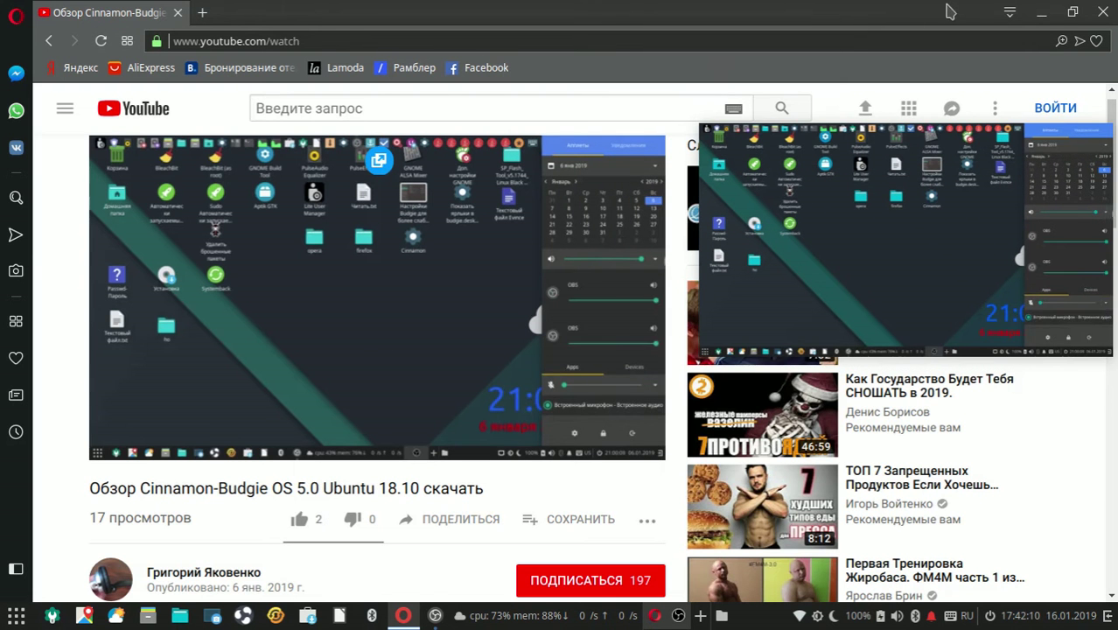
# Move the browser window aside, then reposition and enlarge the pop-out video over the desktop
pyautogui.moveTo(832, 28); pyautogui.dragTo(437, 91)
pyautogui.moveTo(984, 271); pyautogui.dragTo(579, 188)
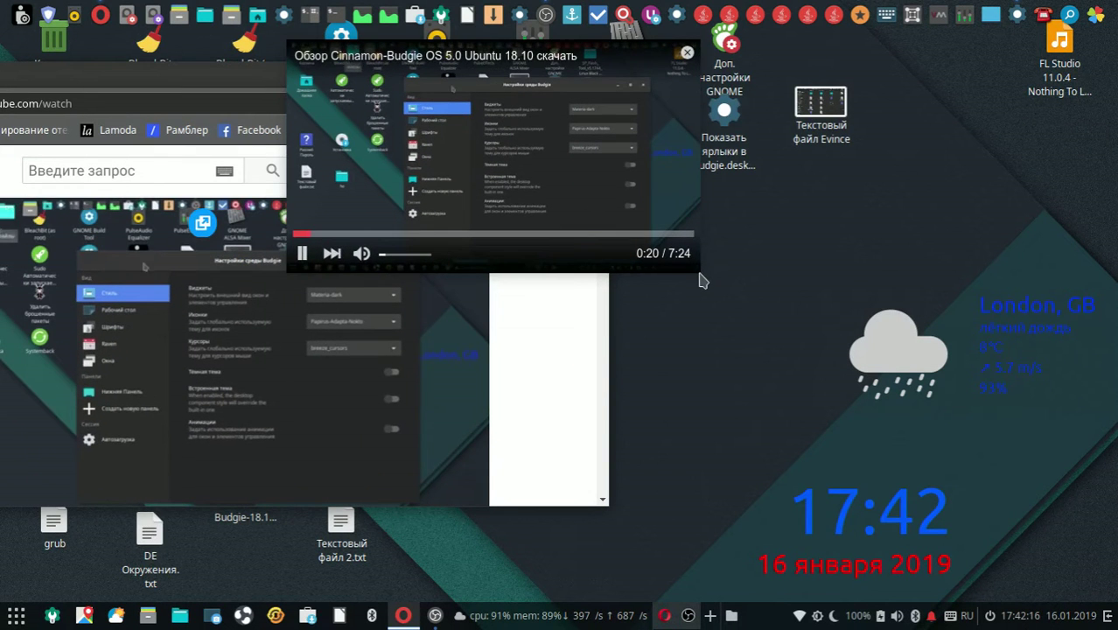
pyautogui.moveTo(698, 273); pyautogui.dragTo(1028, 629)
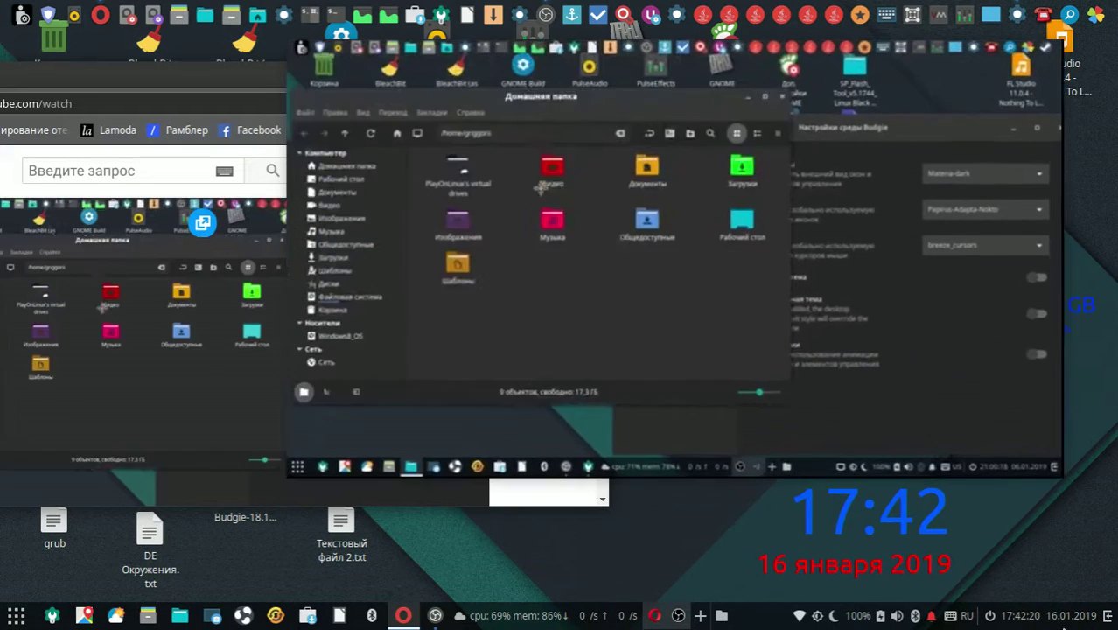
pyautogui.moveTo(893, 192); pyautogui.dragTo(888, 297)
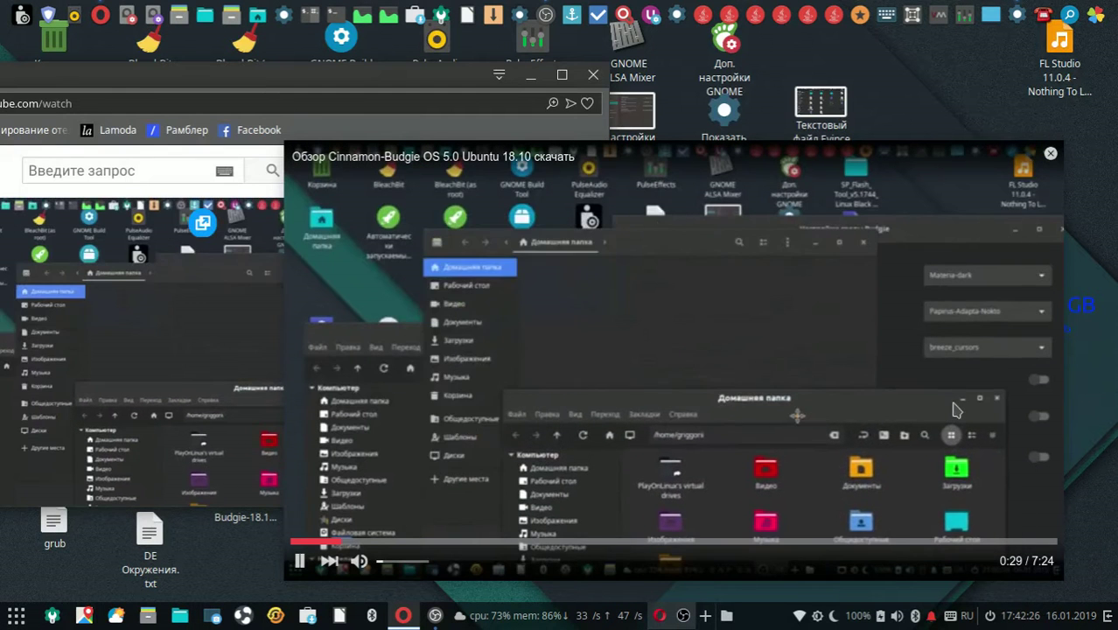
pyautogui.moveTo(1042, 569); pyautogui.dragTo(909, 475)
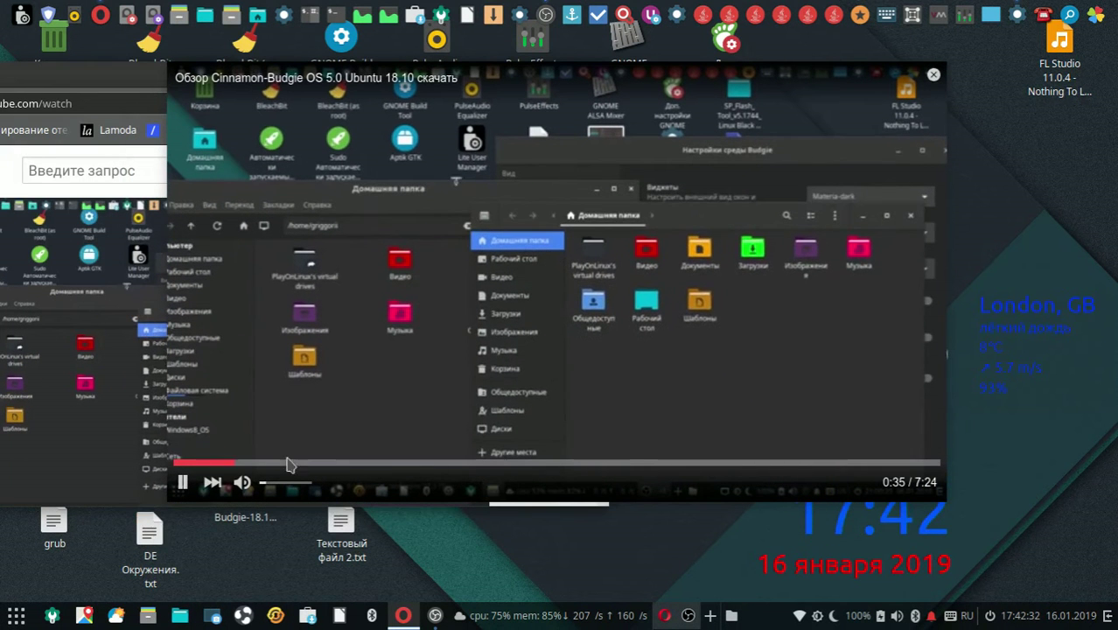
# Pause and resume playback of the pop-out video several times, leaving it paused
pyautogui.click(181, 484)
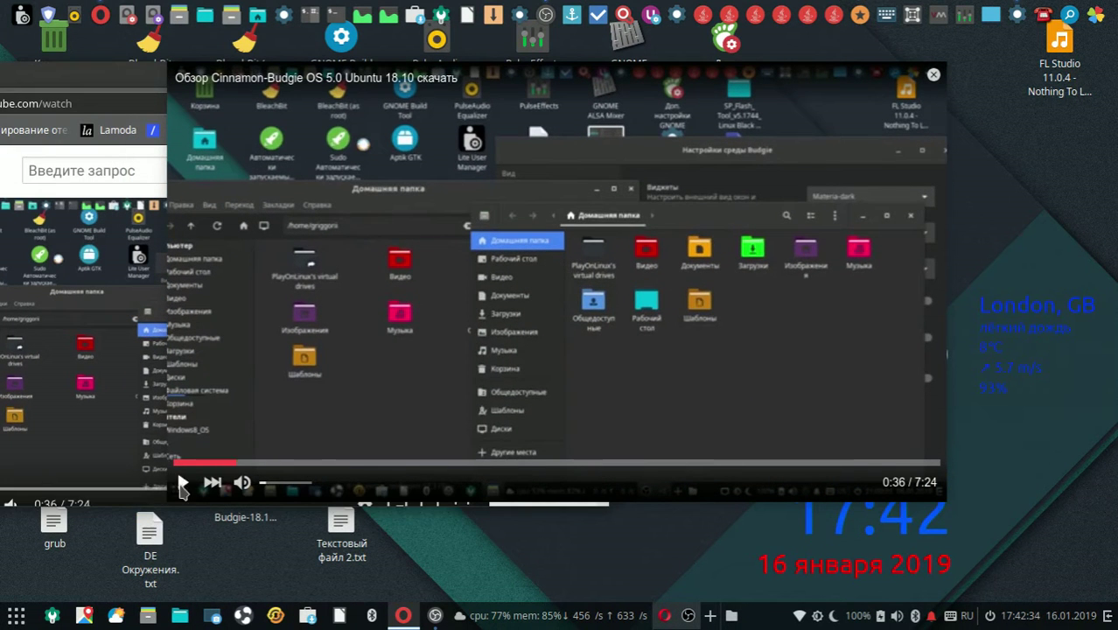
pyautogui.click(182, 486)
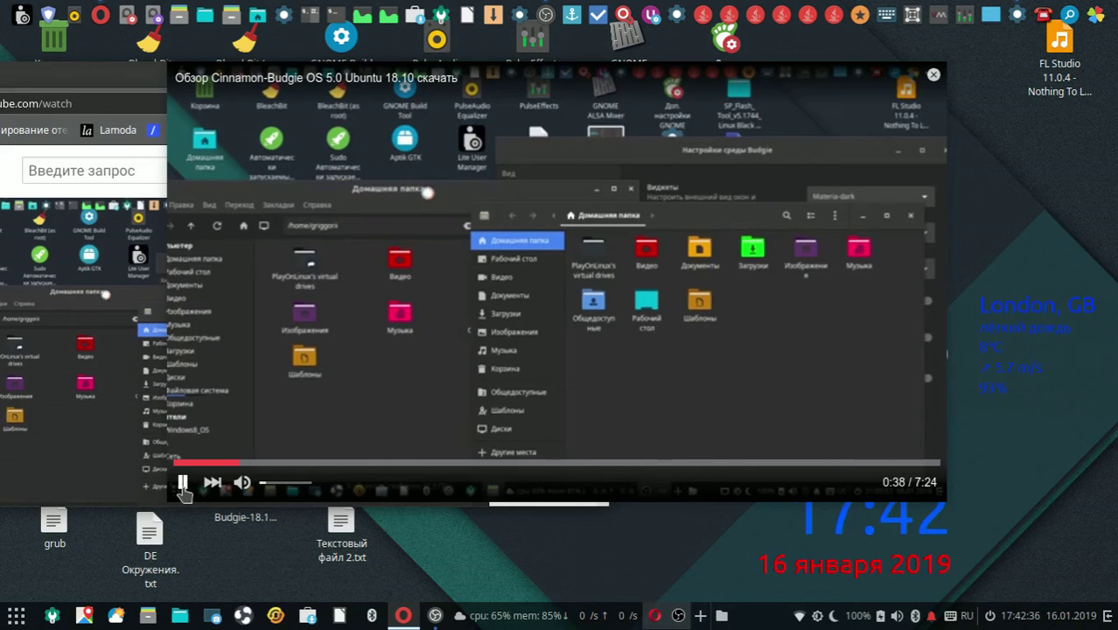
pyautogui.click(184, 489)
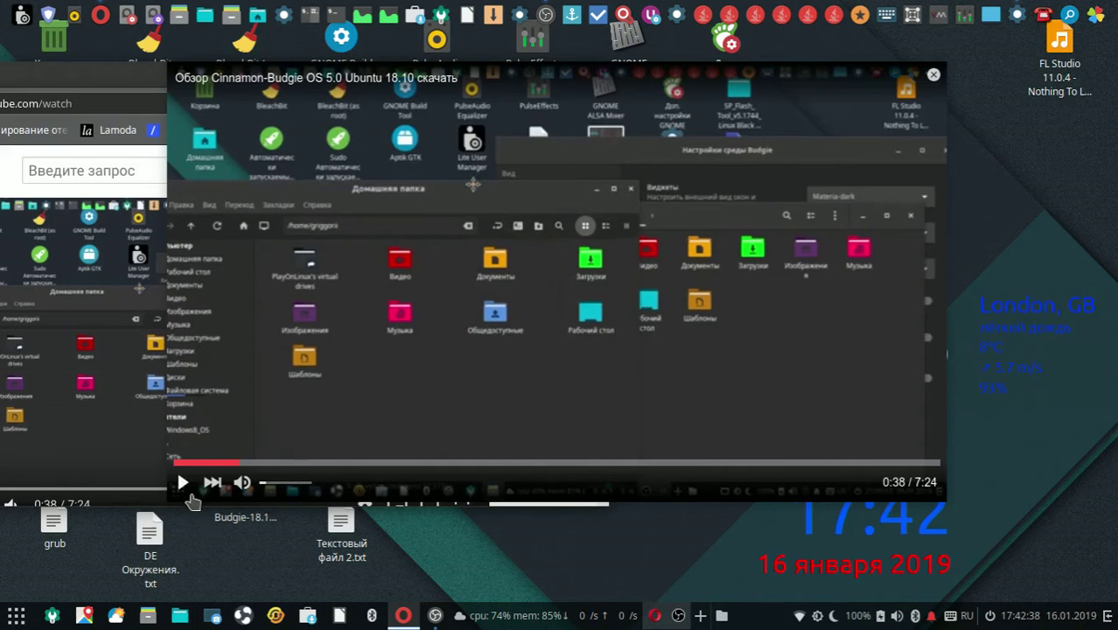
pyautogui.click(184, 485)
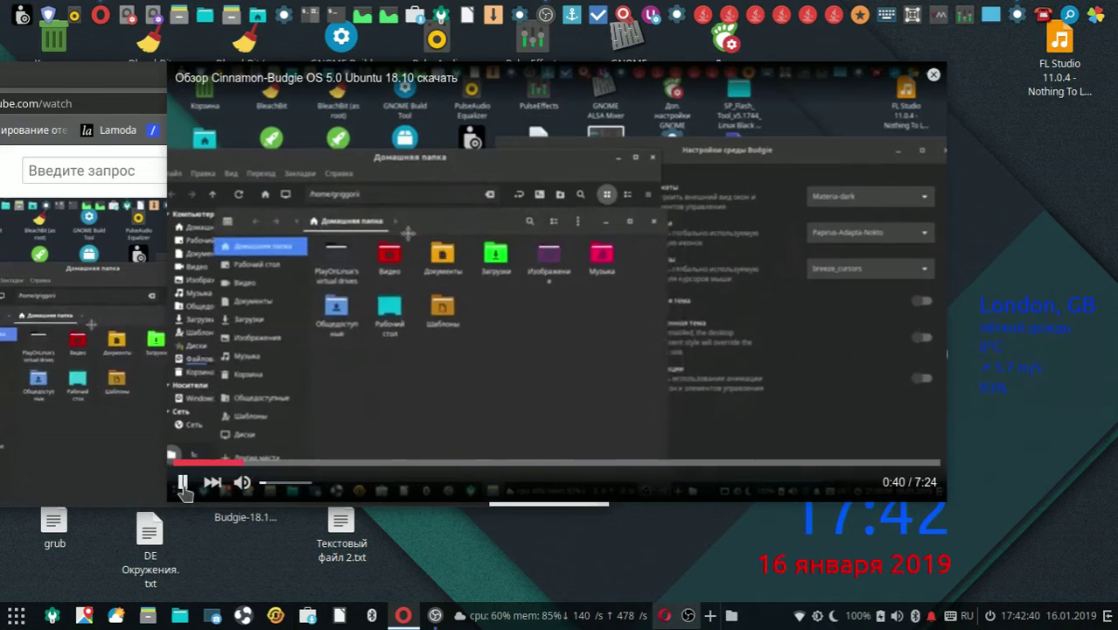
pyautogui.click(183, 486)
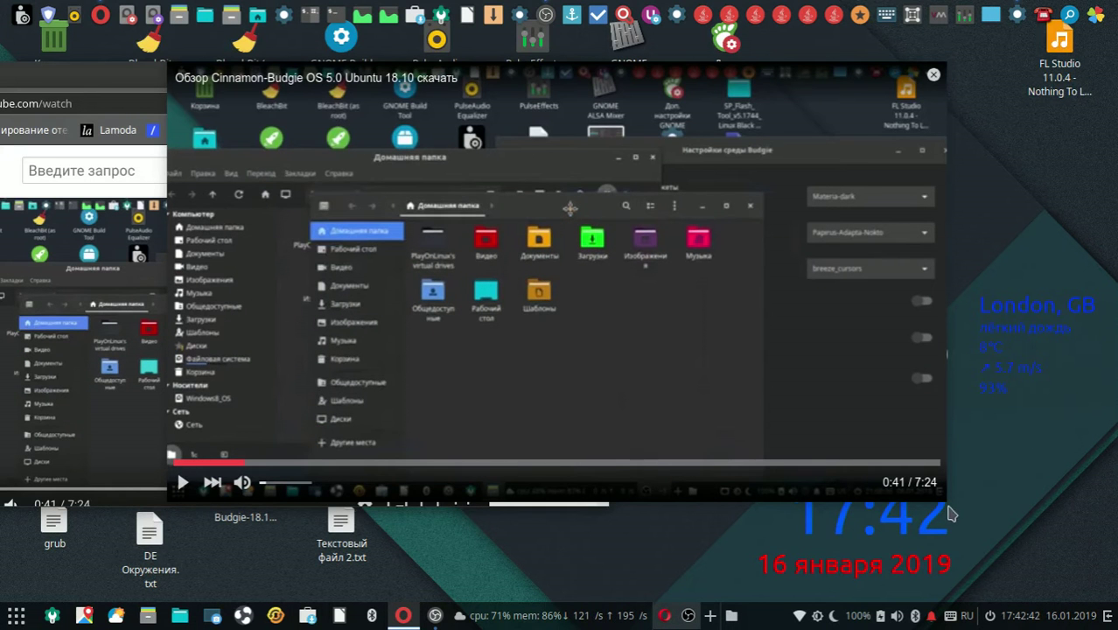
# Shrink and reposition the pop-out video, then close both it and the browser
pyautogui.moveTo(940, 497); pyautogui.dragTo(549, 197)
pyautogui.moveTo(540, 118); pyautogui.dragTo(567, 132)
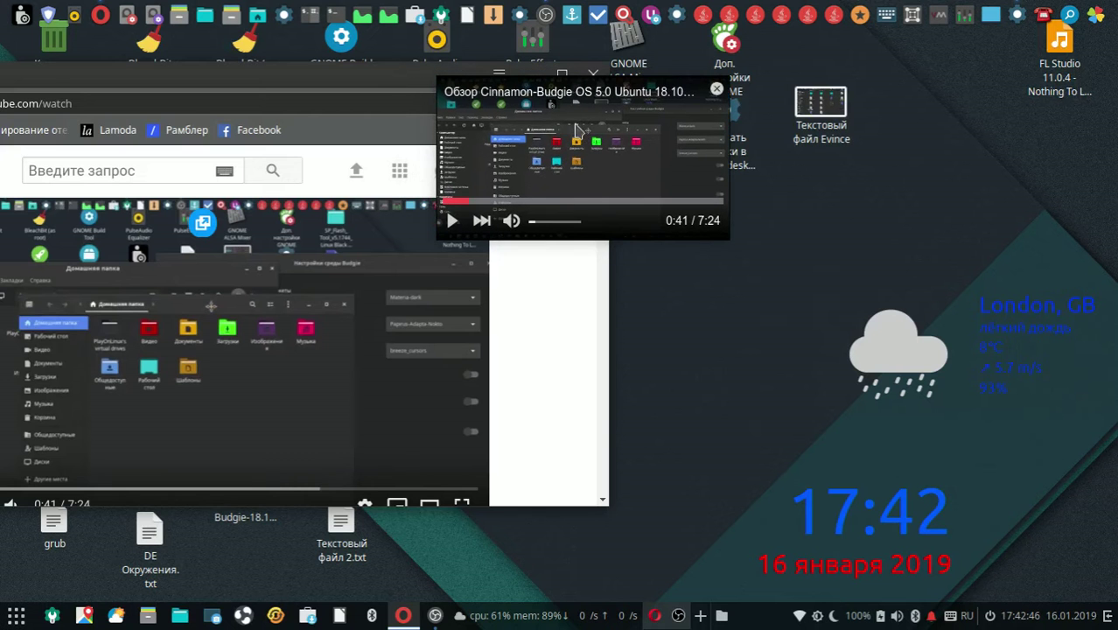
pyautogui.click(718, 89)
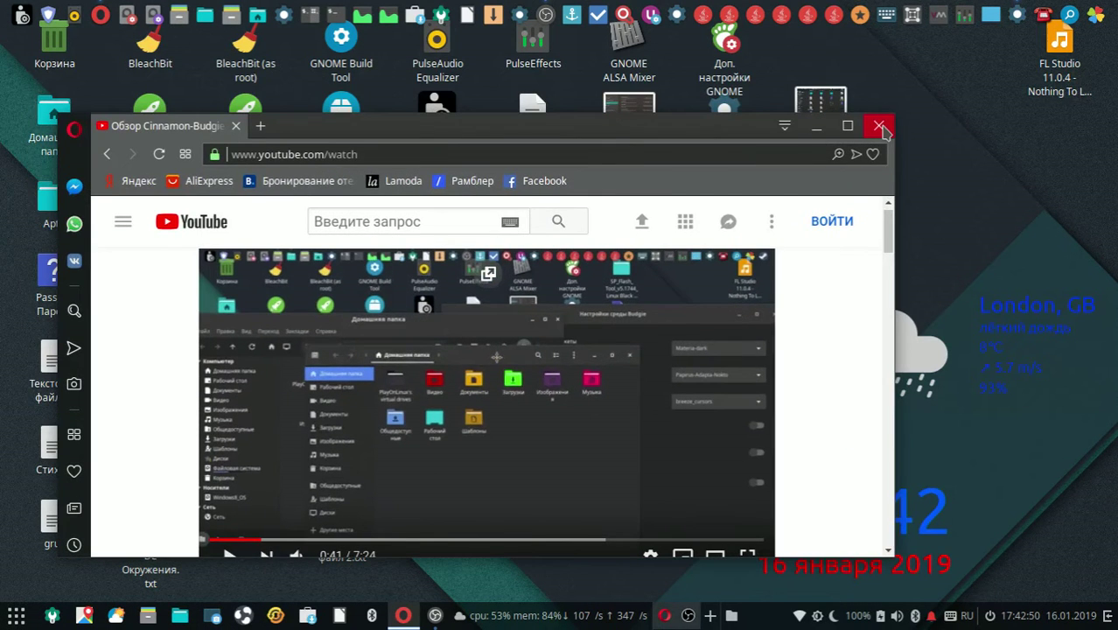
pyautogui.click(879, 126)
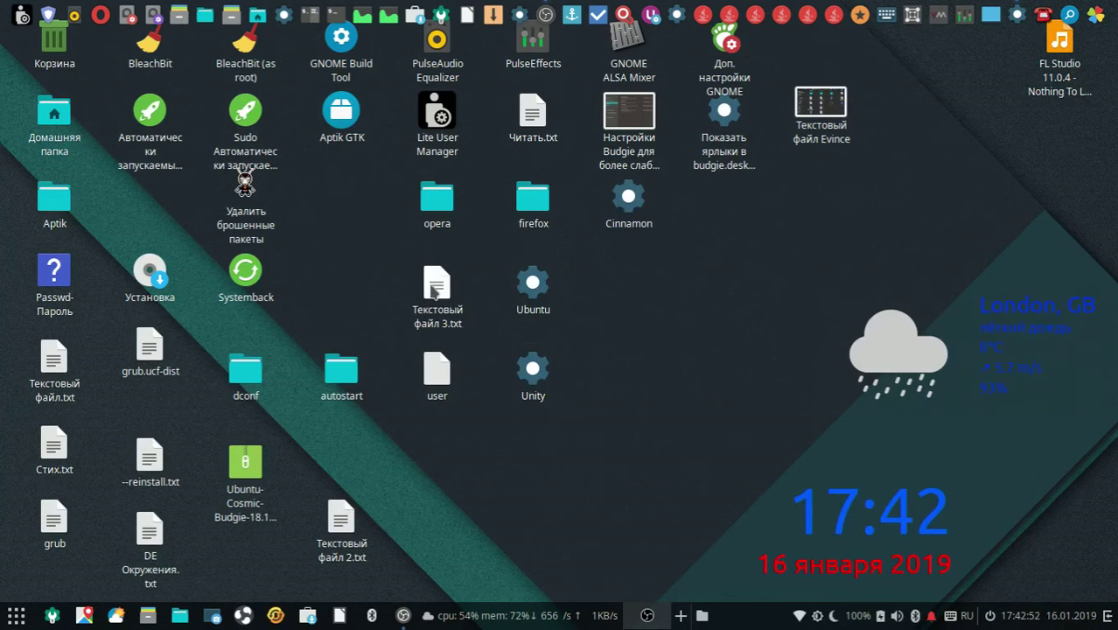
# Disconnect the Wi-Fi network and open the desktop file Текстовый файл 3.txt in the text editor
pyautogui.rightClick(435, 292)
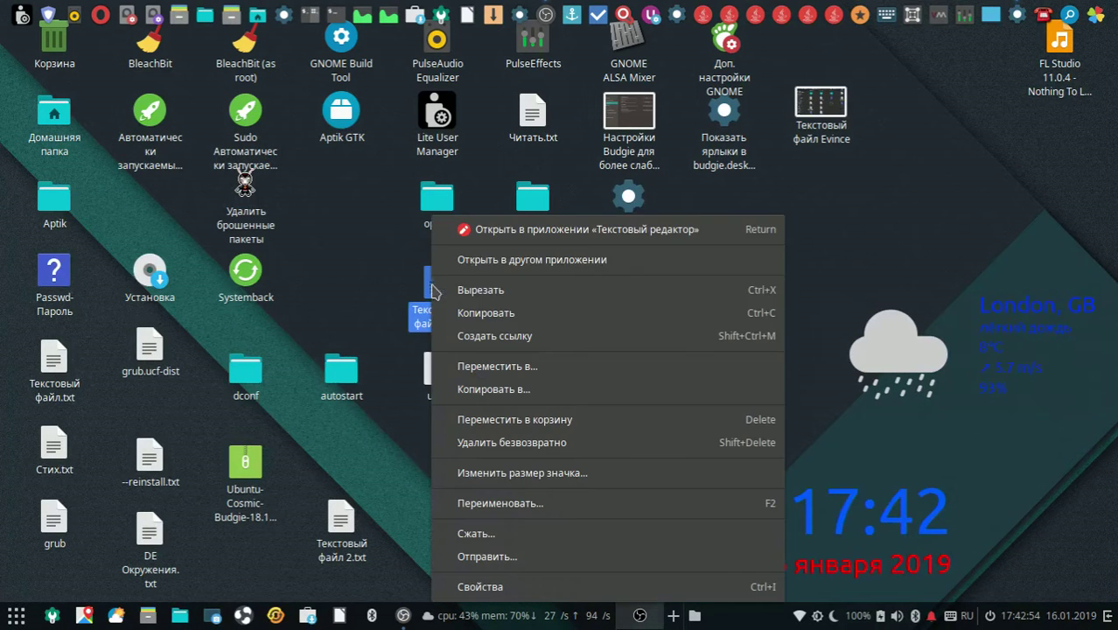
pyautogui.press('Escape')
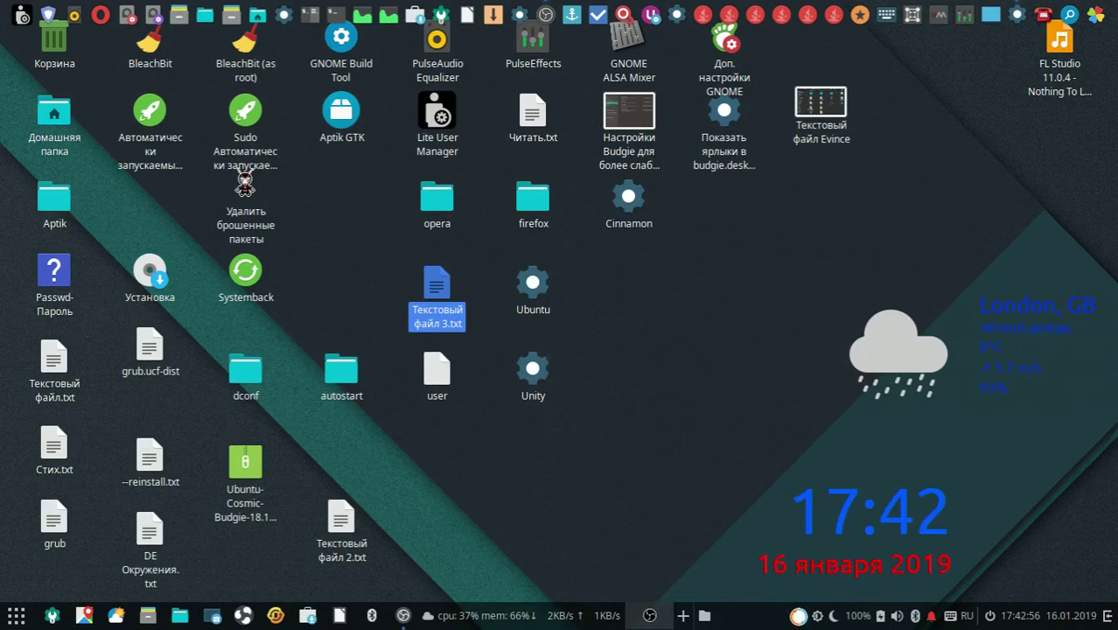
pyautogui.click(799, 615)
pyautogui.click(814, 472)
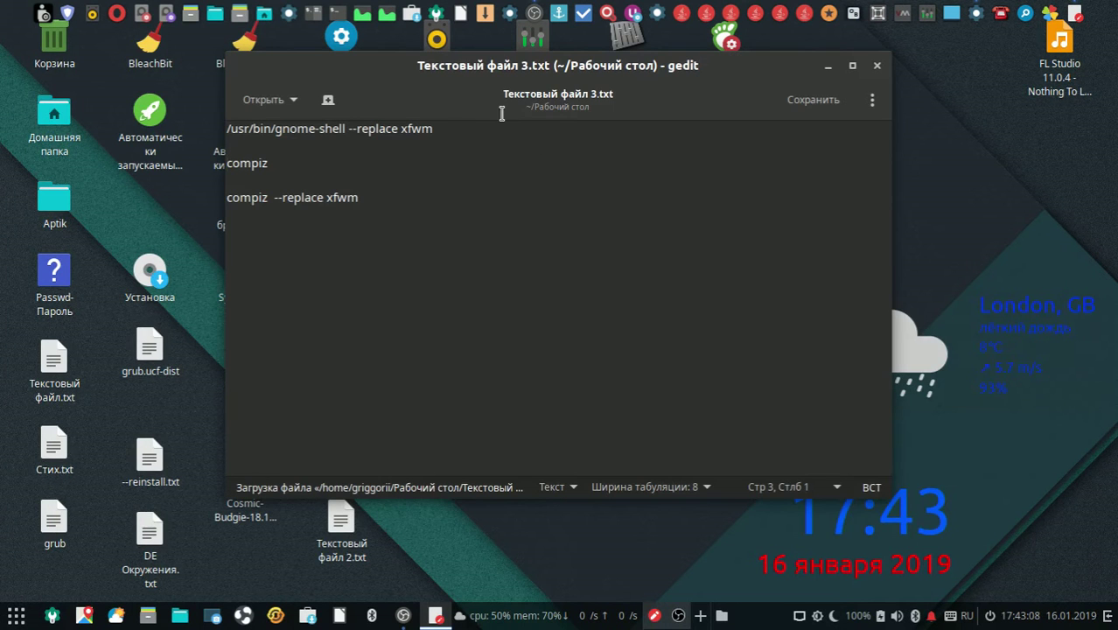
# Move the text editor window clear of the desktop icons and launch the Cinnamon shortcut
pyautogui.moveTo(355, 67); pyautogui.dragTo(846, 303)
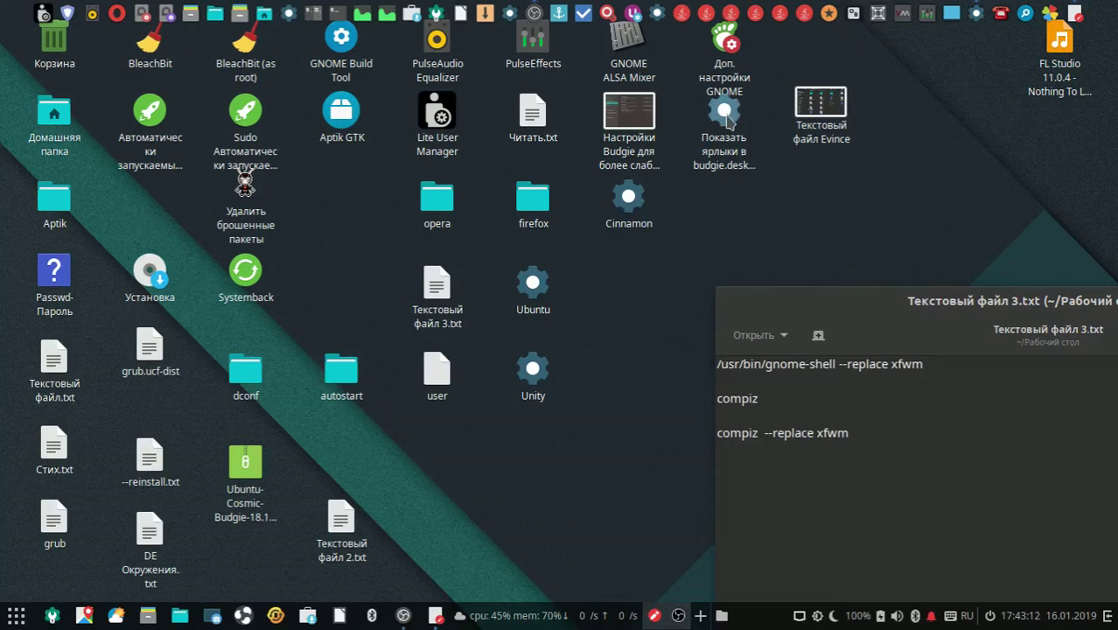
pyautogui.rightClick(630, 214)
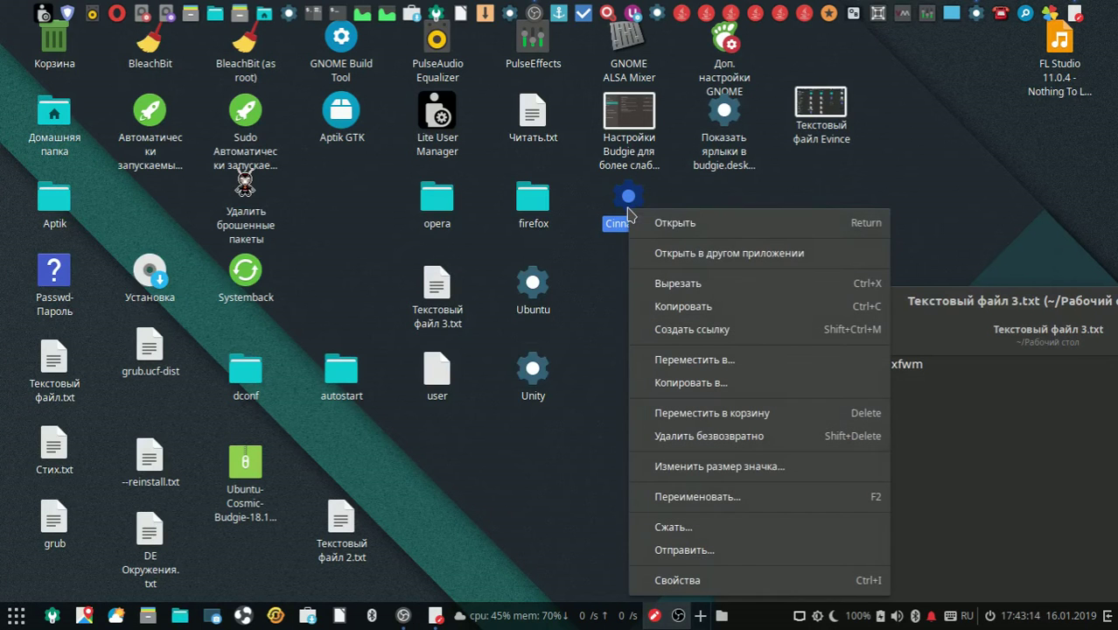
pyautogui.click(727, 228)
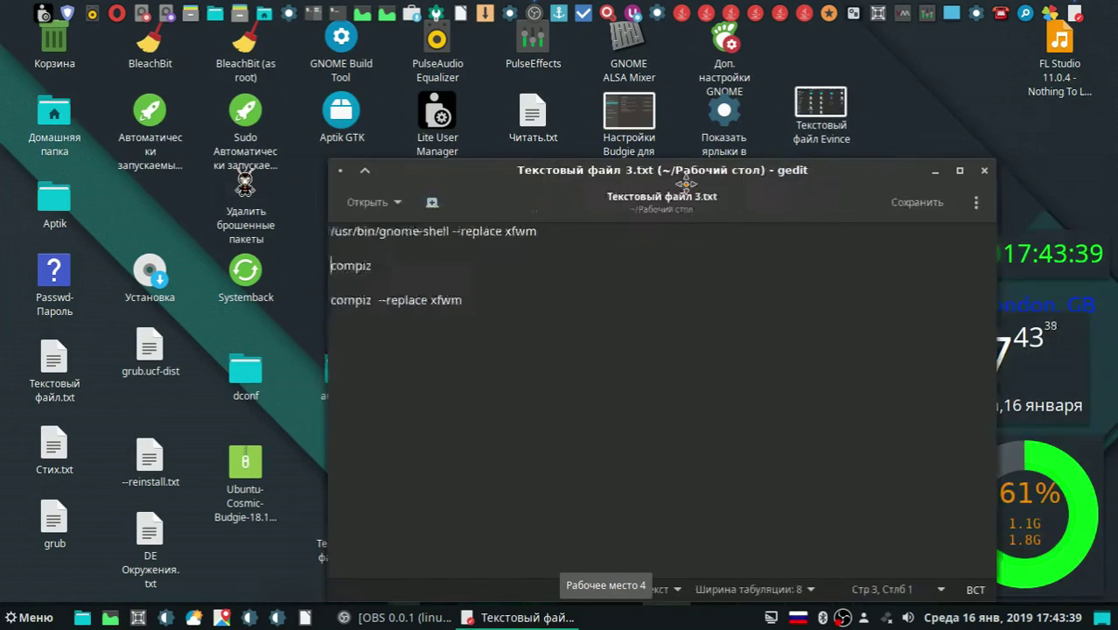
# Look through Cinnamon's application menu and the Параметры системы window, then close it
pyautogui.moveTo(910, 171); pyautogui.dragTo(614, 218)
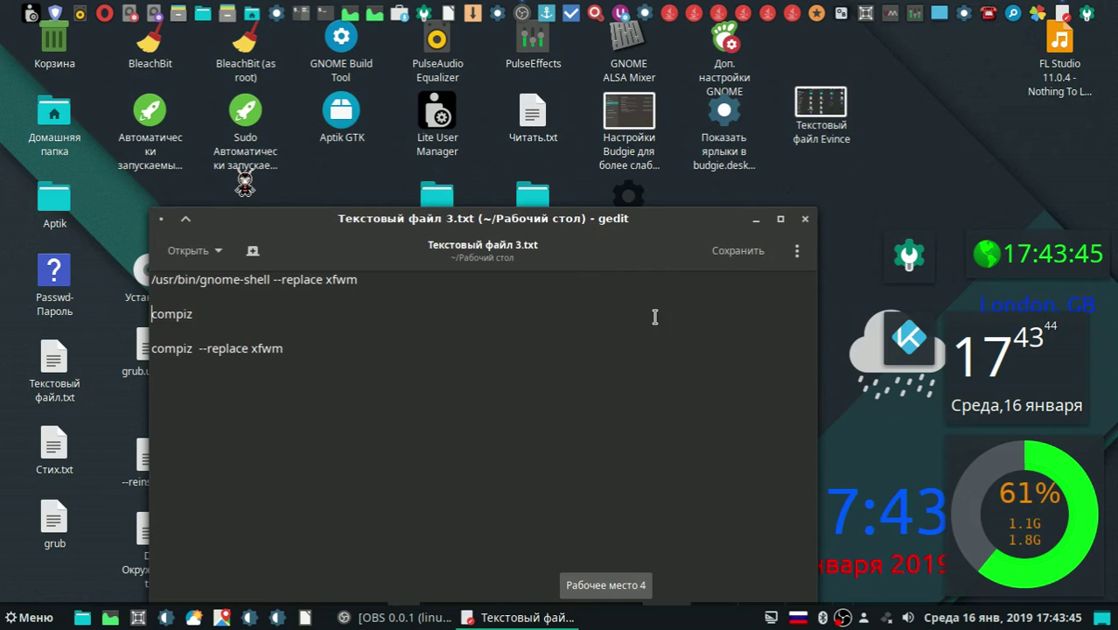
pyautogui.click(35, 618)
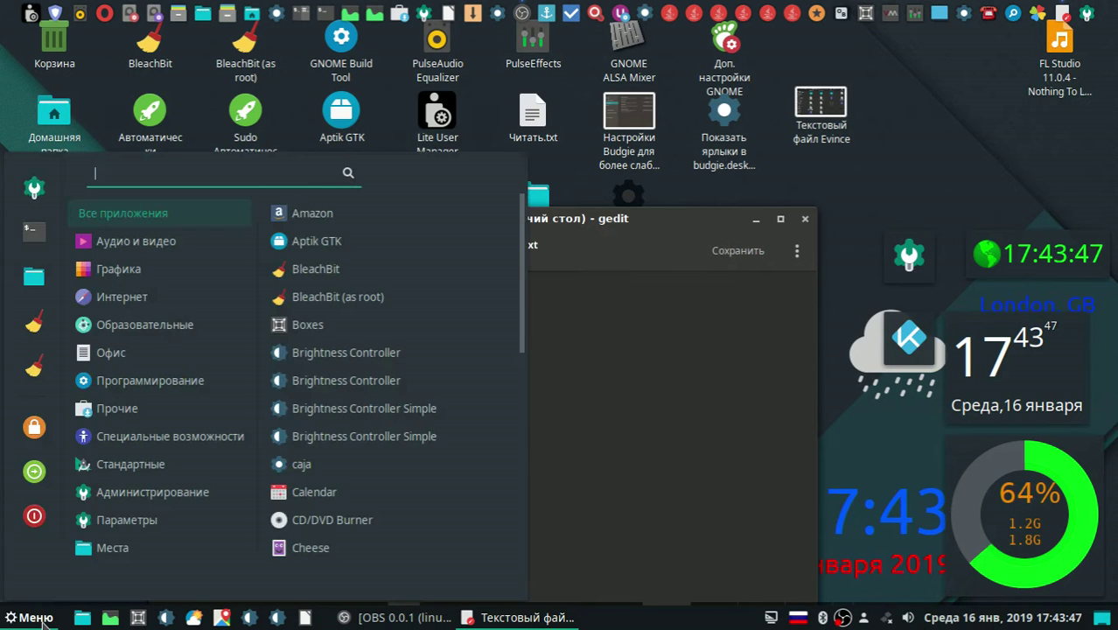
pyautogui.click(875, 339)
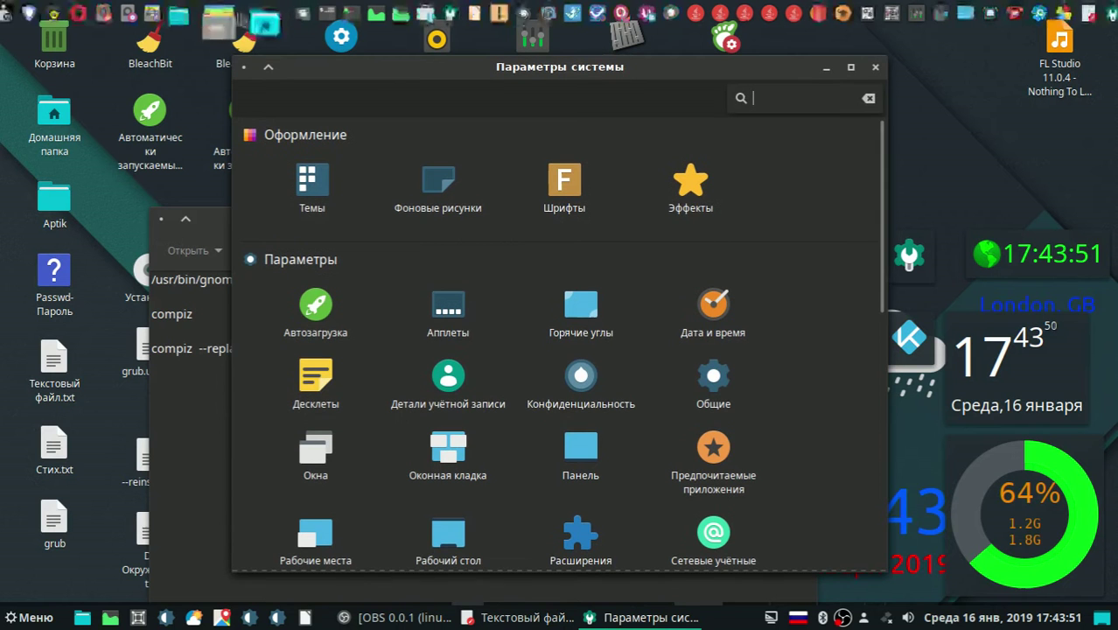
pyautogui.hotkey('alt', 'F4')
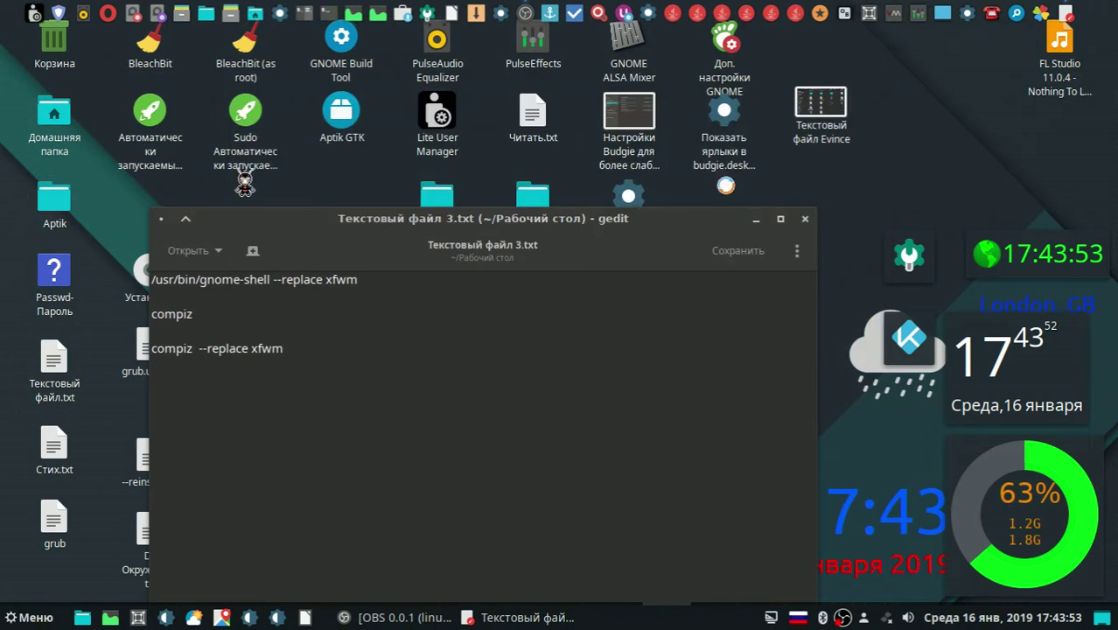
# Move the text editor window out of the way, then open, move and close a file manager window
pyautogui.moveTo(648, 254); pyautogui.dragTo(948, 486)
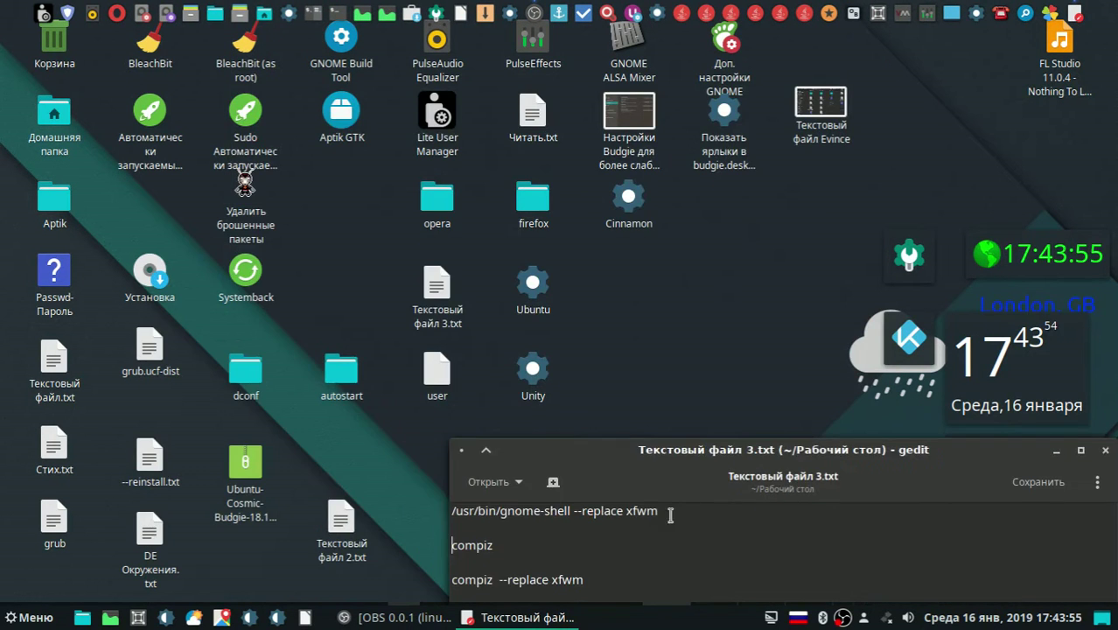
pyautogui.press('super+e')
pyautogui.moveTo(792, 75); pyautogui.dragTo(419, 245)
pyautogui.click(713, 191)
# Reposition the text editor window and copy "/usr/bin/gnome-shell" from the first line of the text file
pyautogui.moveTo(676, 455); pyautogui.dragTo(677, 410)
pyautogui.moveTo(681, 478); pyautogui.dragTo(443, 477)
pyautogui.click(481, 478)
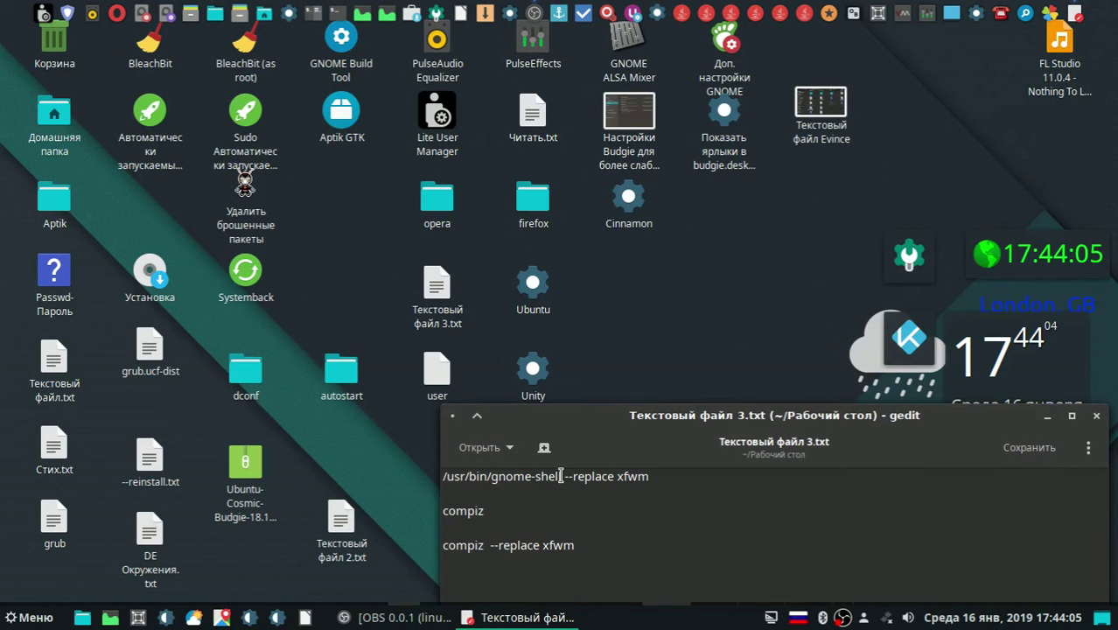
pyautogui.moveTo(561, 476); pyautogui.dragTo(429, 481)
pyautogui.rightClick(479, 479)
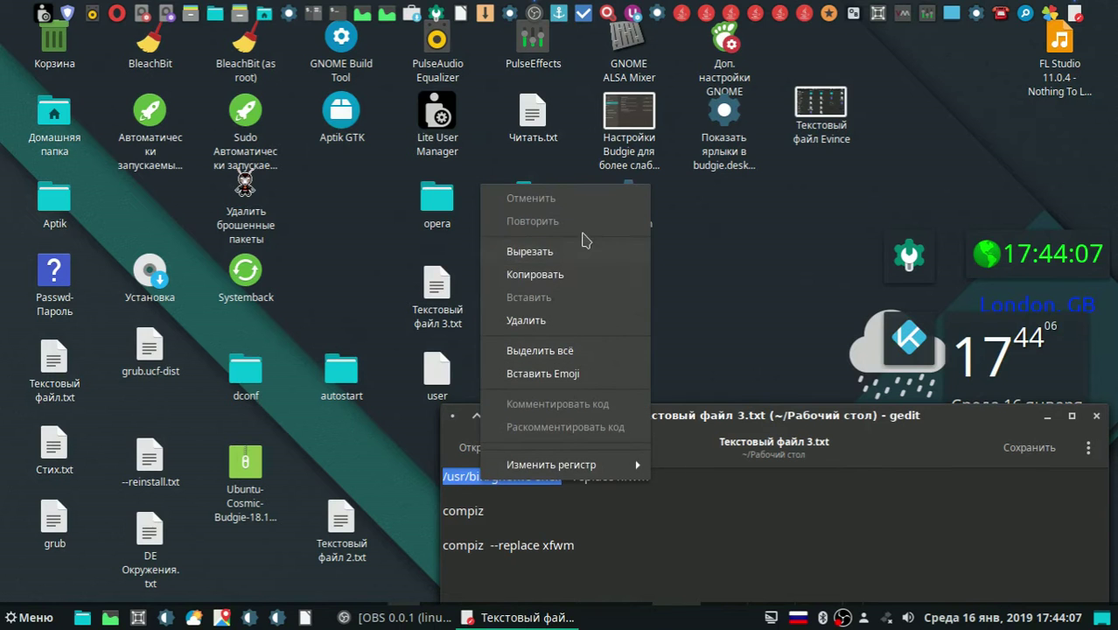
pyautogui.click(569, 275)
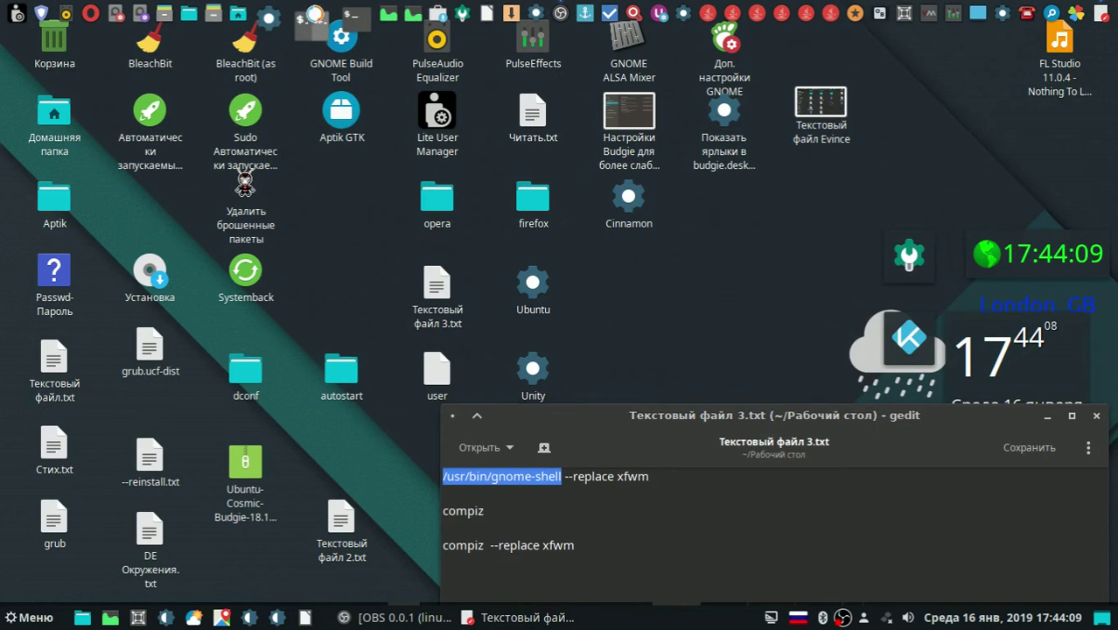
# Run /usr/bin/gnome-shell in a Tilix terminal and highlight the window manager message in the output
pyautogui.click(314, 16)
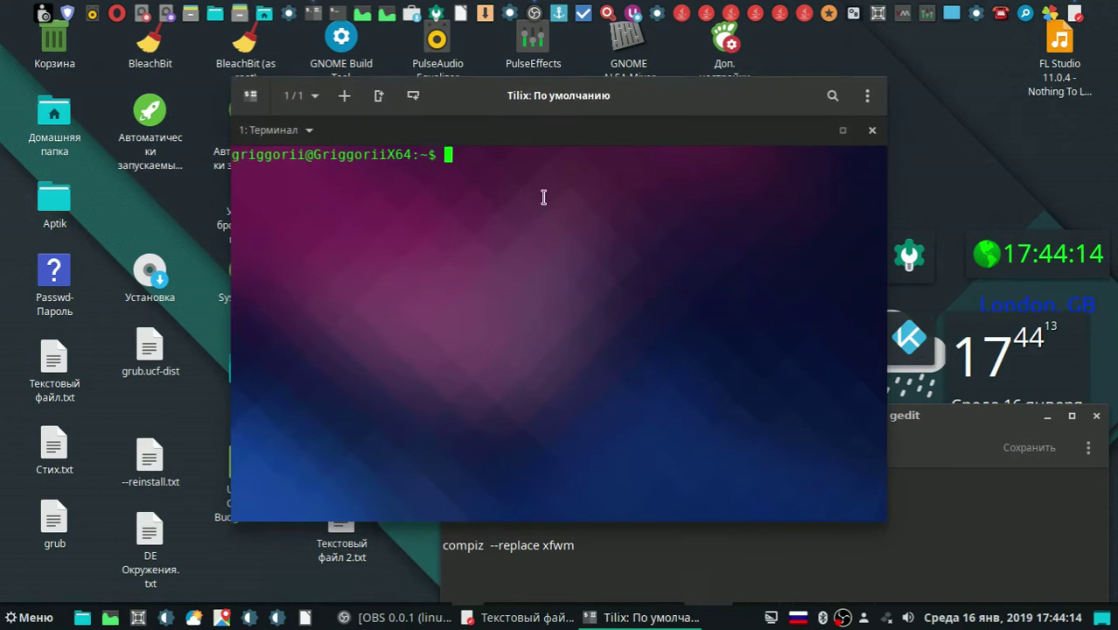
pyautogui.rightClick(536, 209)
pyautogui.click(507, 309)
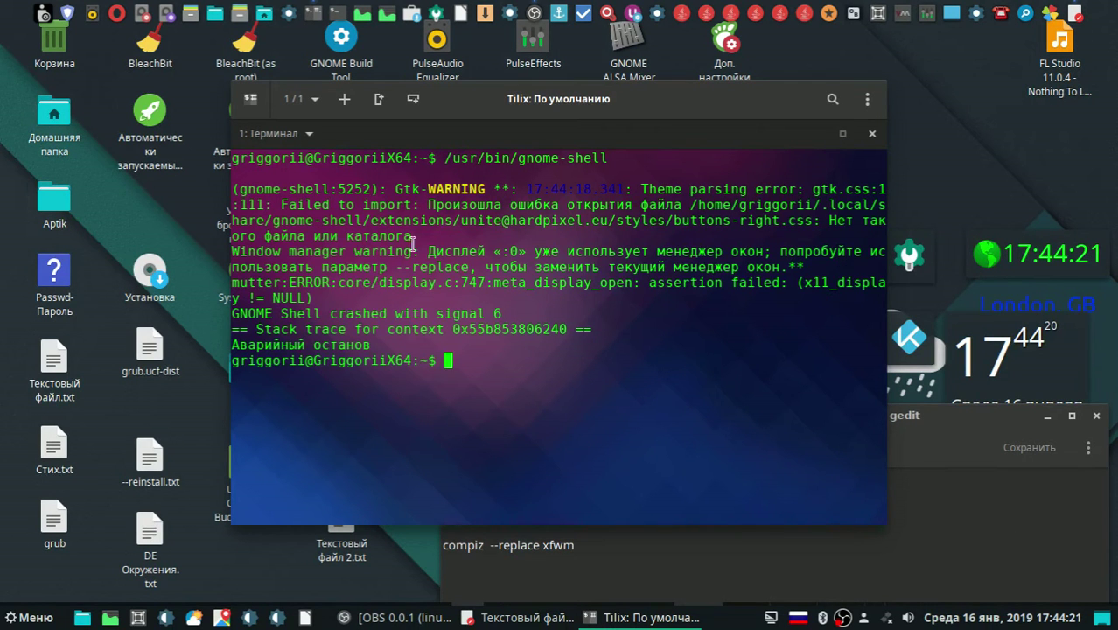
pyautogui.moveTo(234, 254); pyautogui.dragTo(801, 266)
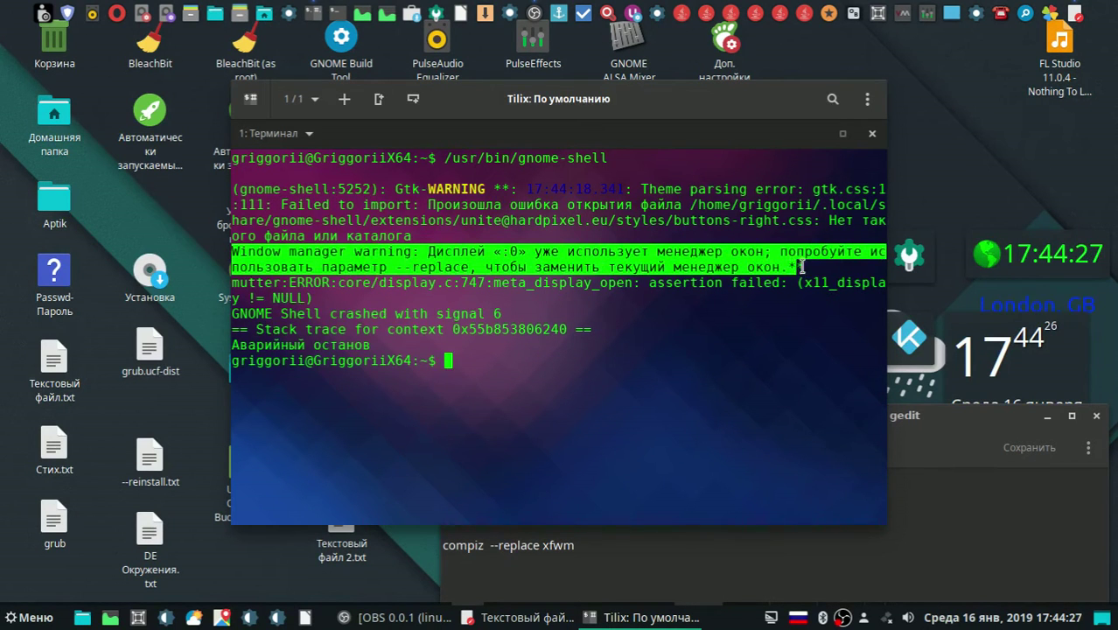
pyautogui.click(745, 252)
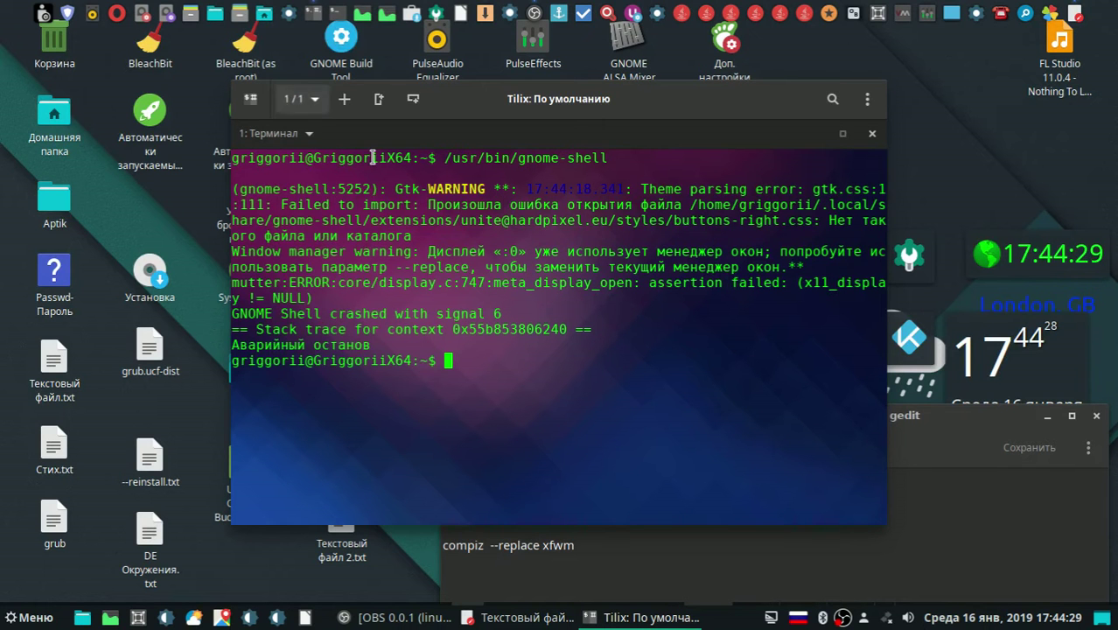
# Copy "/usr/bin/gnome-shell --replace xfwm" from the text file and run it in a separate Терминал window
pyautogui.click(516, 617)
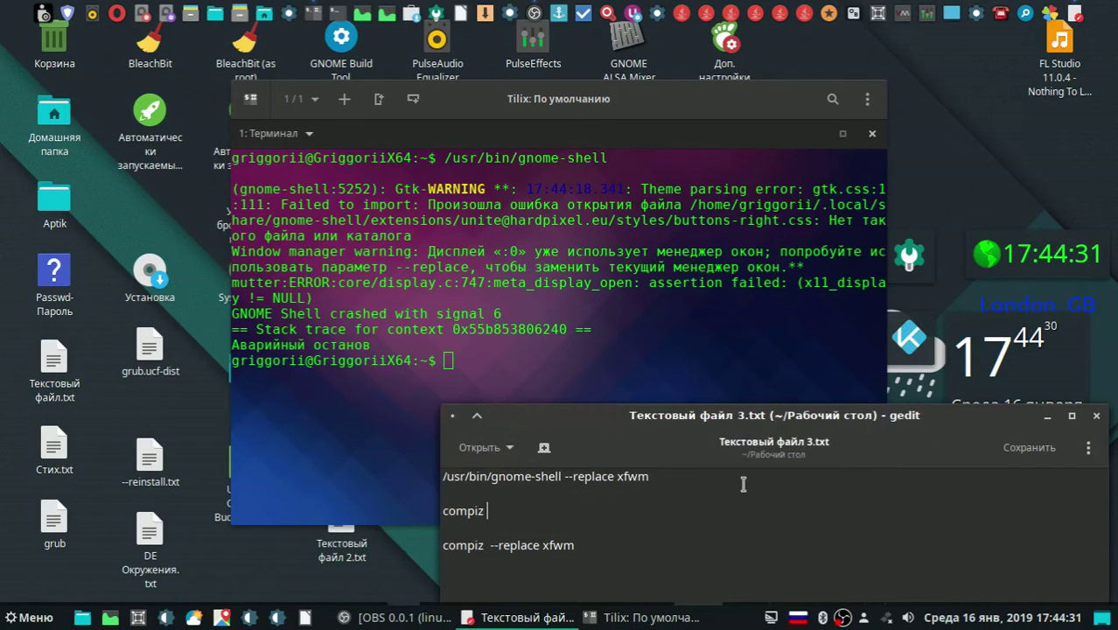
pyautogui.moveTo(649, 476); pyautogui.dragTo(487, 471)
pyautogui.rightClick(490, 473)
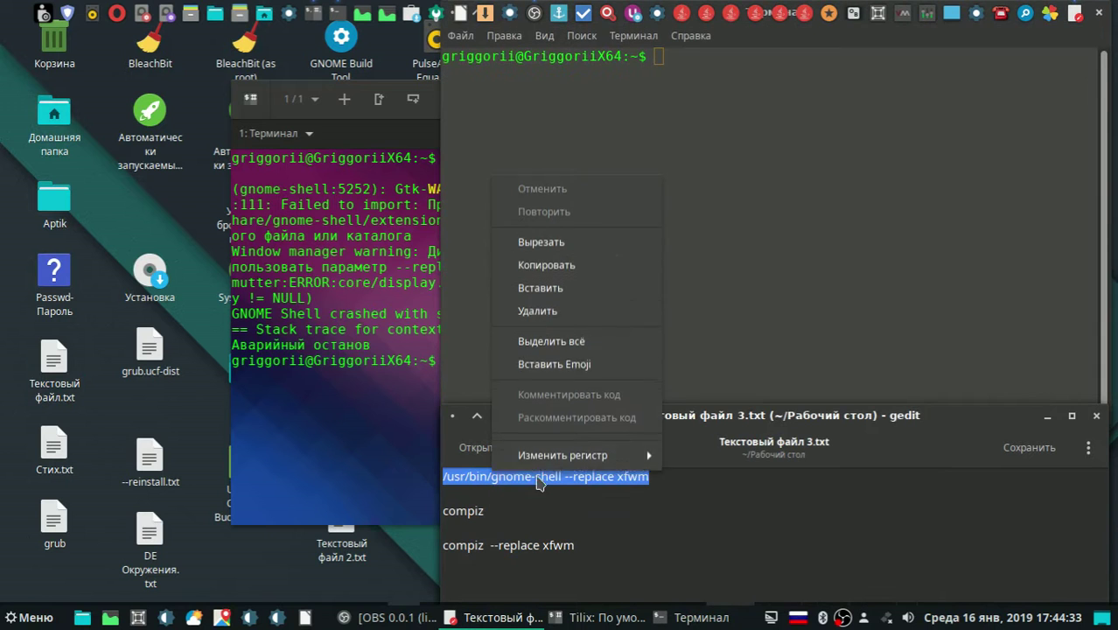
pyautogui.click(610, 263)
pyautogui.rightClick(697, 82)
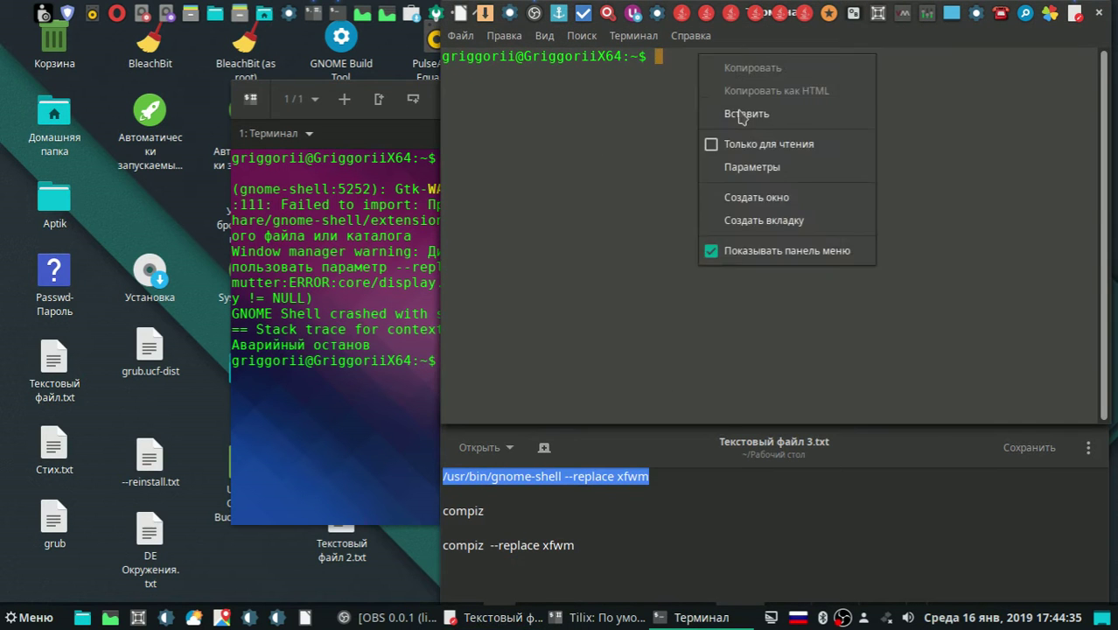
pyautogui.click(765, 135)
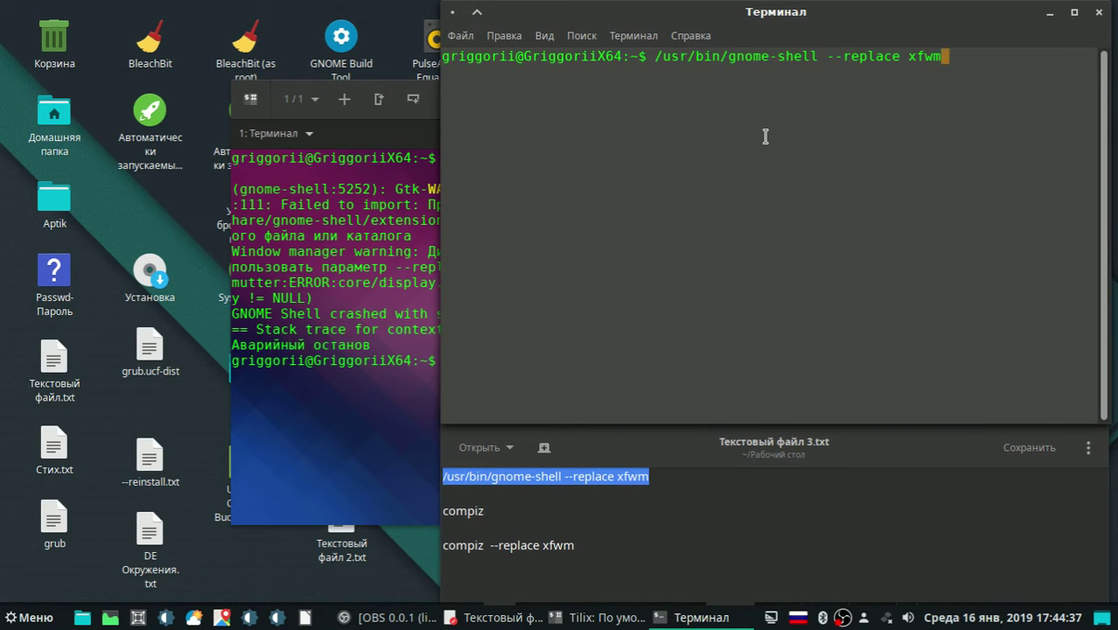
pyautogui.press('Return')
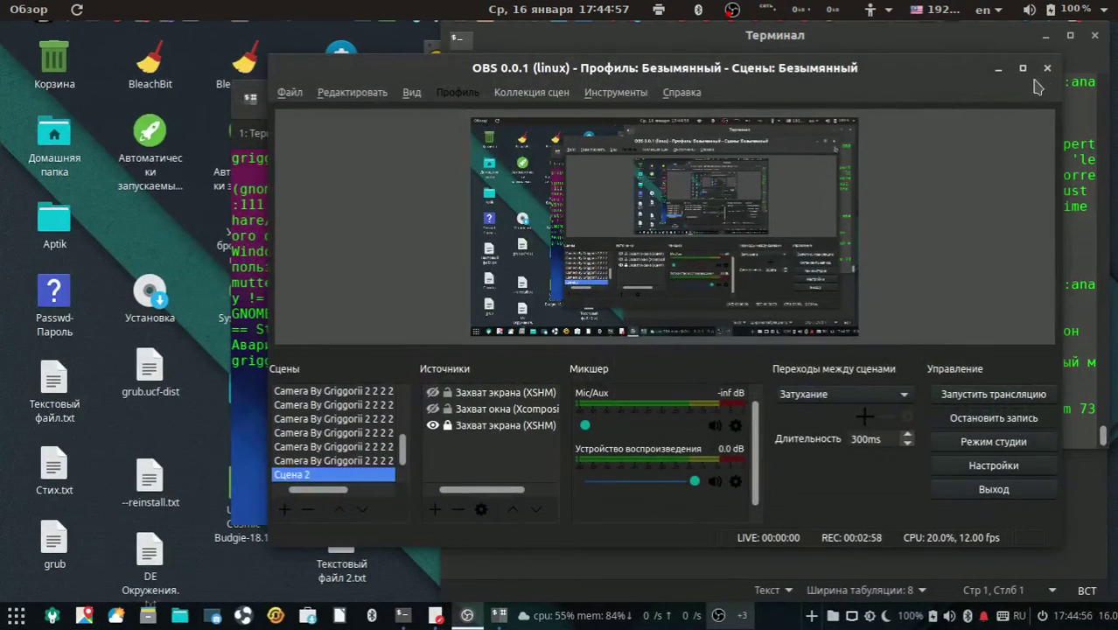
# Minimize the OBS window, then move and close the text editor and close the Tilix terminal
pyautogui.click(997, 70)
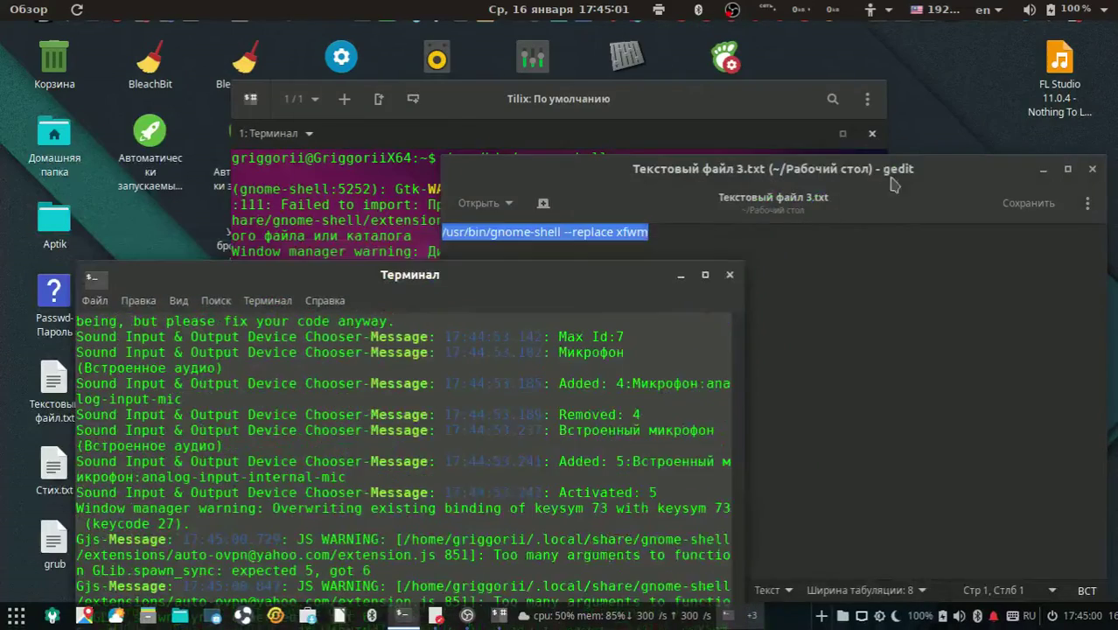
pyautogui.click(892, 184)
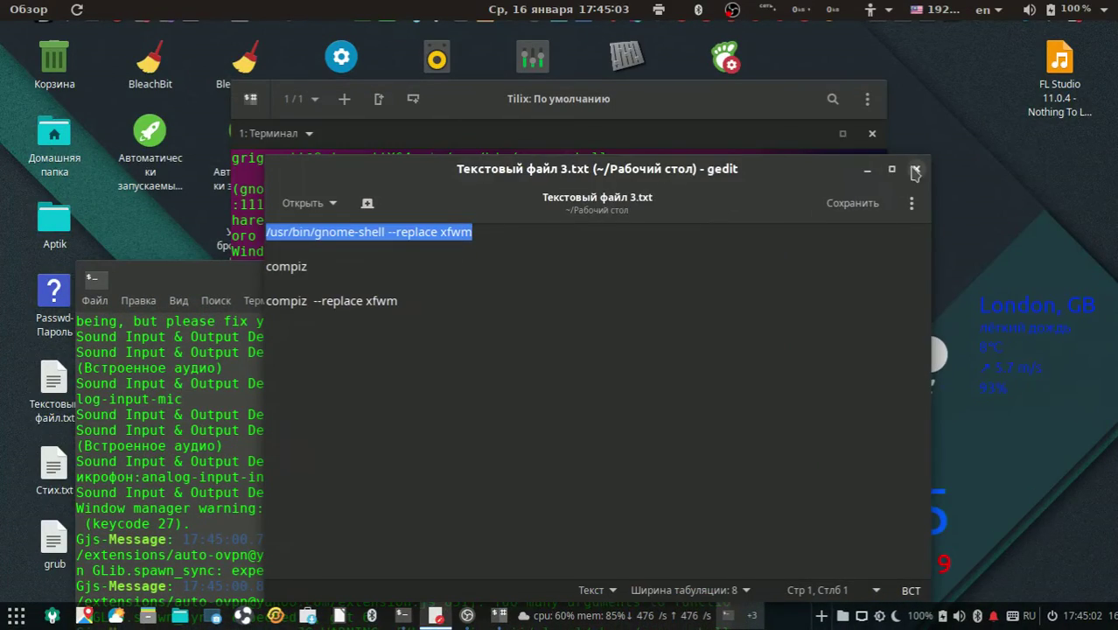
pyautogui.click(915, 172)
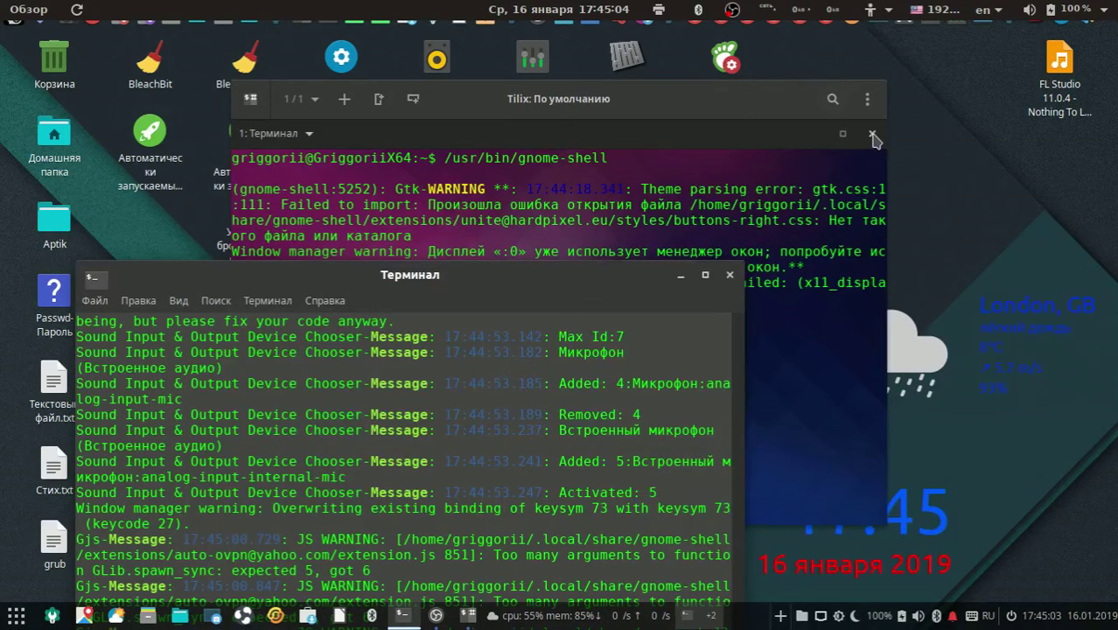
pyautogui.click(872, 136)
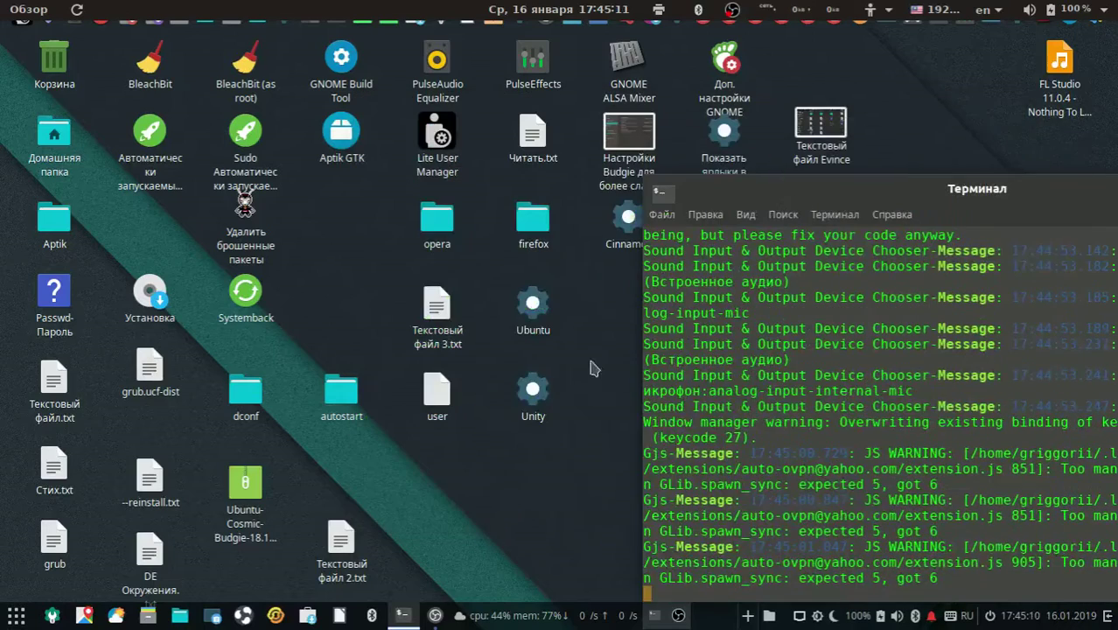
# Open Текстовый файл 3.txt from the desktop in the text editor
pyautogui.rightClick(427, 338)
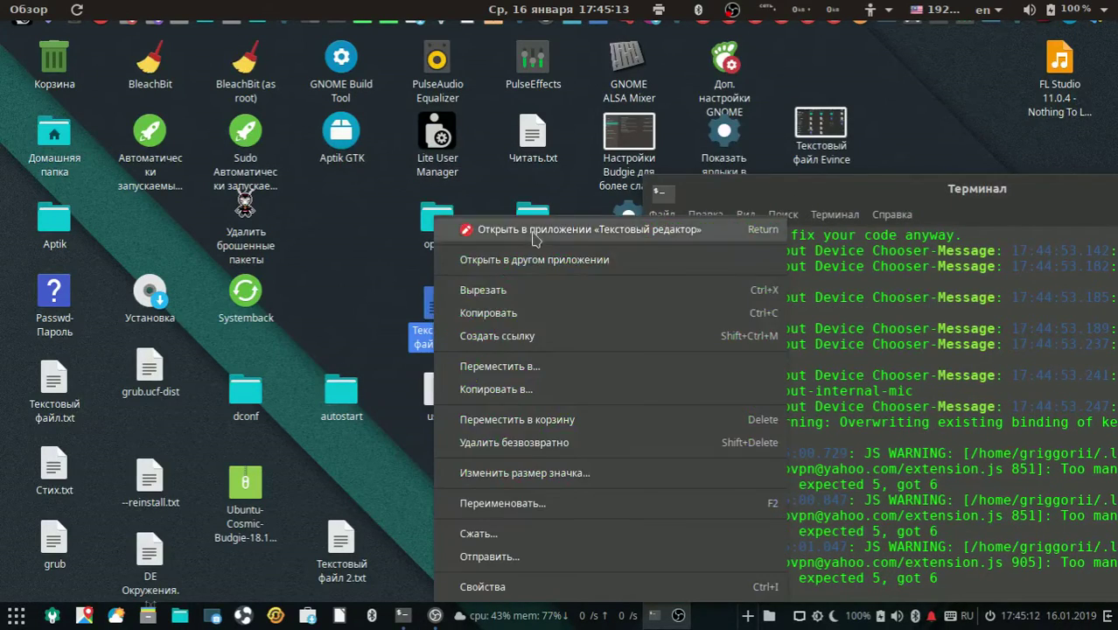
pyautogui.click(560, 227)
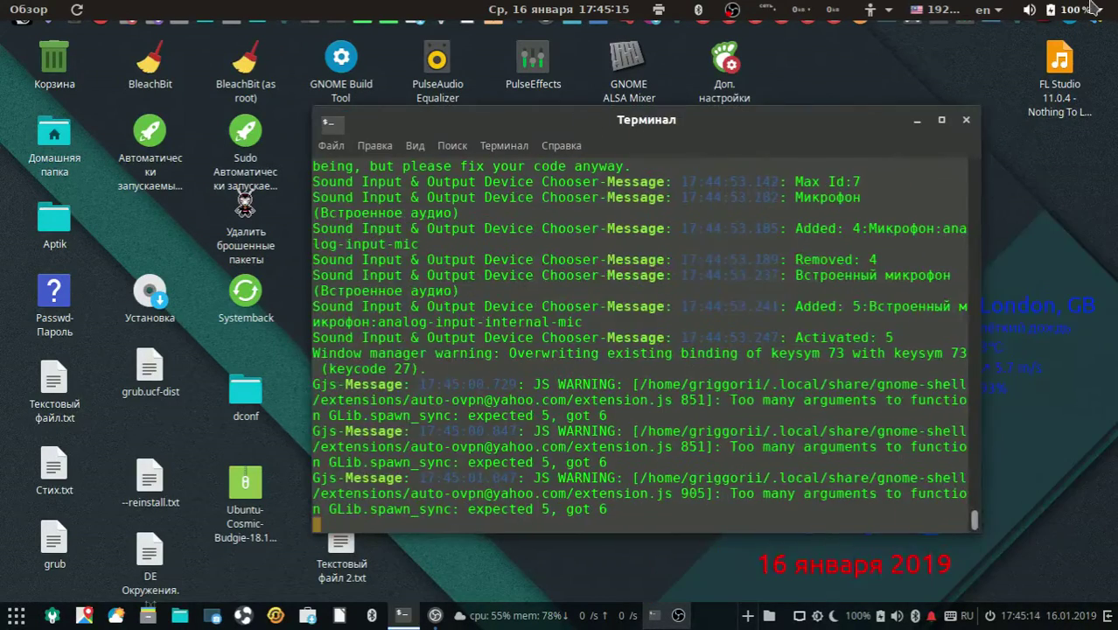
# Inspect the user, Bluetooth and Wi-Fi entries of the GNOME system menu and try the Обзор overview
pyautogui.click(1093, 9)
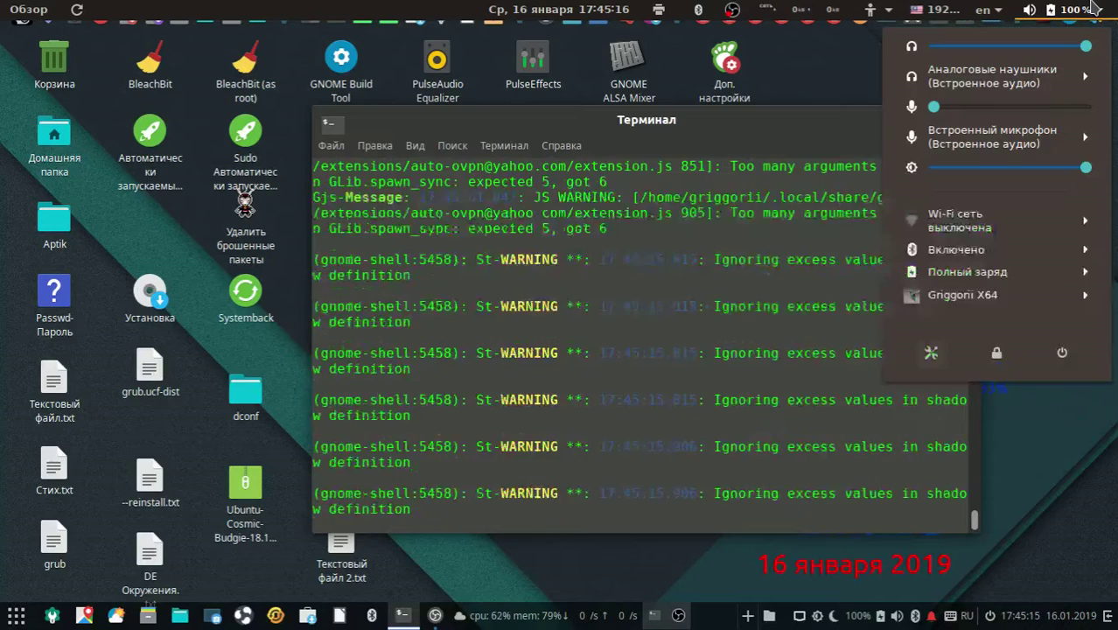
pyautogui.click(1057, 297)
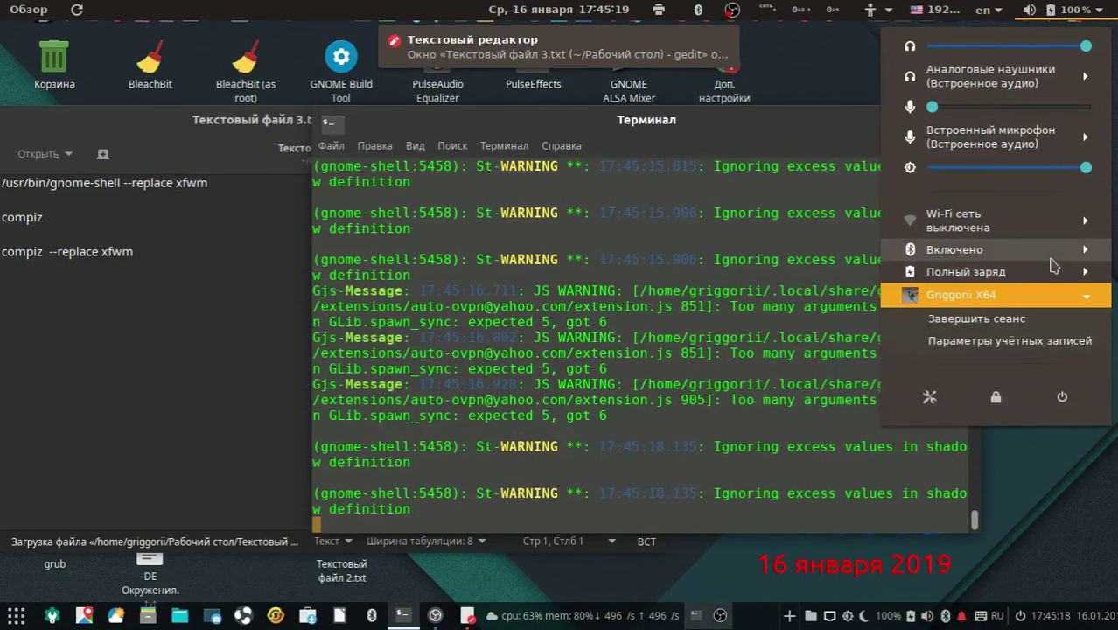
pyautogui.click(1054, 254)
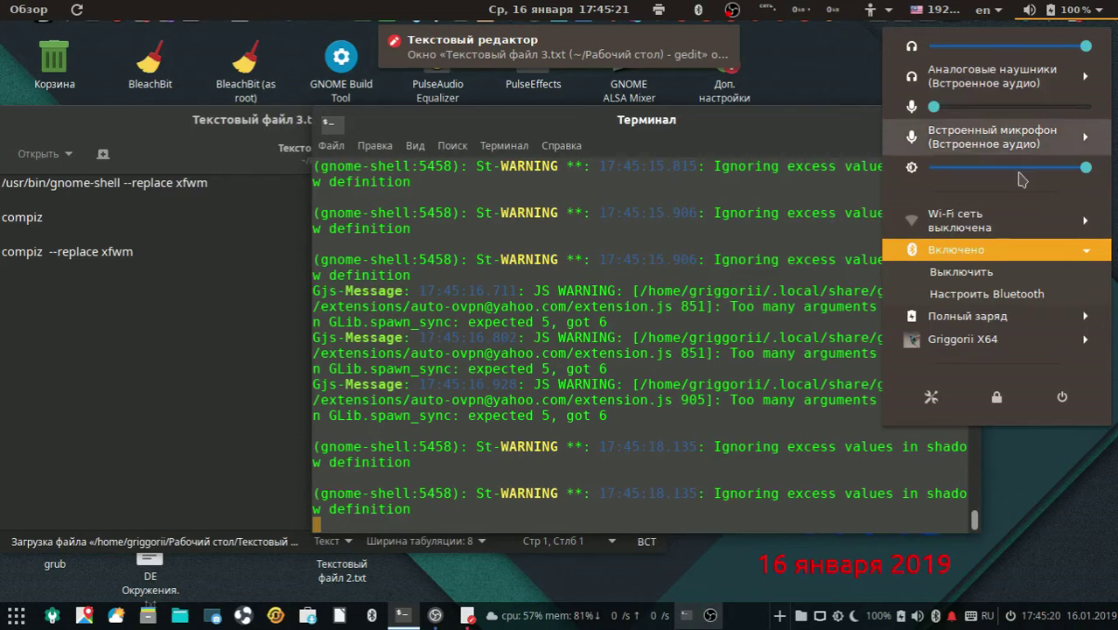
pyautogui.click(1053, 222)
pyautogui.click(1053, 222)
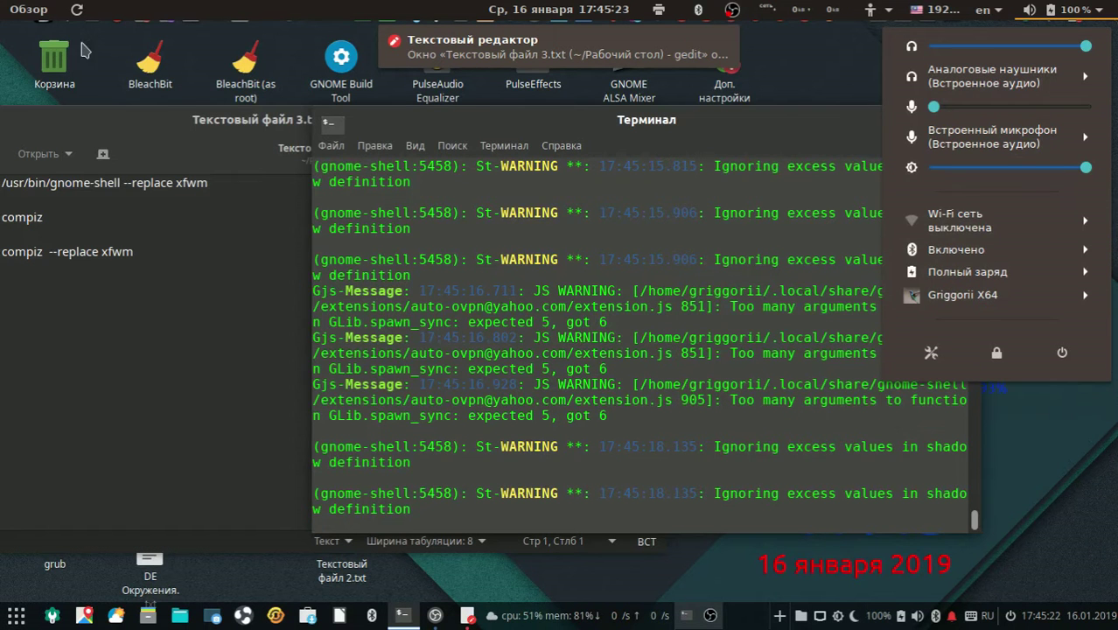
pyautogui.click(5, 7)
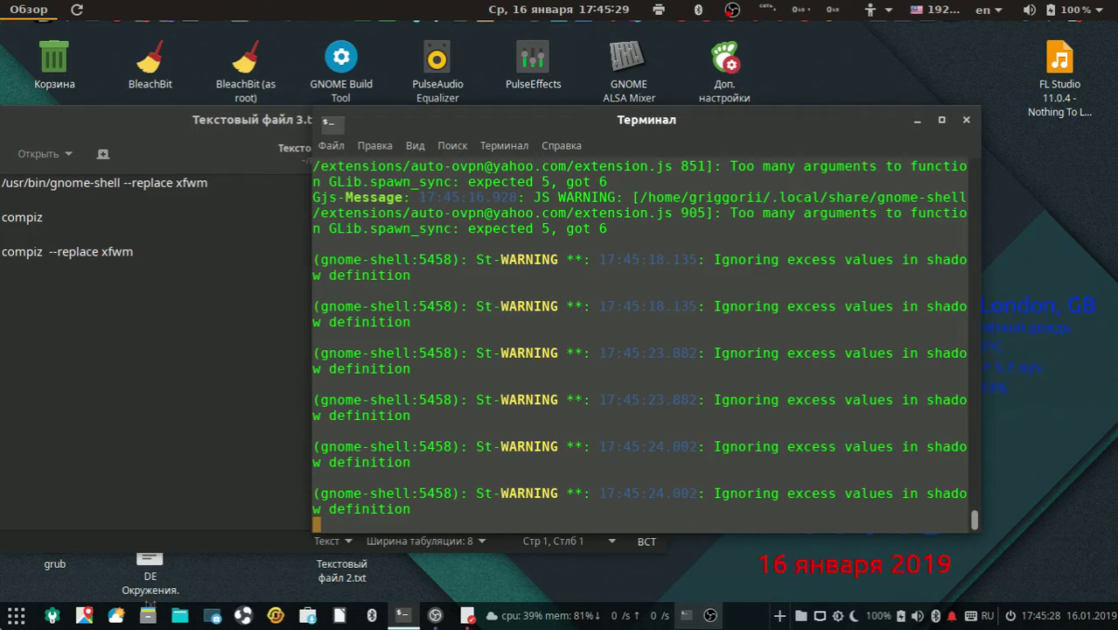
pyautogui.click(1076, 10)
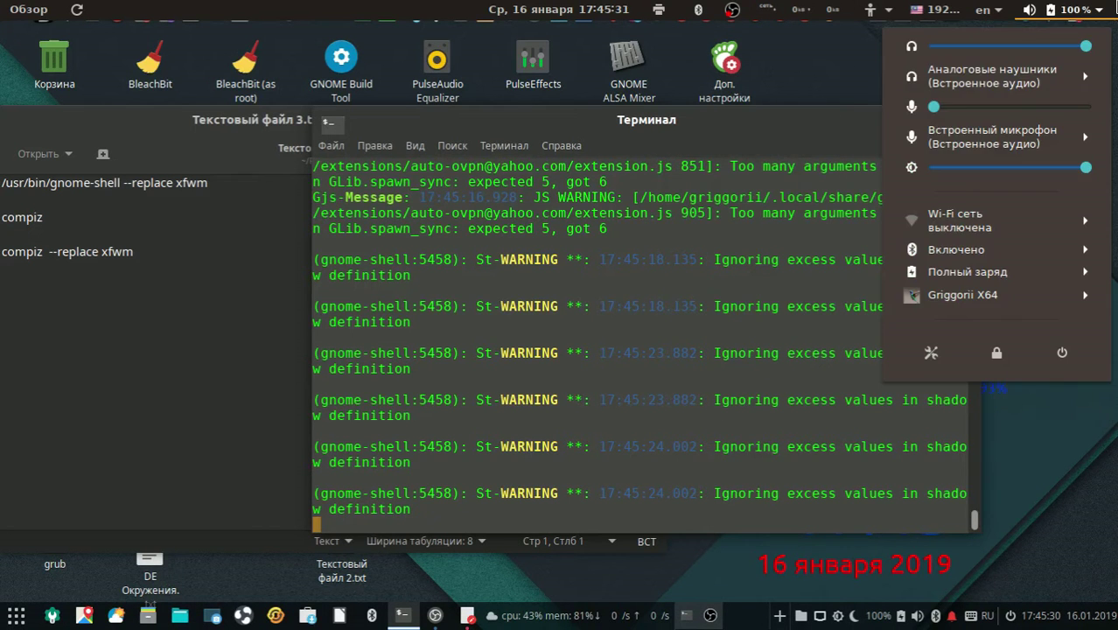
pyautogui.click(778, 121)
# Reposition the Терминал and text editor windows side by side and scroll back through the terminal output
pyautogui.moveTo(778, 122); pyautogui.dragTo(697, 122)
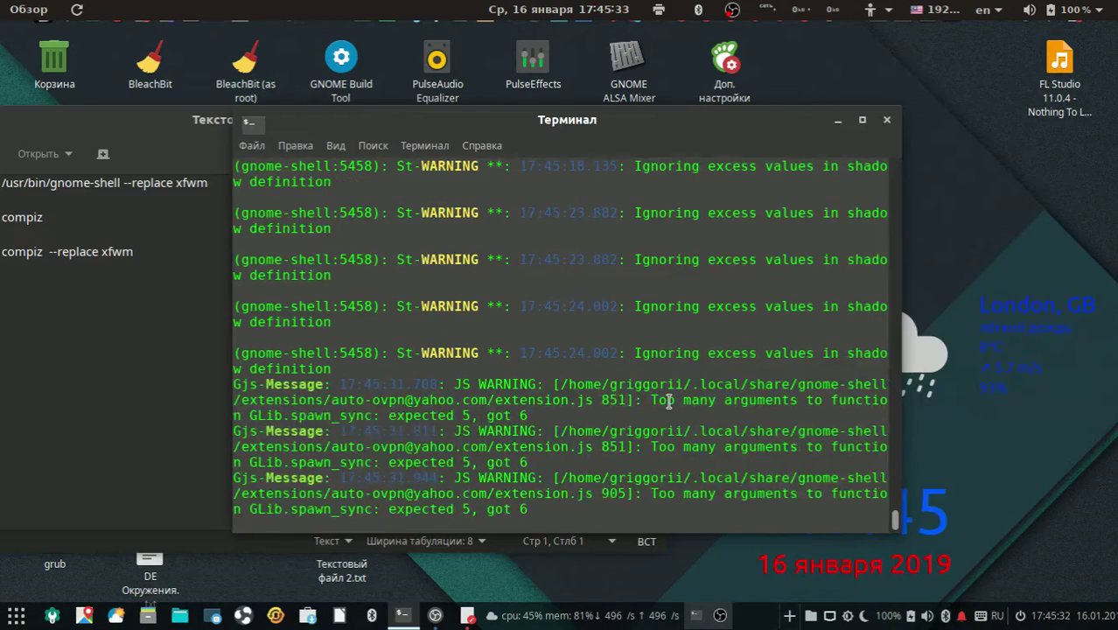
pyautogui.moveTo(894, 516); pyautogui.dragTo(892, 238)
pyautogui.click(188, 119)
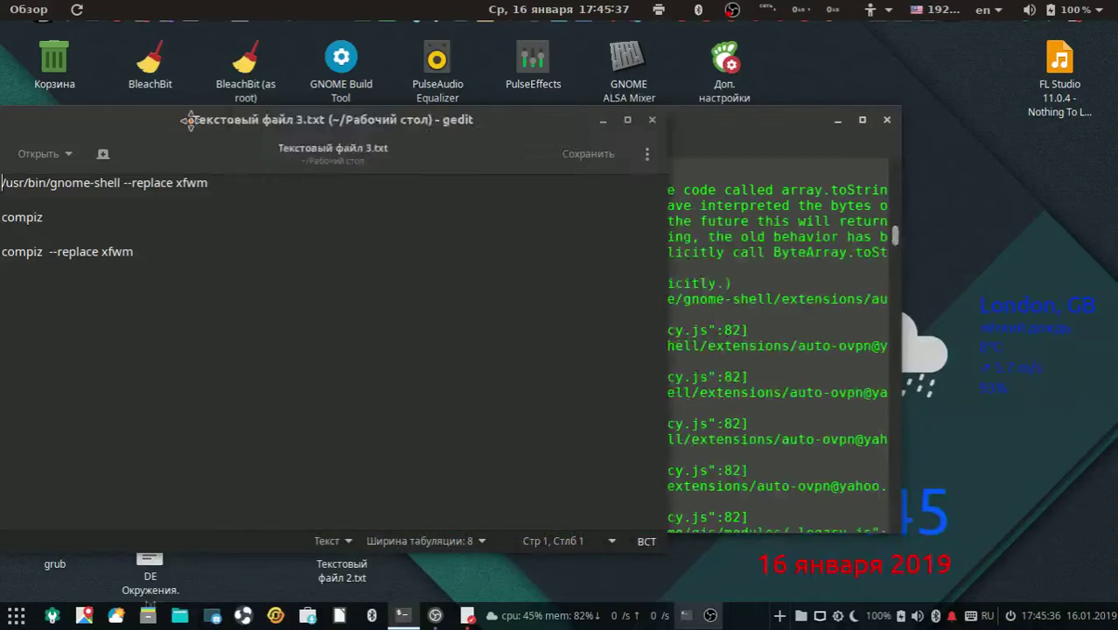
pyautogui.moveTo(188, 120); pyautogui.dragTo(696, 169)
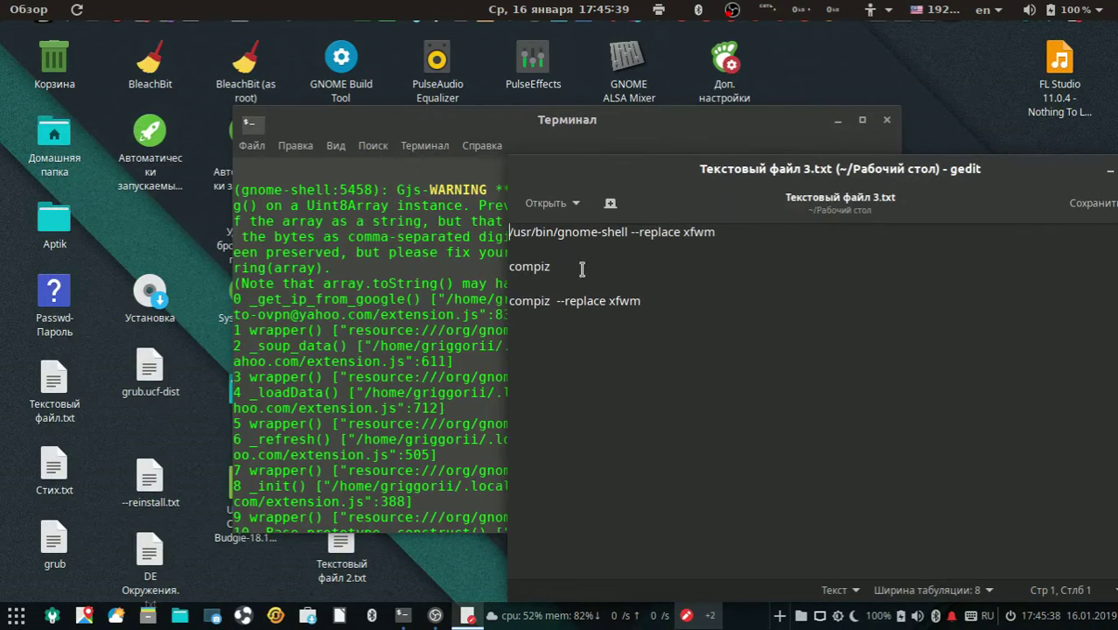
# Show the GNOME activities overview, switch to the OBS window from it, and minimize that window
pyautogui.click(5, 9)
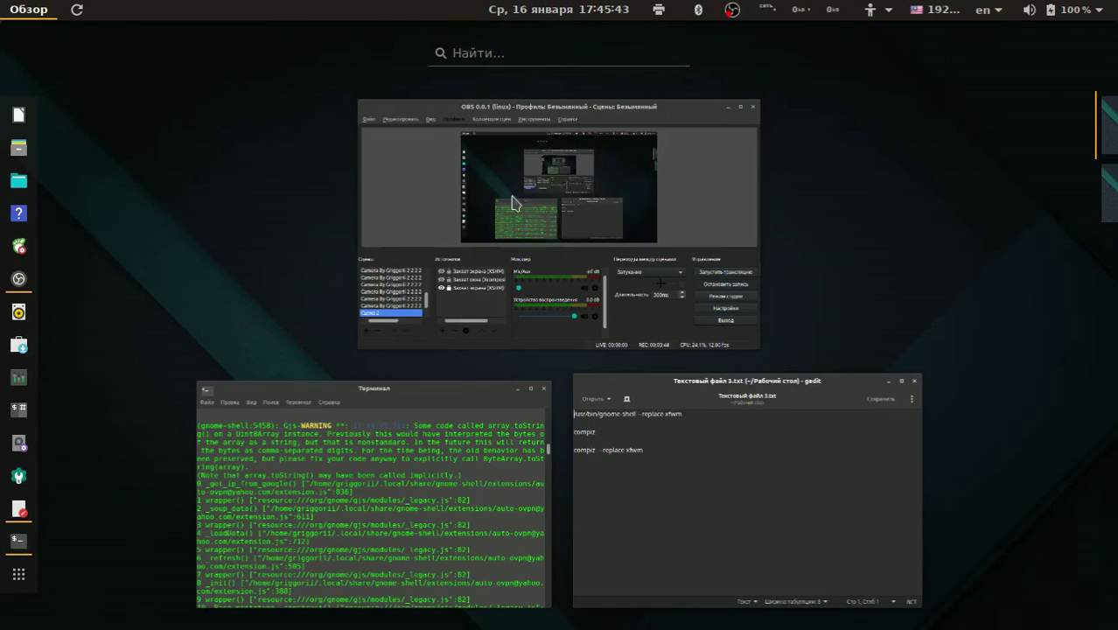
pyautogui.press('Escape')
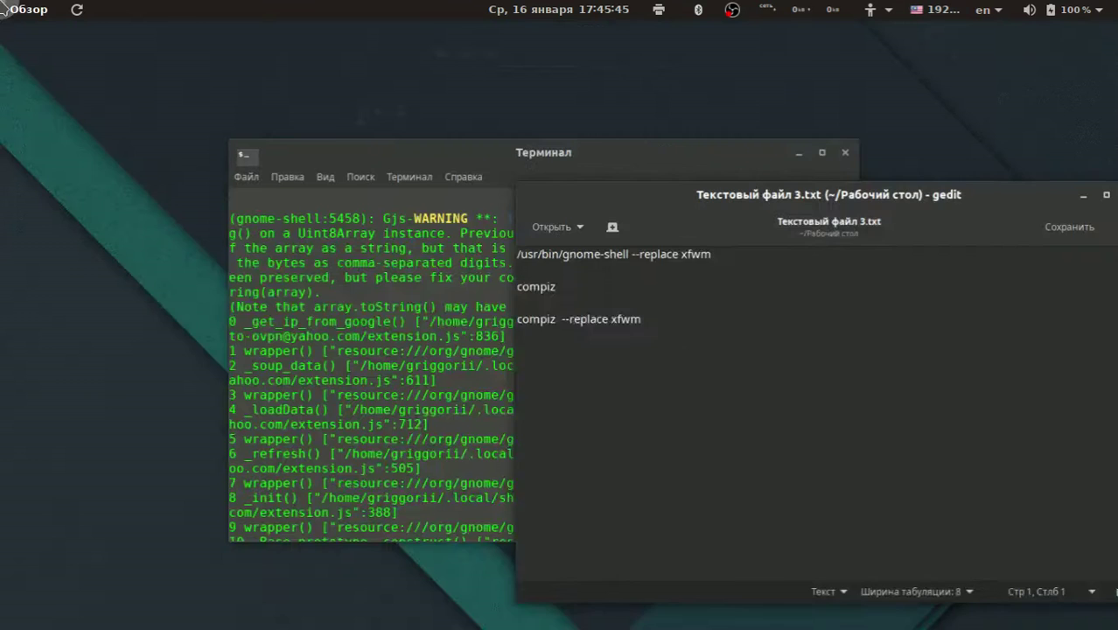
pyautogui.press('super')
pyautogui.click(706, 228)
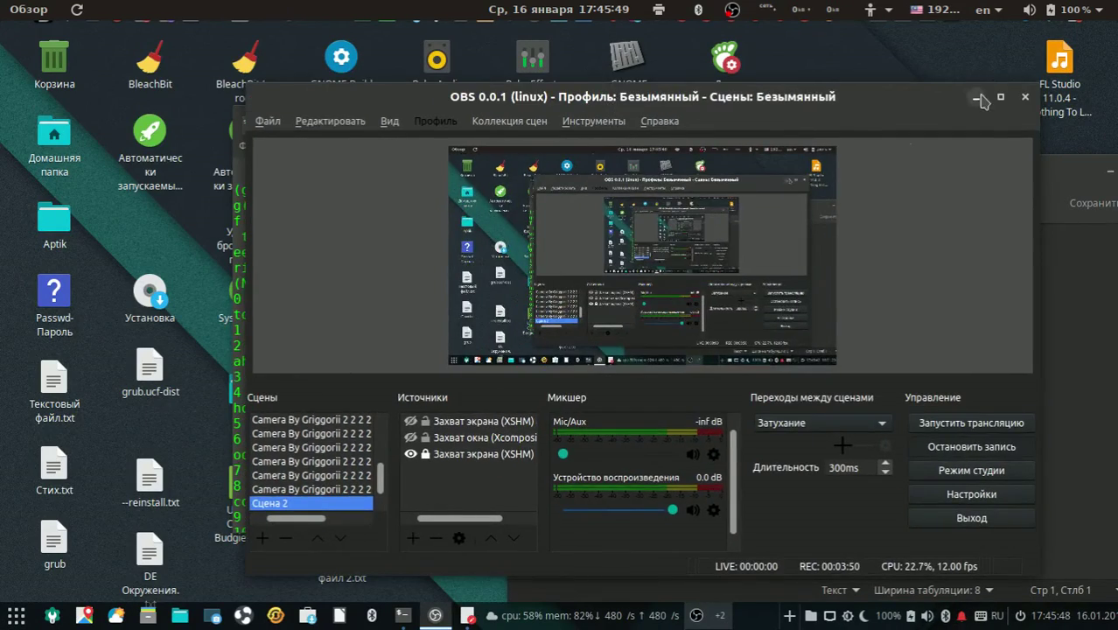
pyautogui.click(975, 96)
# Scroll through the Терминал output and close that window, forcing its running gnome-shell process to end
pyautogui.click(810, 226)
pyautogui.scroll(5, 810, 226)
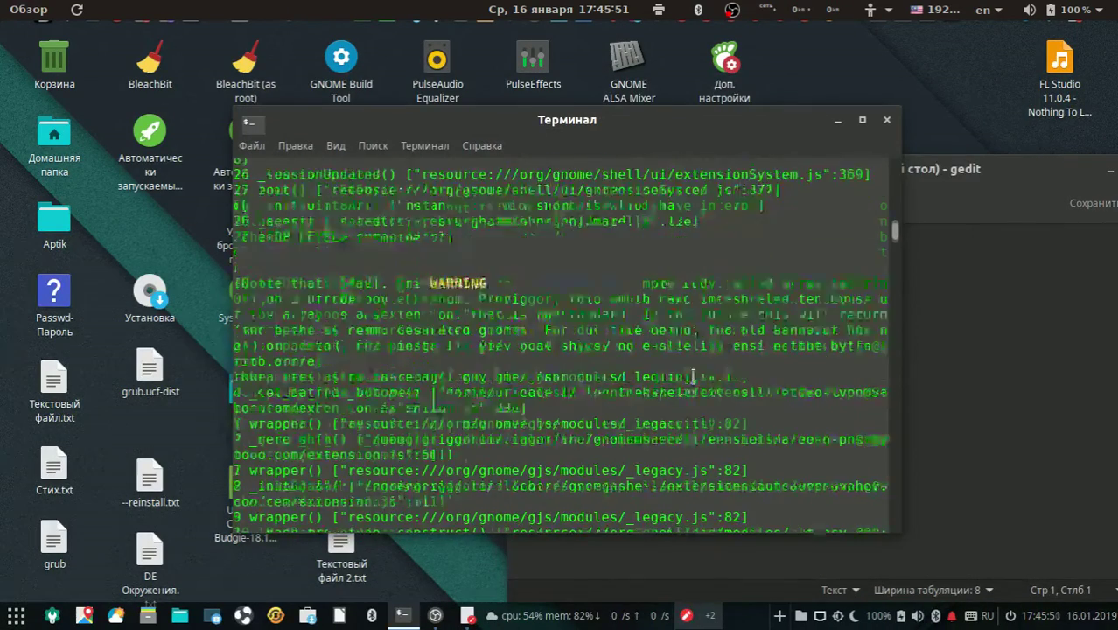
pyautogui.click(886, 119)
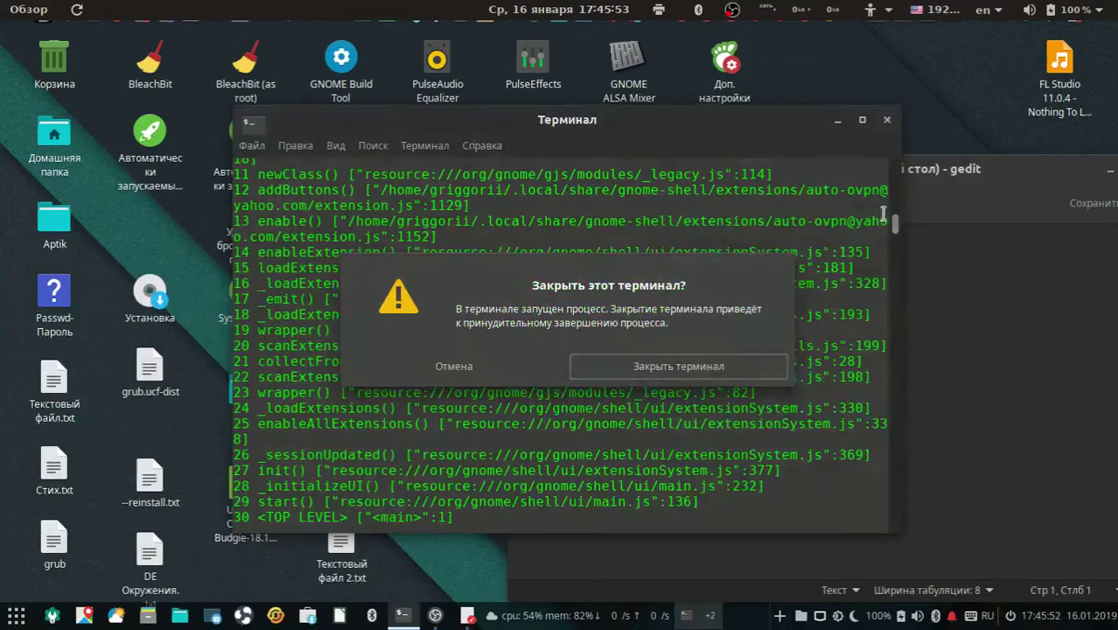
pyautogui.click(702, 368)
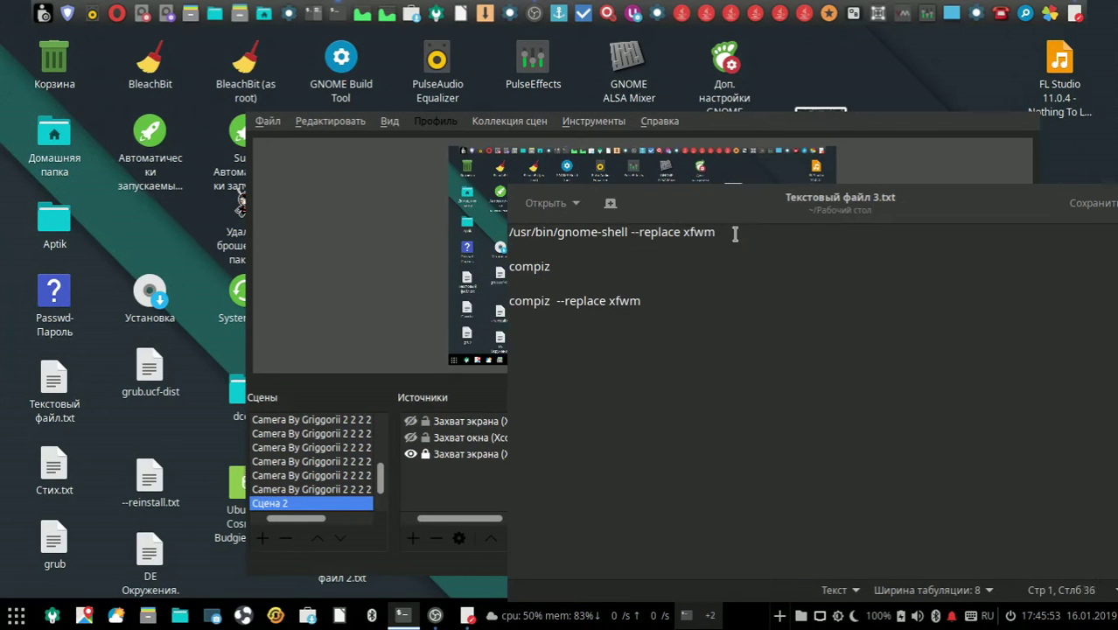
# Copy "/usr/bin/gnome-shell --replace xfwm" from the text file and briefly open the Budgie applications menu
pyautogui.moveTo(746, 235); pyautogui.dragTo(485, 239)
pyautogui.rightClick(534, 234)
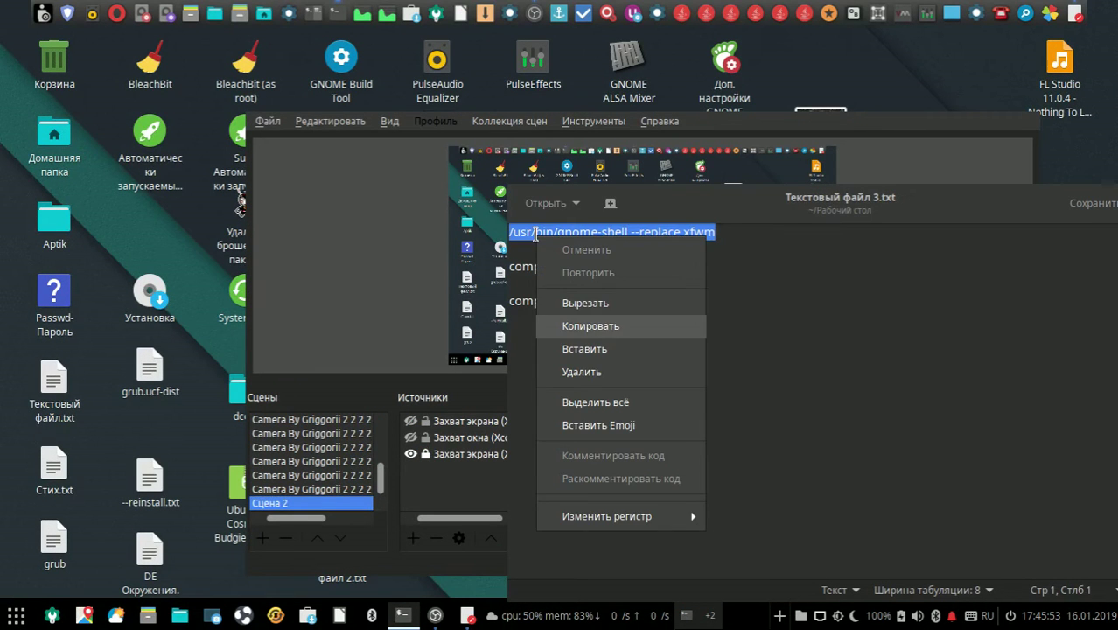
pyautogui.click(569, 327)
pyautogui.press('super')
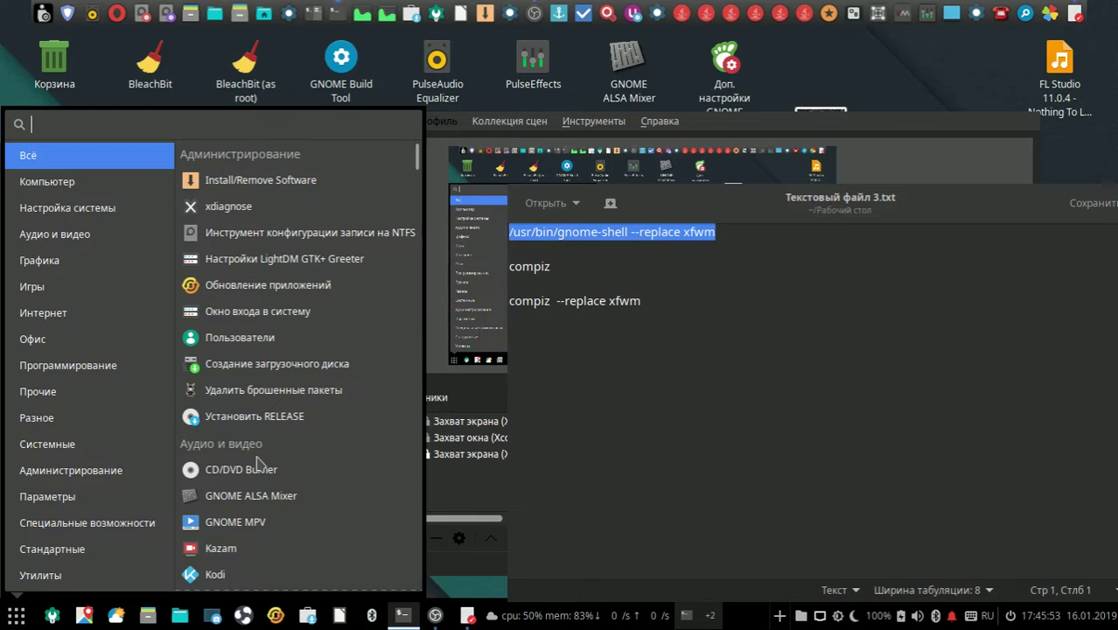
pyautogui.press('Escape')
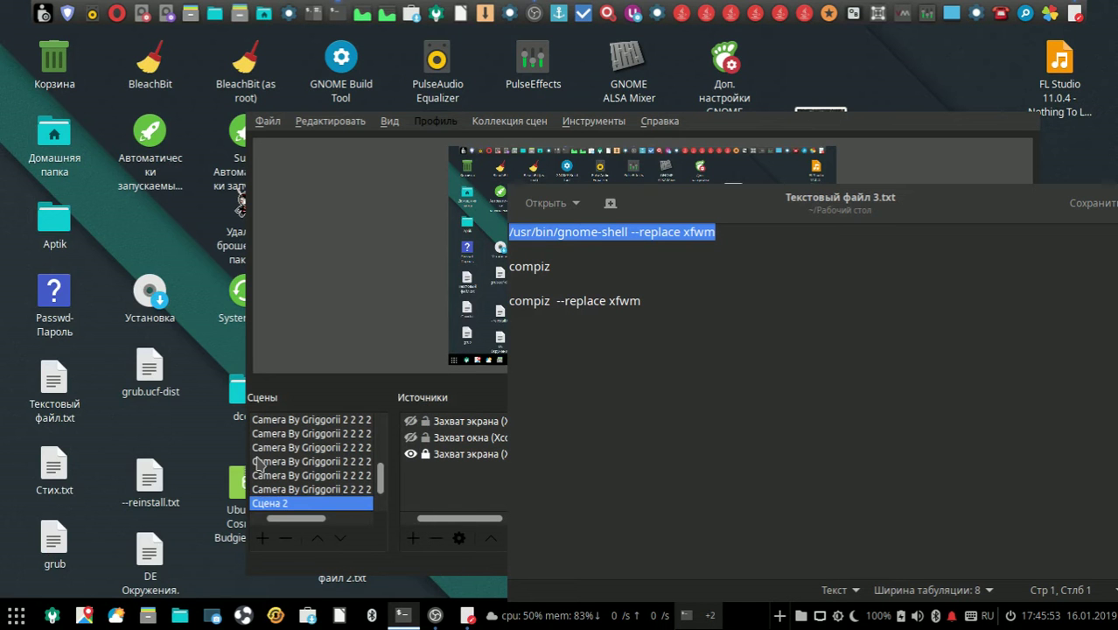
# Copy the single word "compiz" from the third line of the text file
pyautogui.moveTo(572, 270); pyautogui.dragTo(455, 265)
pyautogui.rightClick(570, 264)
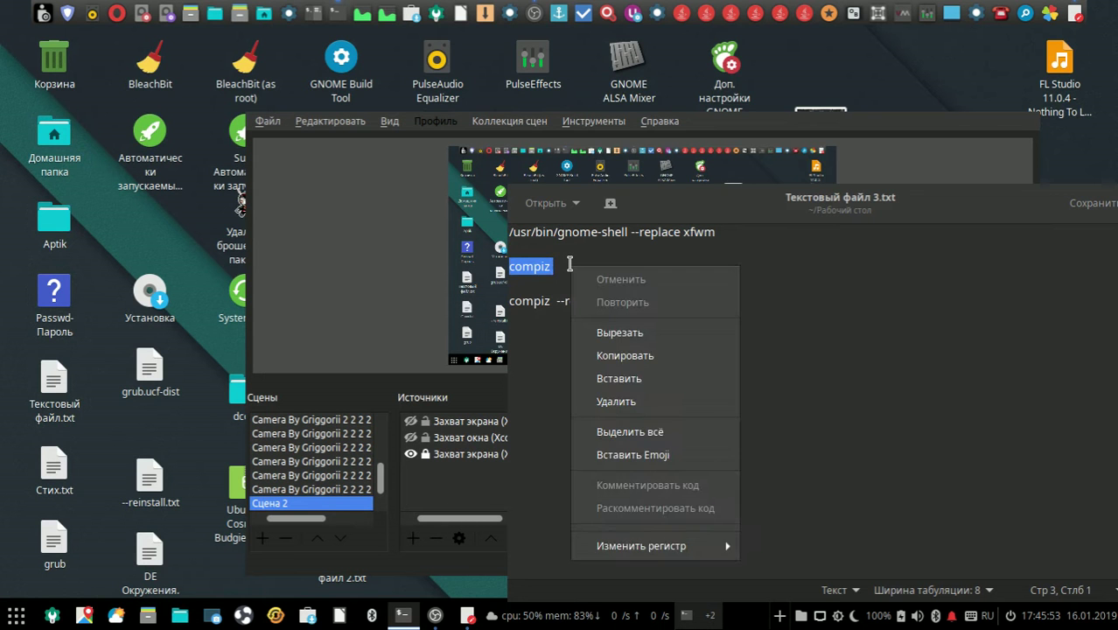
pyautogui.click(553, 264)
pyautogui.moveTo(550, 265); pyautogui.dragTo(481, 264)
pyautogui.rightClick(536, 268)
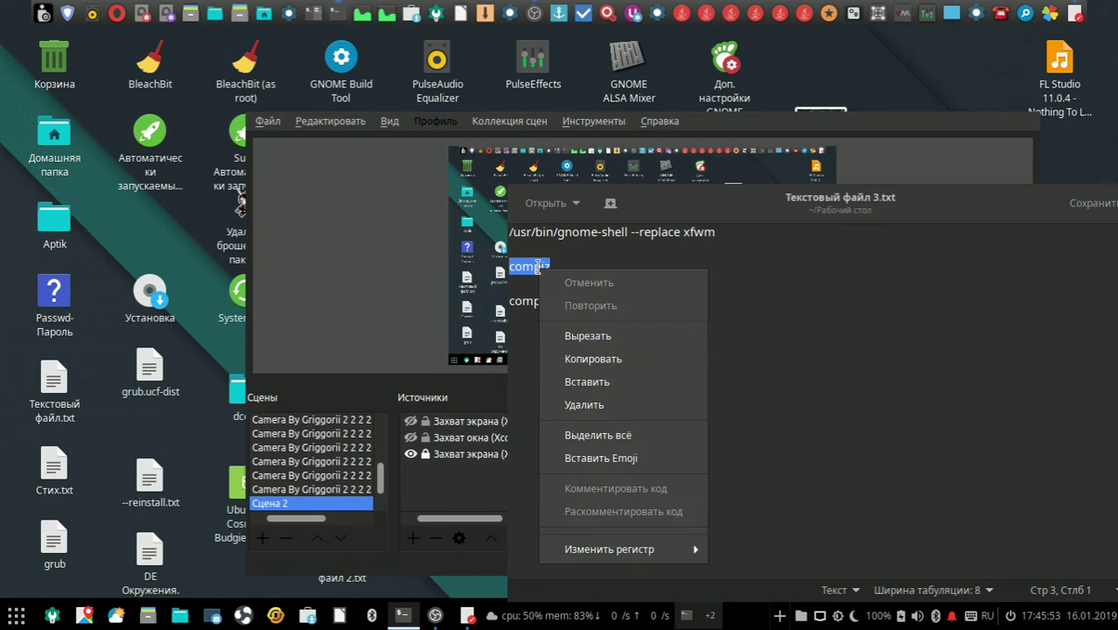
pyautogui.click(600, 359)
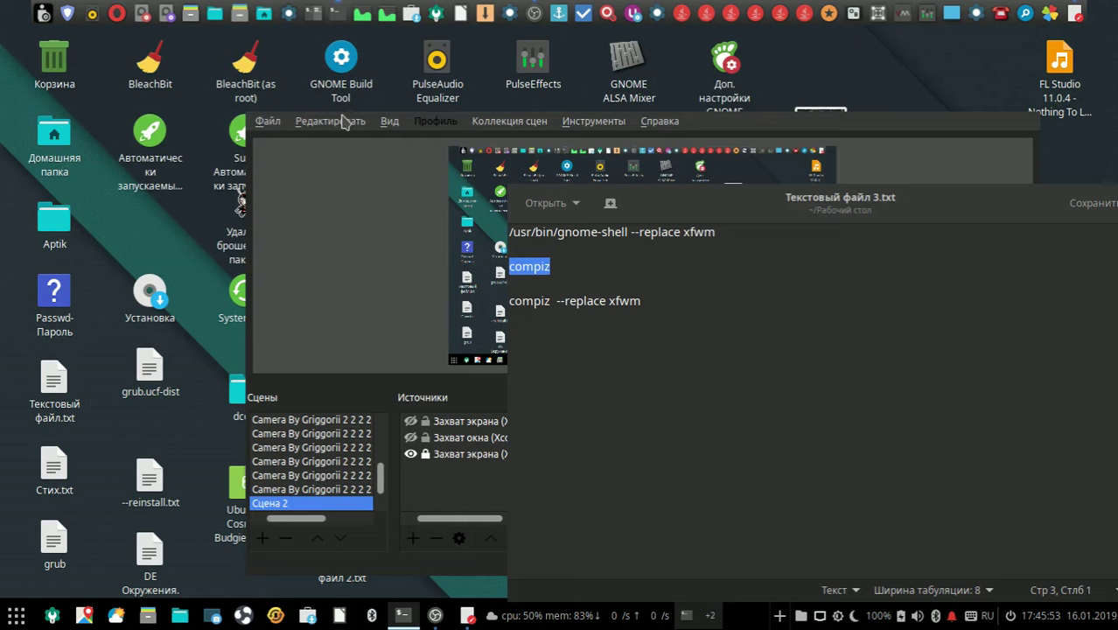
# Run the copied compiz command in a new Tilix terminal
pyautogui.hotkey('ctrl', 'alt', 't')
pyautogui.rightClick(439, 135)
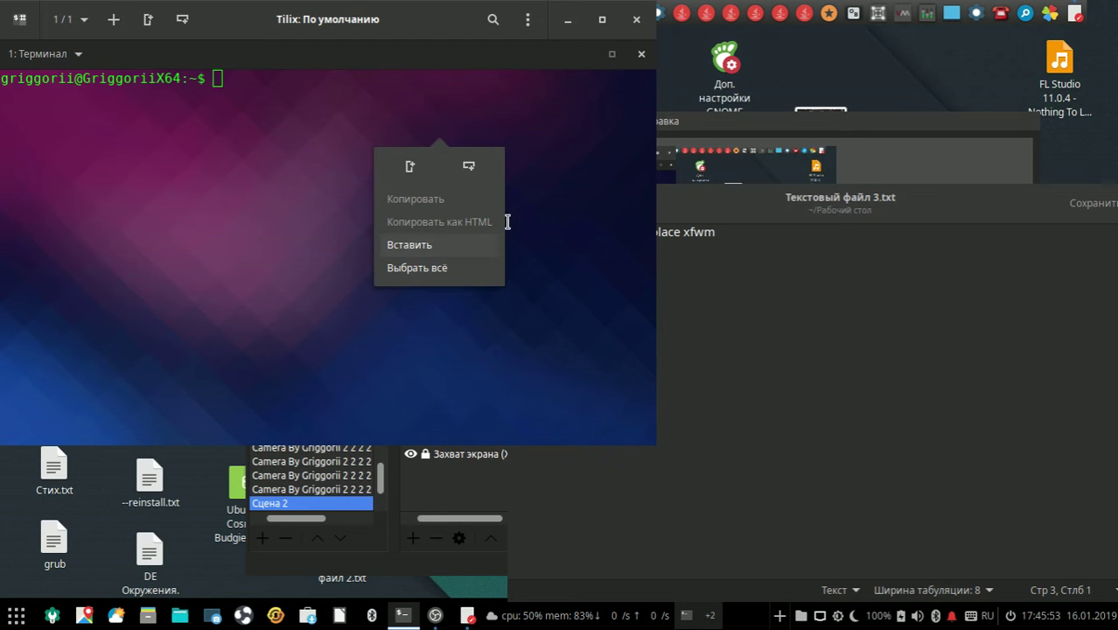
pyautogui.click(453, 239)
pyautogui.press('Return')
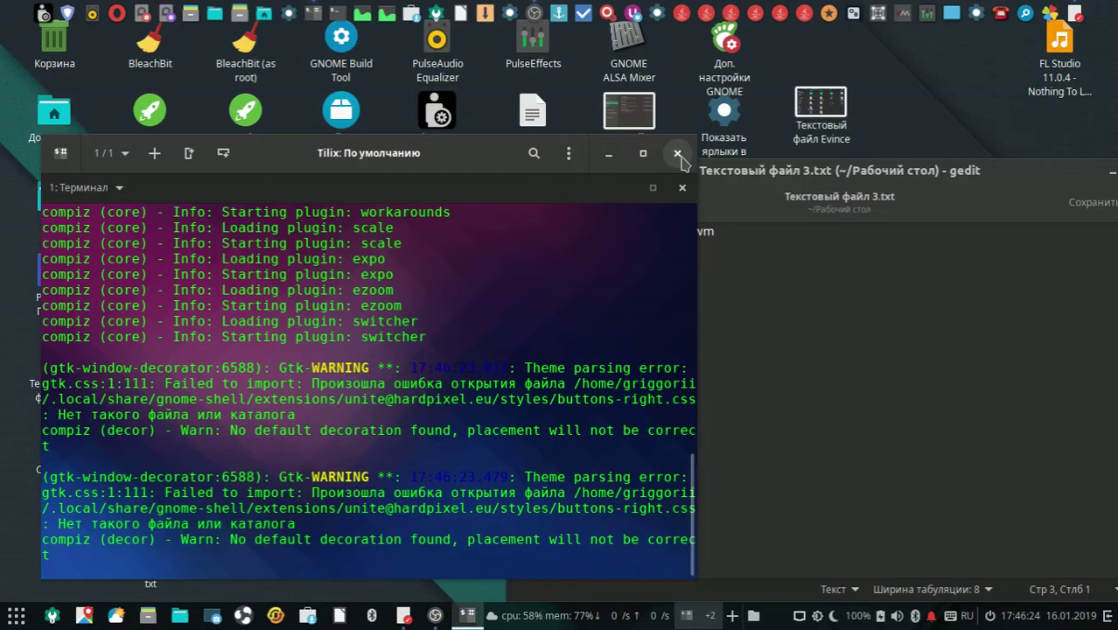
# Close the Tilix window despite its running compiz process and minimize the OBS window
pyautogui.click(678, 154)
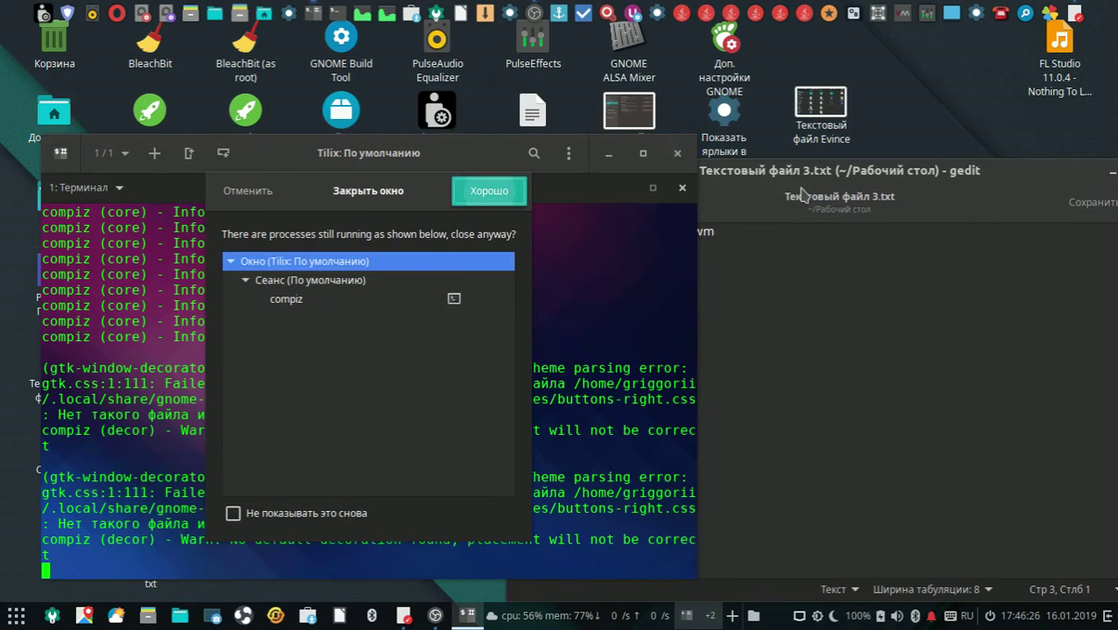
pyautogui.click(496, 198)
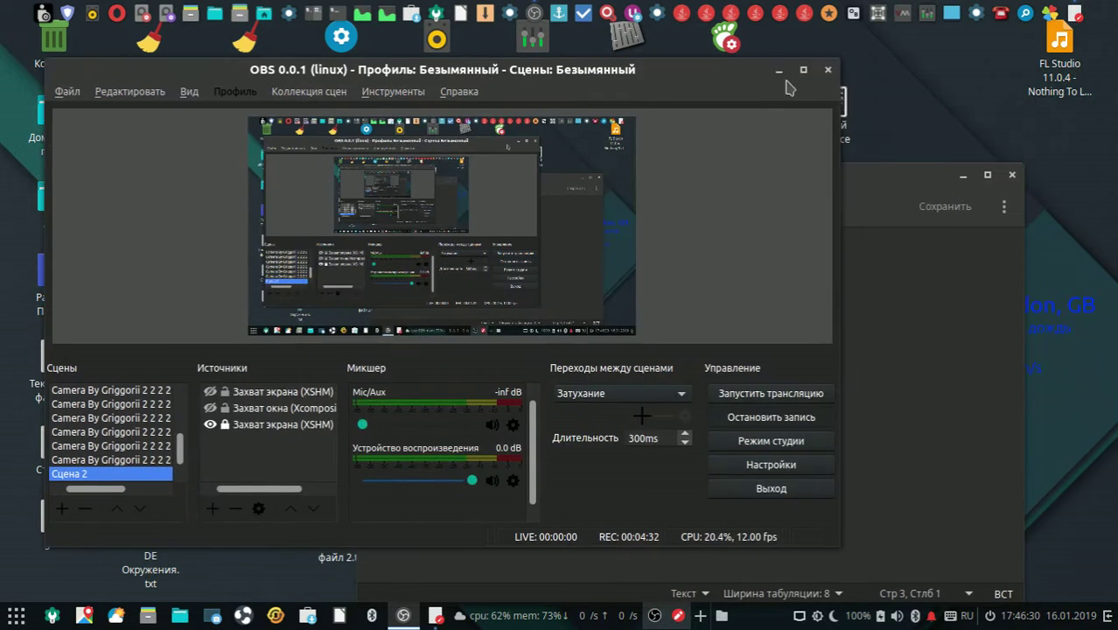
pyautogui.click(765, 82)
# Move the text editor window away from the desktop shortcuts and launch the Unity session from its shortcut
pyautogui.moveTo(803, 166); pyautogui.dragTo(966, 243)
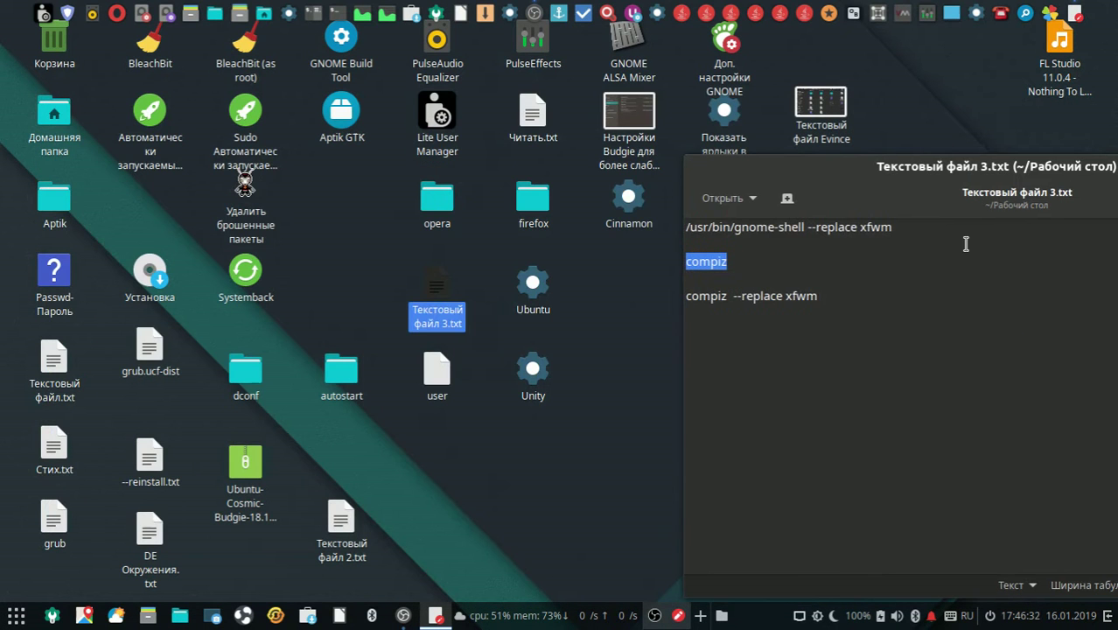
pyautogui.rightClick(537, 381)
pyautogui.click(641, 238)
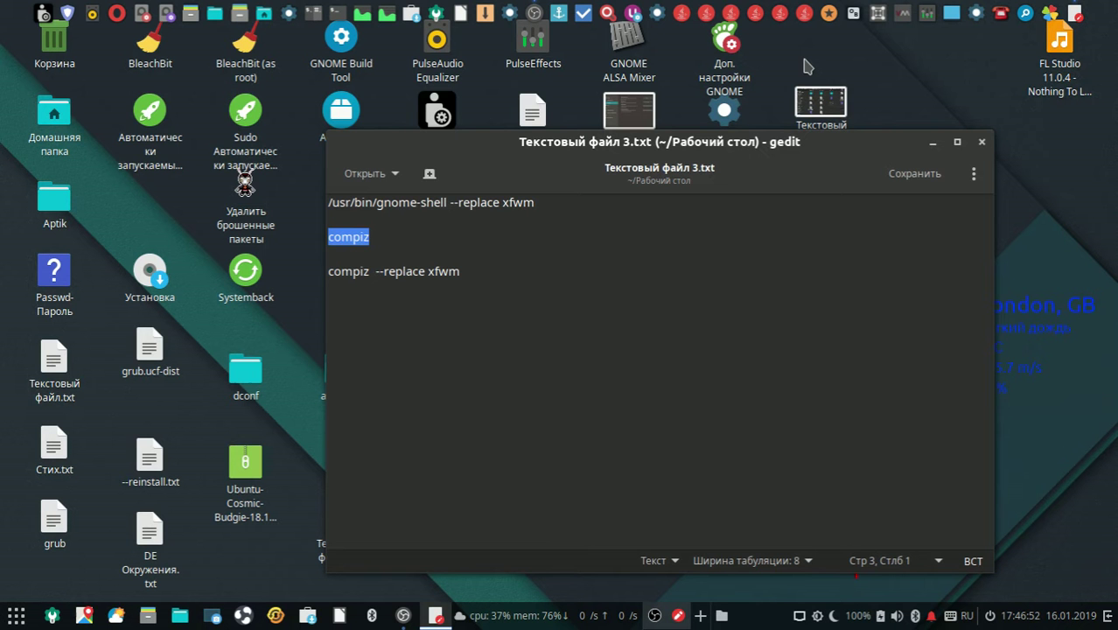
# Open the desktop's Unity launcher file in gedit alongside "Текстовый файл 3.txt" and bring the editor window fully into view
pyautogui.moveTo(568, 154); pyautogui.dragTo(789, 343)
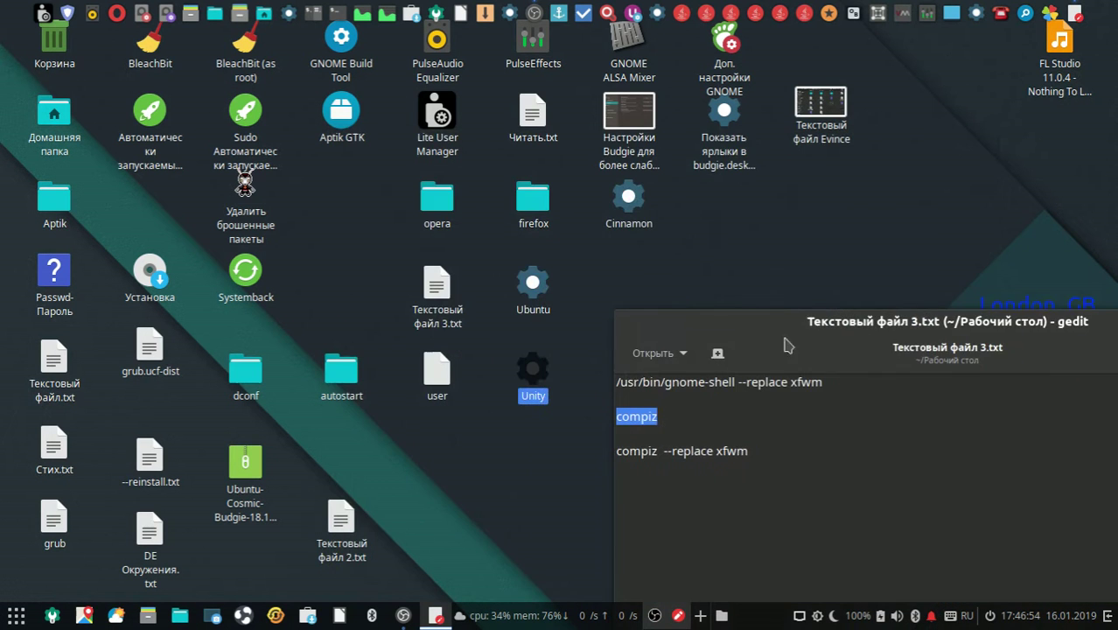
pyautogui.click(536, 394)
pyautogui.rightClick(536, 387)
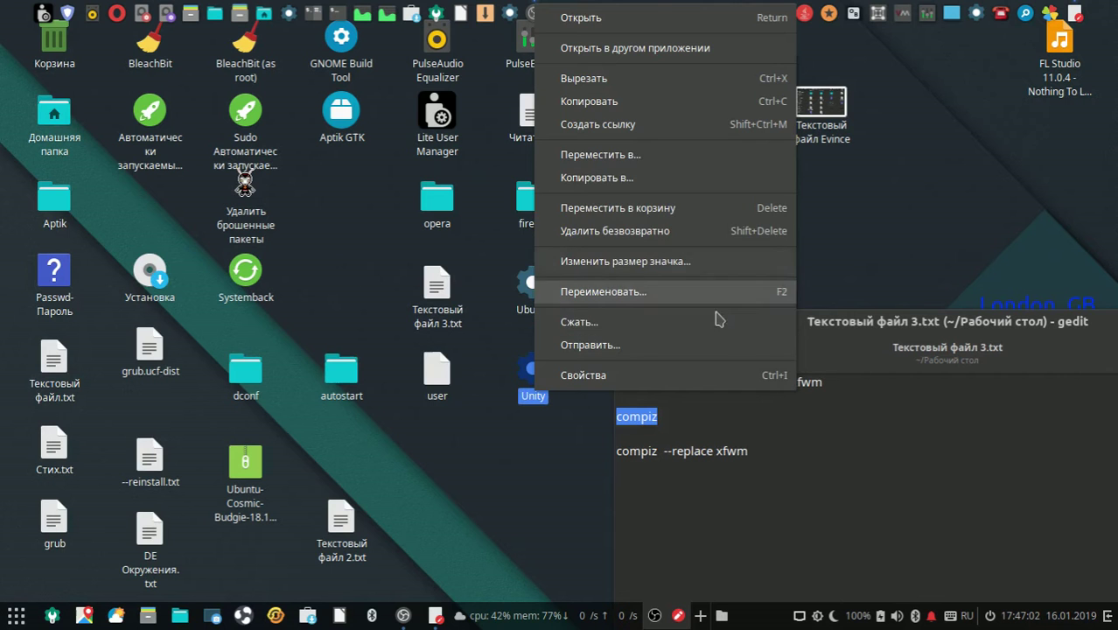
pyautogui.click(958, 223)
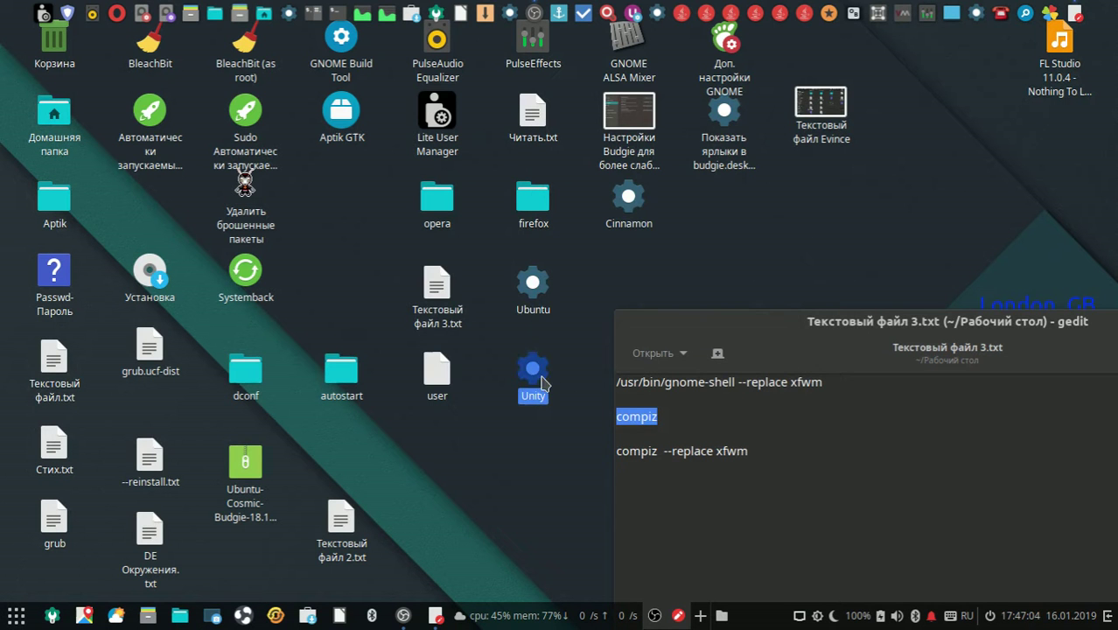
pyautogui.moveTo(533, 371); pyautogui.dragTo(967, 437)
pyautogui.moveTo(964, 325); pyautogui.dragTo(783, 181)
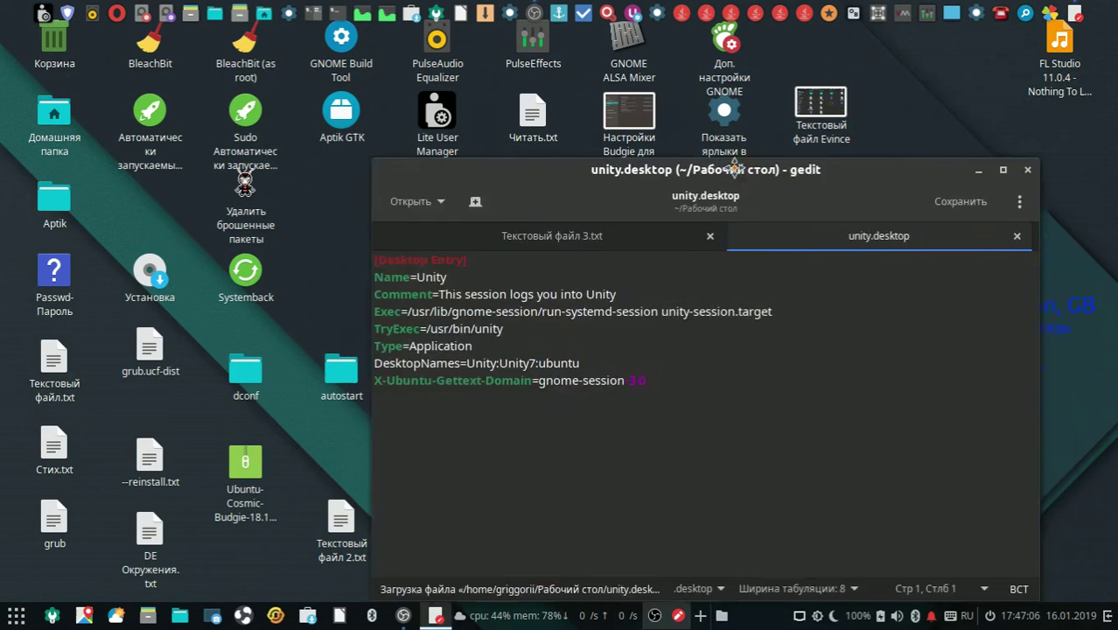
# Copy "/usr/lib/gnome-session/run-systemd-session unity-session.target" from the Exec line of unity.desktop
pyautogui.click(642, 320)
pyautogui.moveTo(831, 319); pyautogui.dragTo(470, 318)
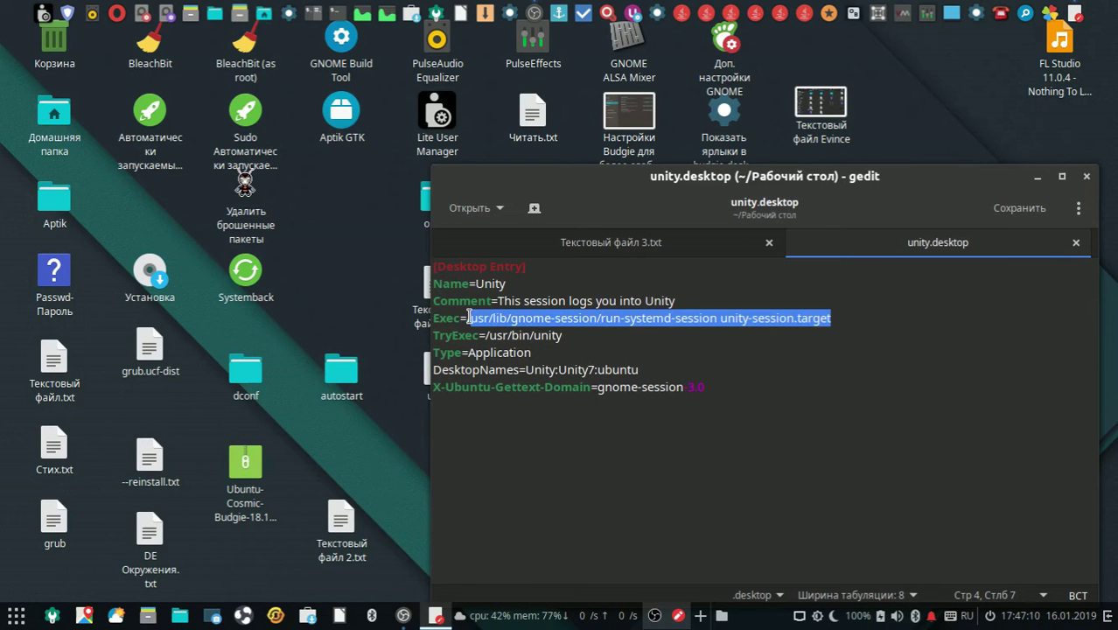
pyautogui.rightClick(468, 318)
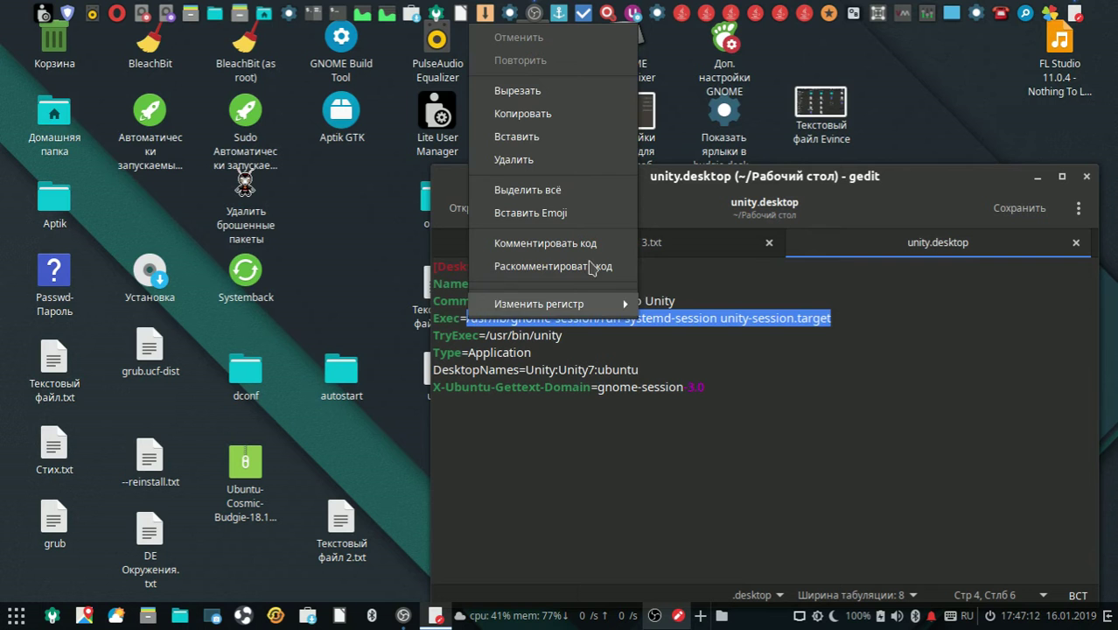
pyautogui.click(580, 117)
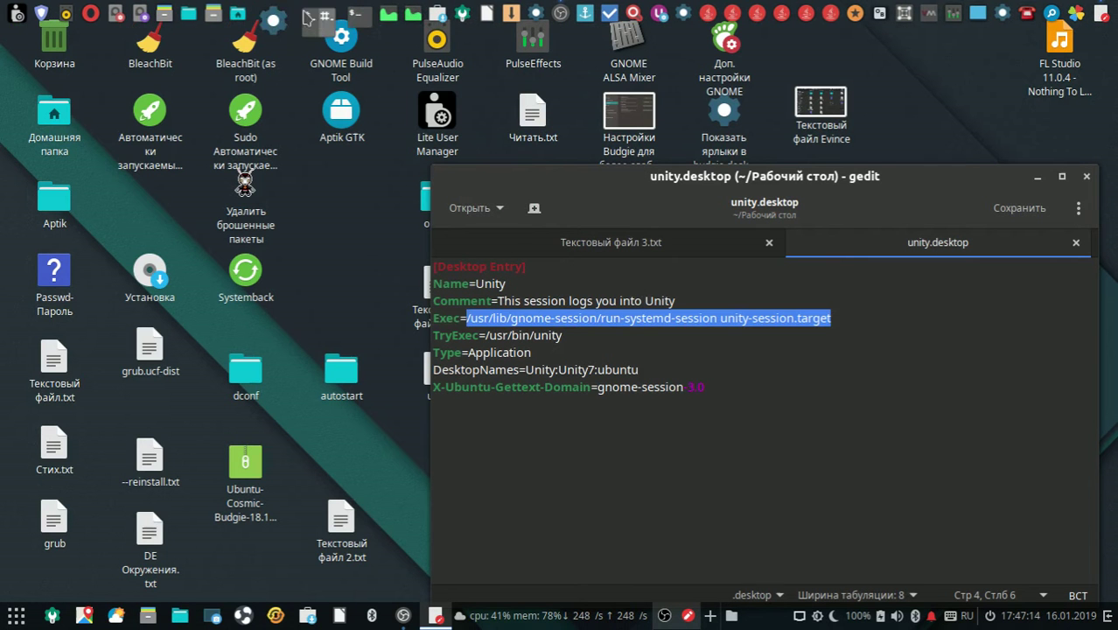
# Run the copied run-systemd-session unity-session.target command in a new Tilix terminal placed beside the editor
pyautogui.click(319, 18)
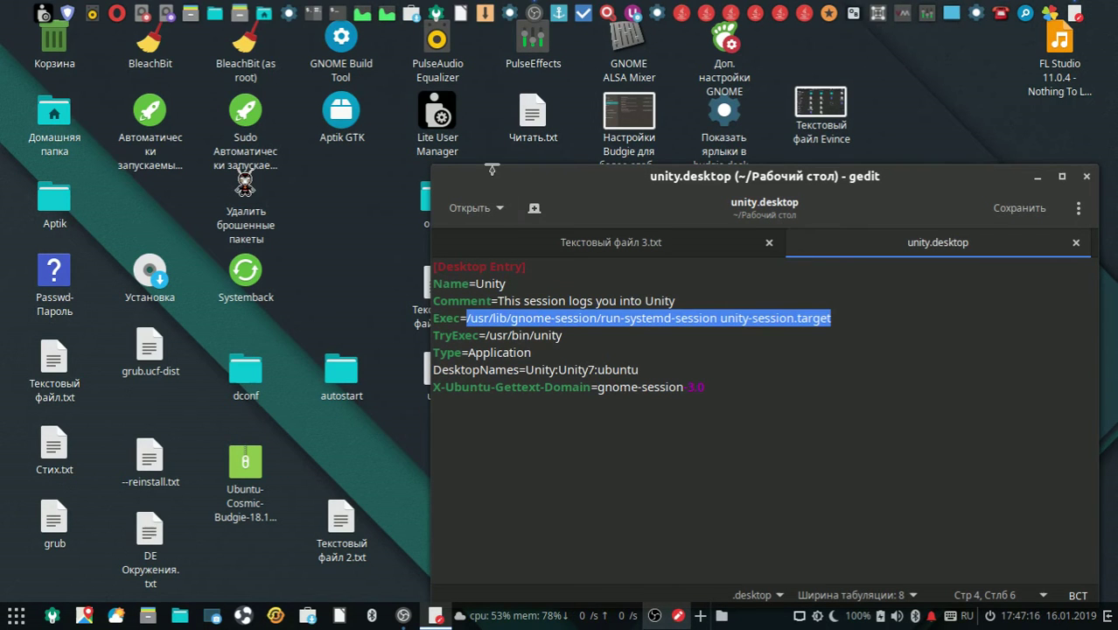
pyautogui.moveTo(519, 176); pyautogui.dragTo(822, 261)
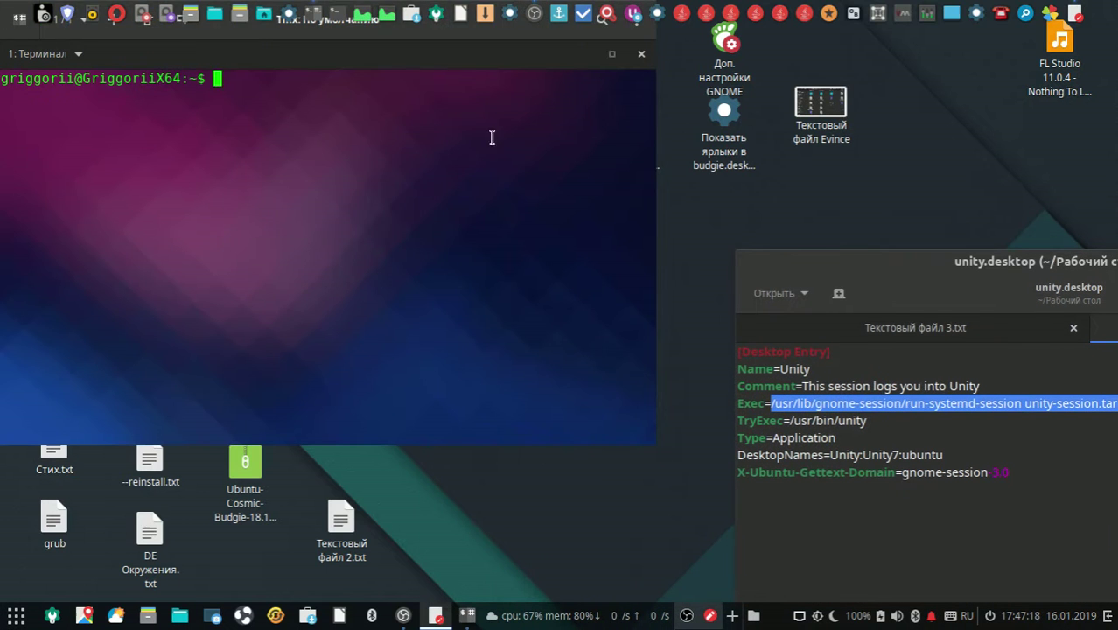
pyautogui.rightClick(417, 196)
pyautogui.click(415, 195)
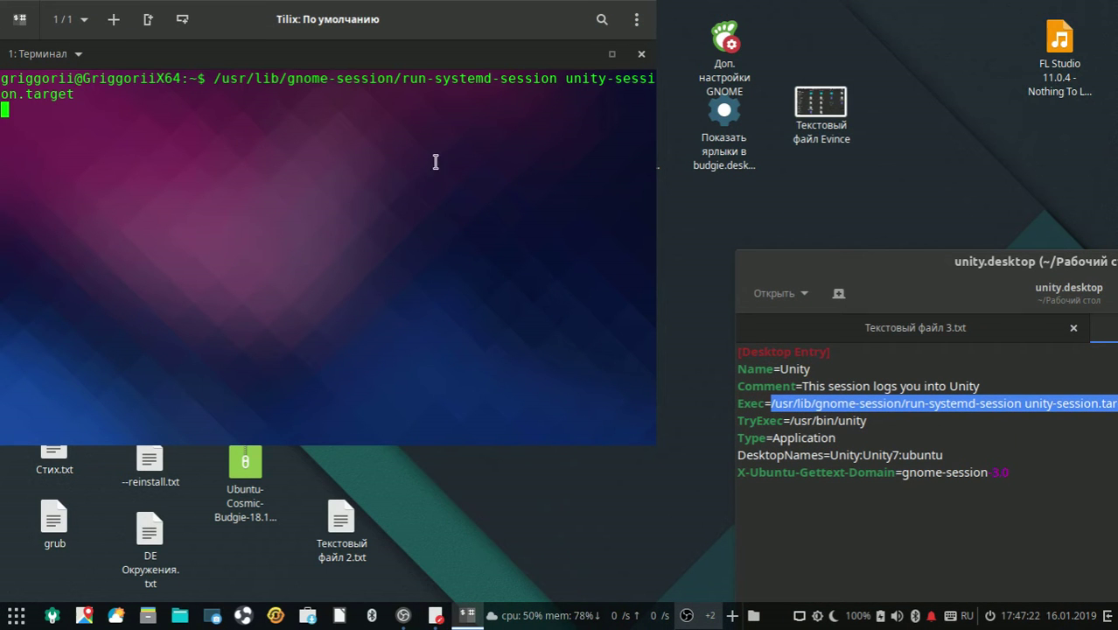
pyautogui.moveTo(375, 28); pyautogui.dragTo(462, 178)
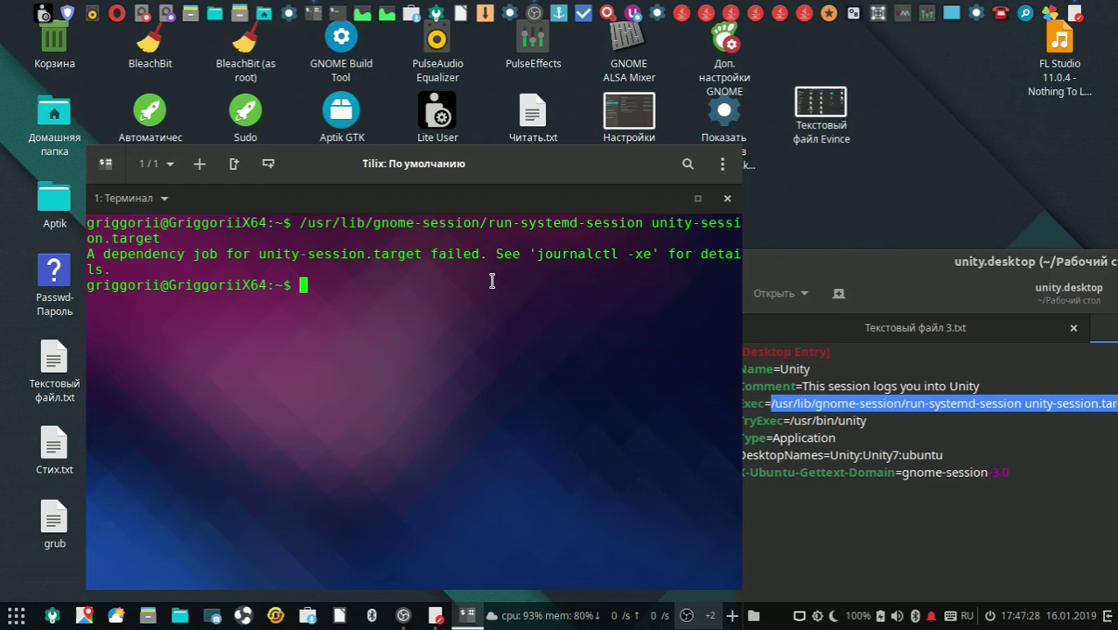
# Copy the TryExec path "/usr/bin/unity" from unity.desktop and run it in the Tilix terminal
pyautogui.moveTo(867, 421); pyautogui.dragTo(795, 421)
pyautogui.rightClick(789, 421)
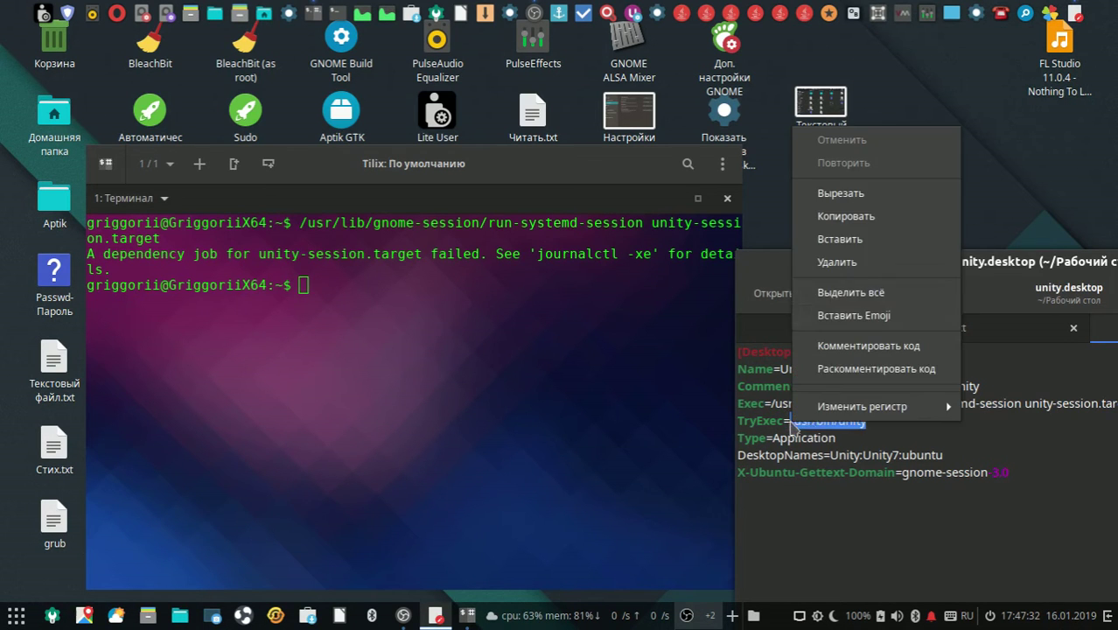
pyautogui.click(813, 220)
pyautogui.rightClick(453, 300)
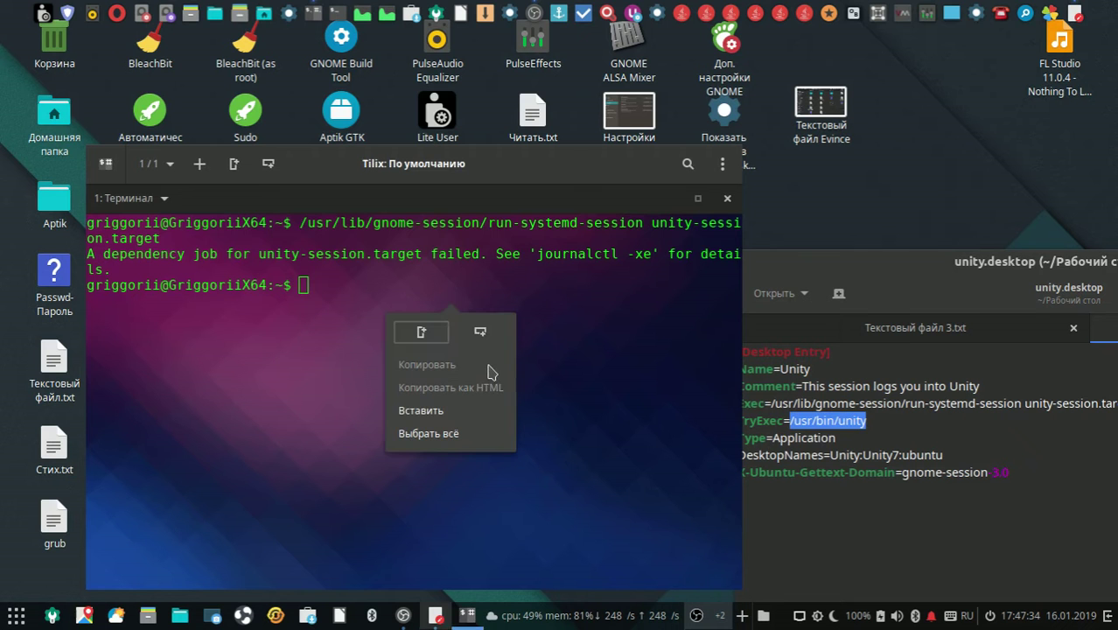
pyautogui.click(453, 411)
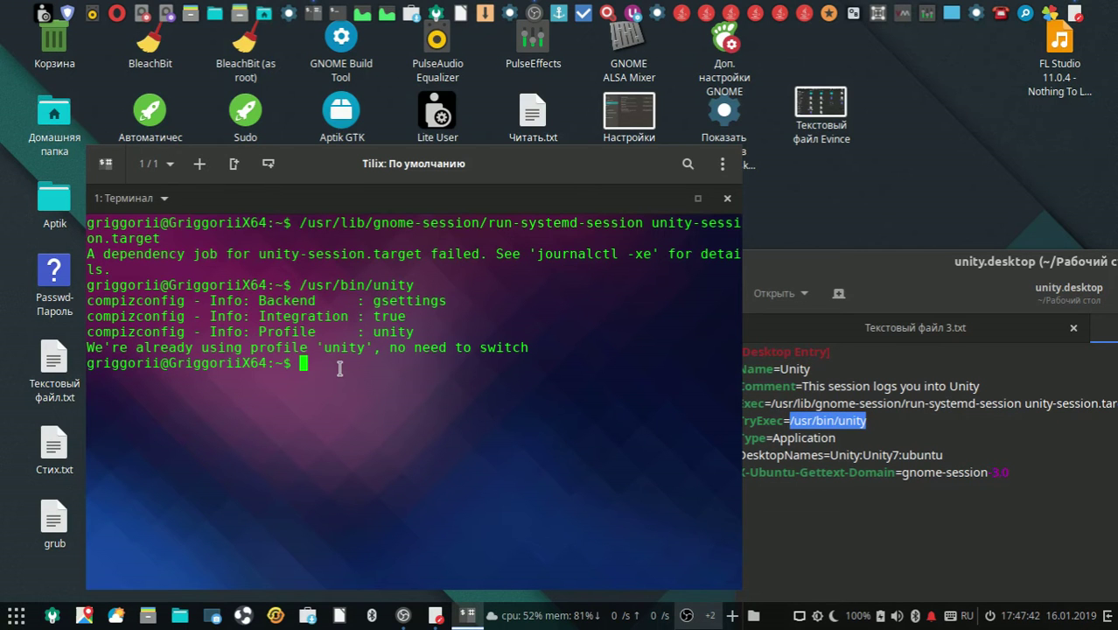
# Rearrange the terminal and editor windows and copy "compiz --replace xfwm" from "Текстовый файл 3.txt"
pyautogui.moveTo(532, 166); pyautogui.dragTo(407, 174)
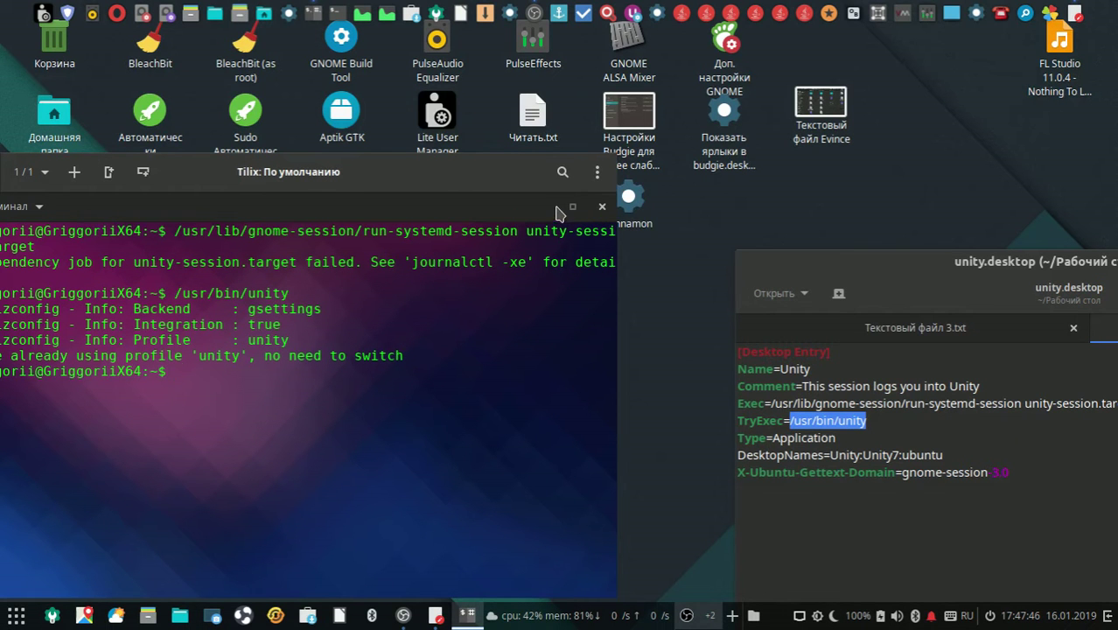
pyautogui.moveTo(914, 266); pyautogui.dragTo(904, 297)
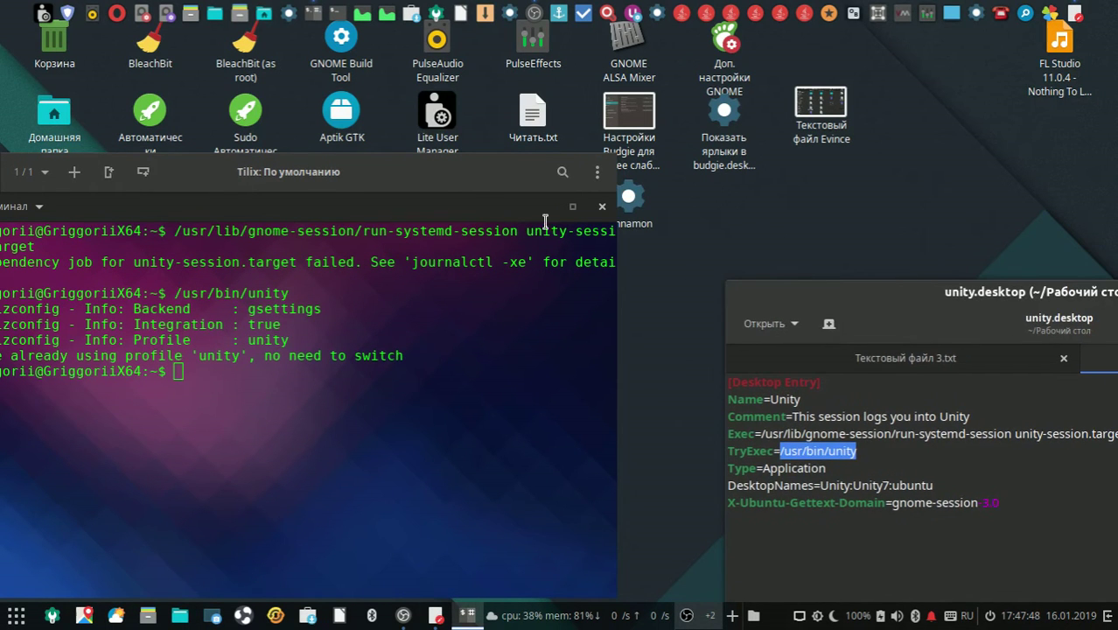
pyautogui.moveTo(455, 173); pyautogui.dragTo(337, 149)
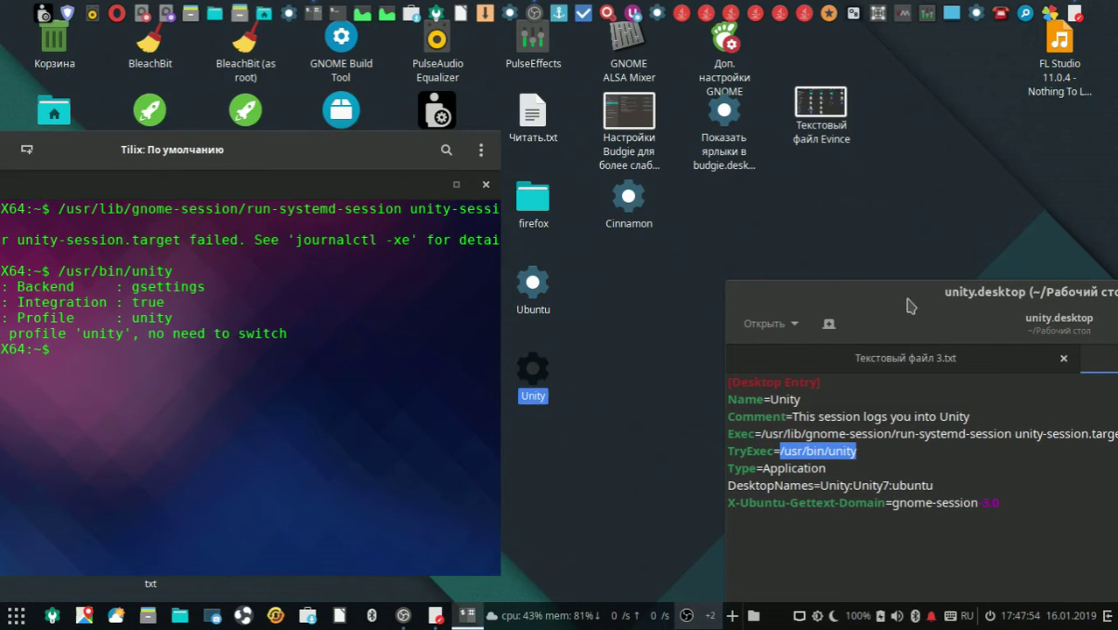
pyautogui.moveTo(910, 307); pyautogui.dragTo(697, 151)
pyautogui.click(694, 201)
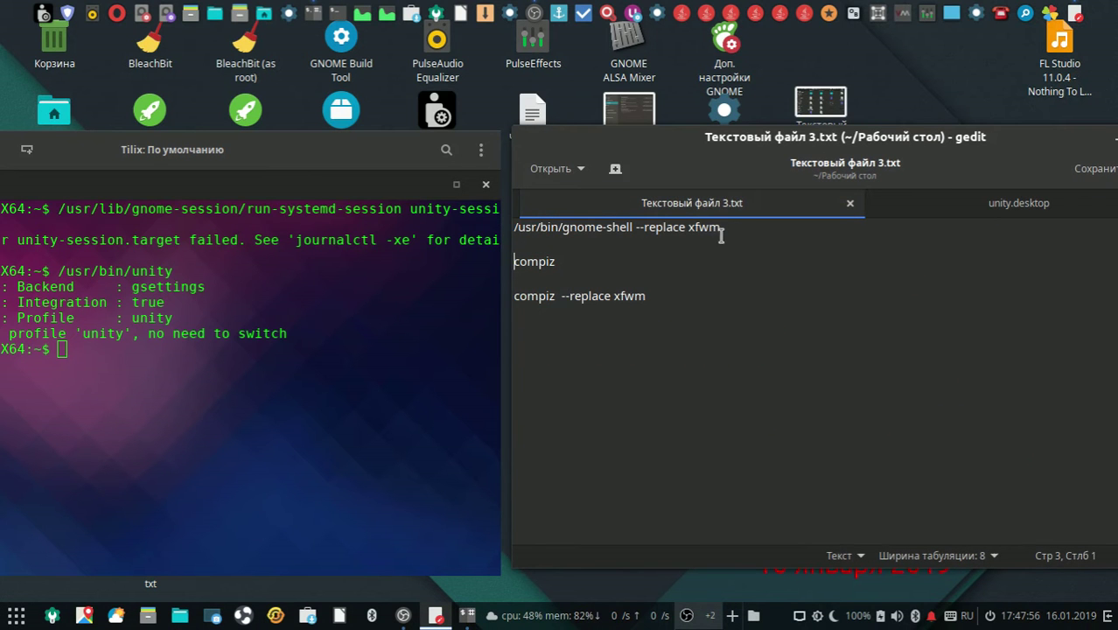
pyautogui.moveTo(649, 296); pyautogui.dragTo(473, 297)
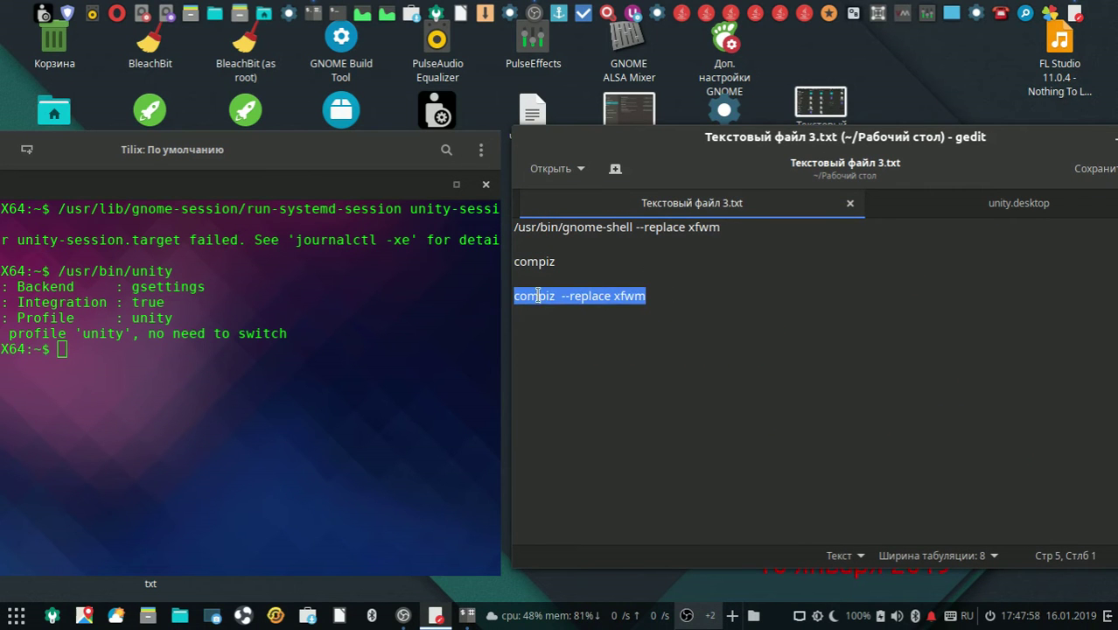
pyautogui.rightClick(556, 296)
pyautogui.click(635, 395)
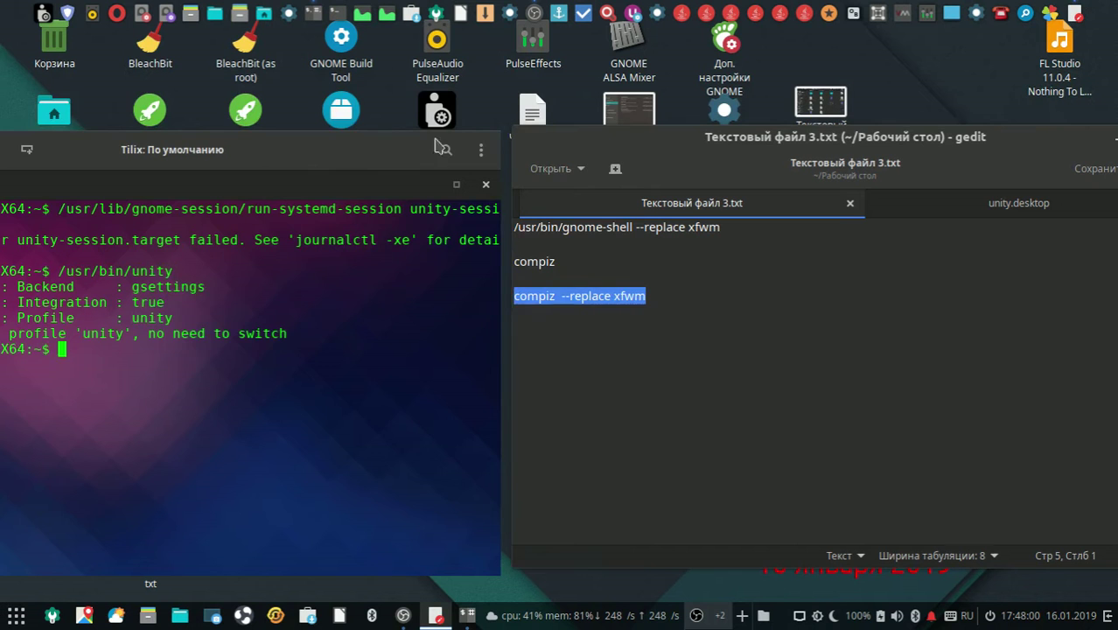
# Run "compiz --replace xfwm" in the Tilix terminal and close the terminal window despite its running process
pyautogui.moveTo(300, 151); pyautogui.dragTo(442, 144)
pyautogui.rightClick(330, 371)
pyautogui.click(366, 480)
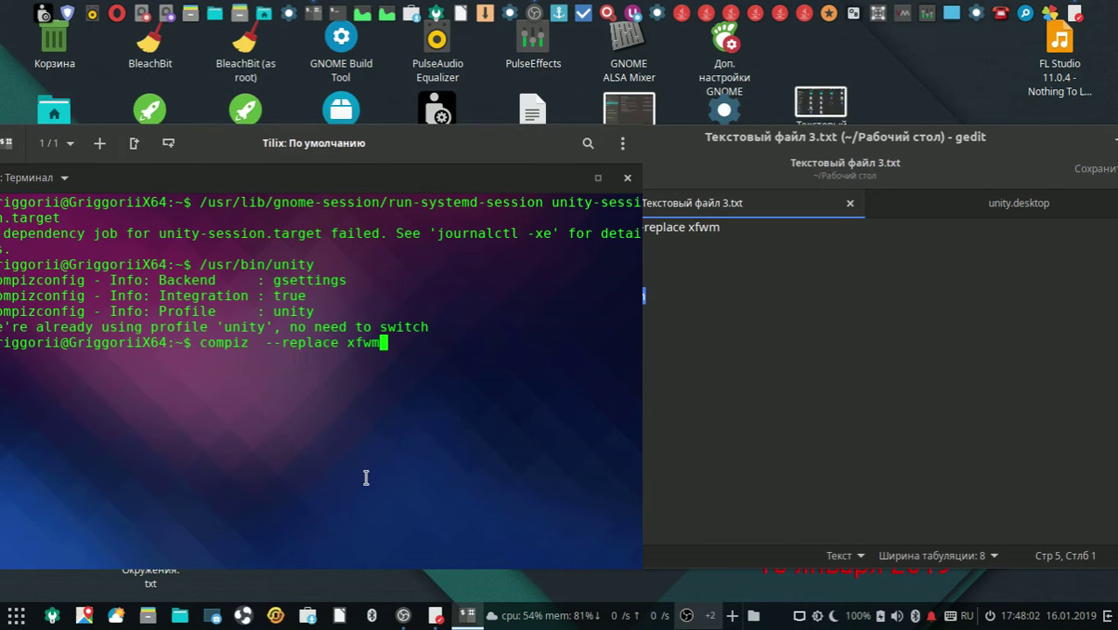
pyautogui.press('Return')
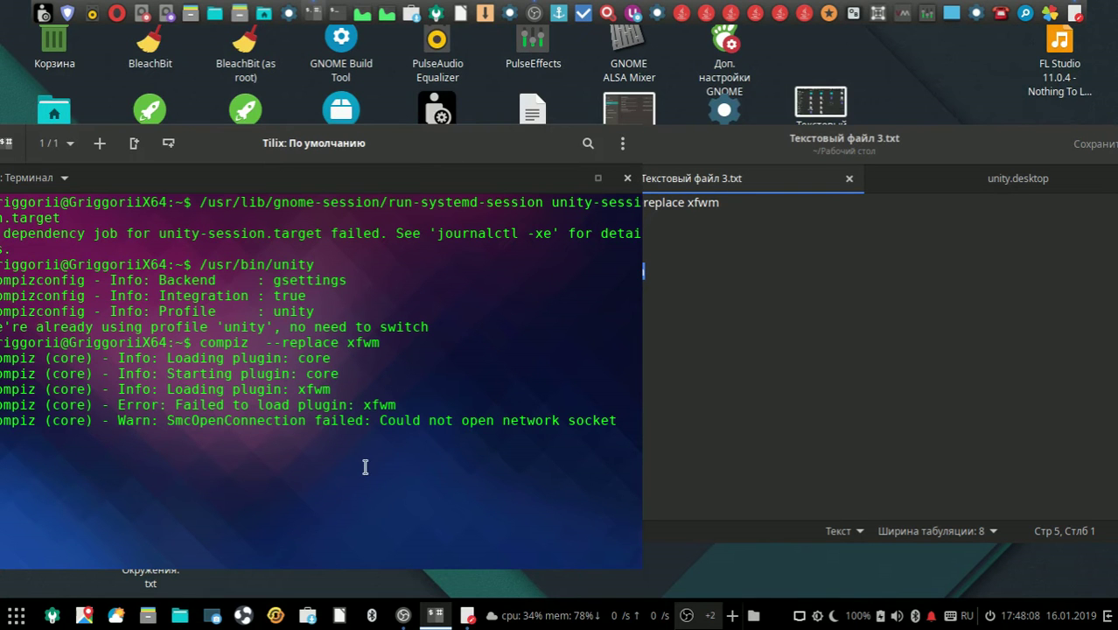
pyautogui.click(627, 179)
pyautogui.click(432, 181)
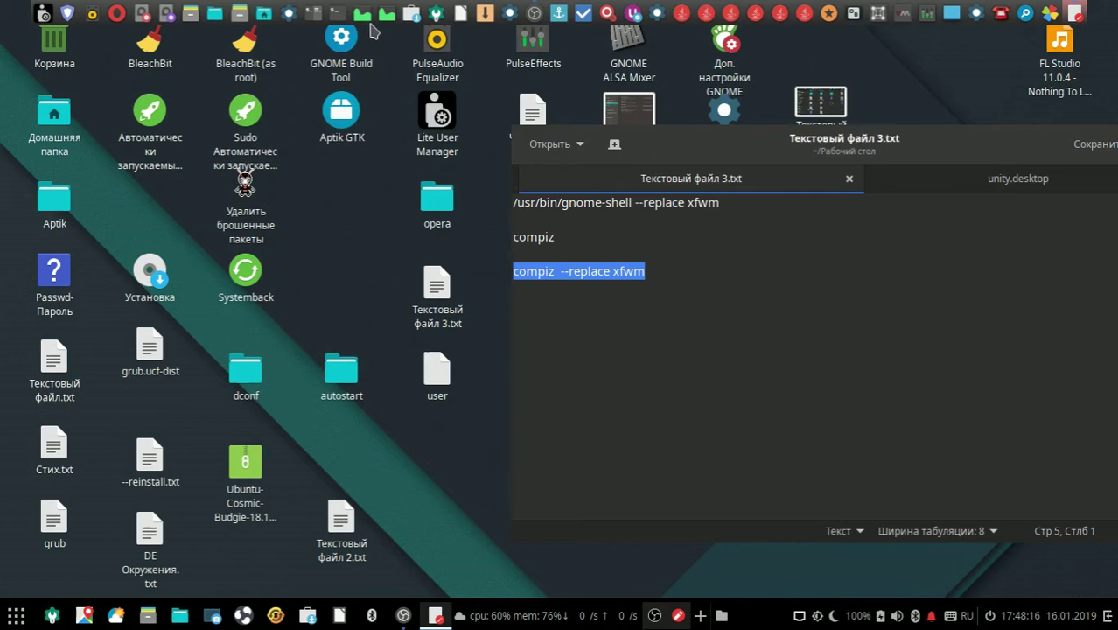
# Open the other terminal application, then close both the gedit window and that terminal window
pyautogui.click(342, 17)
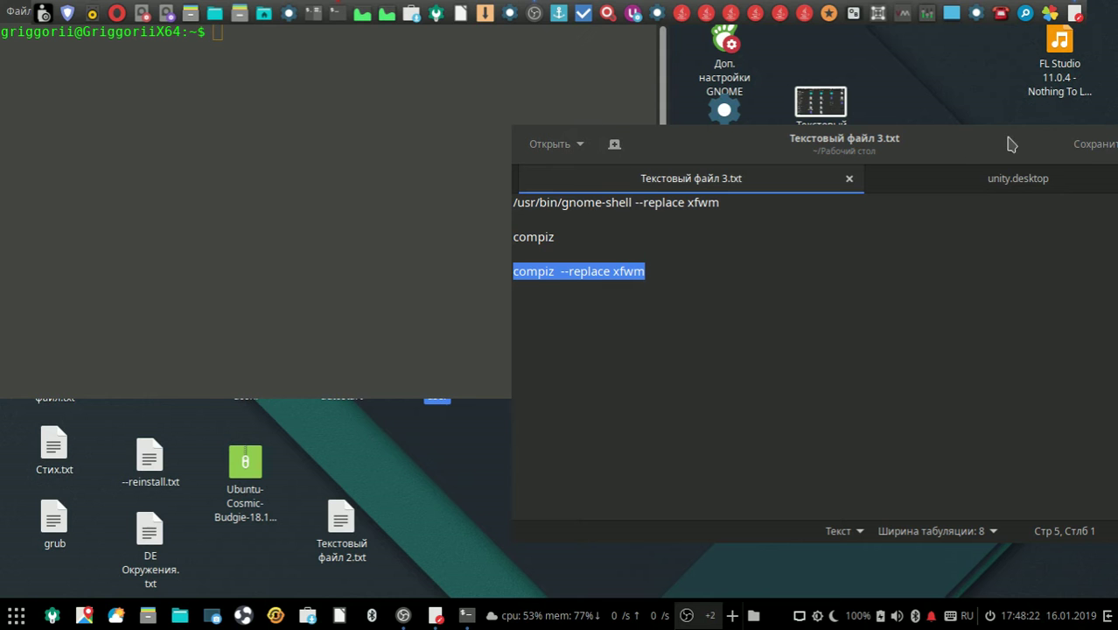
pyautogui.rightClick(962, 147)
pyautogui.click(995, 310)
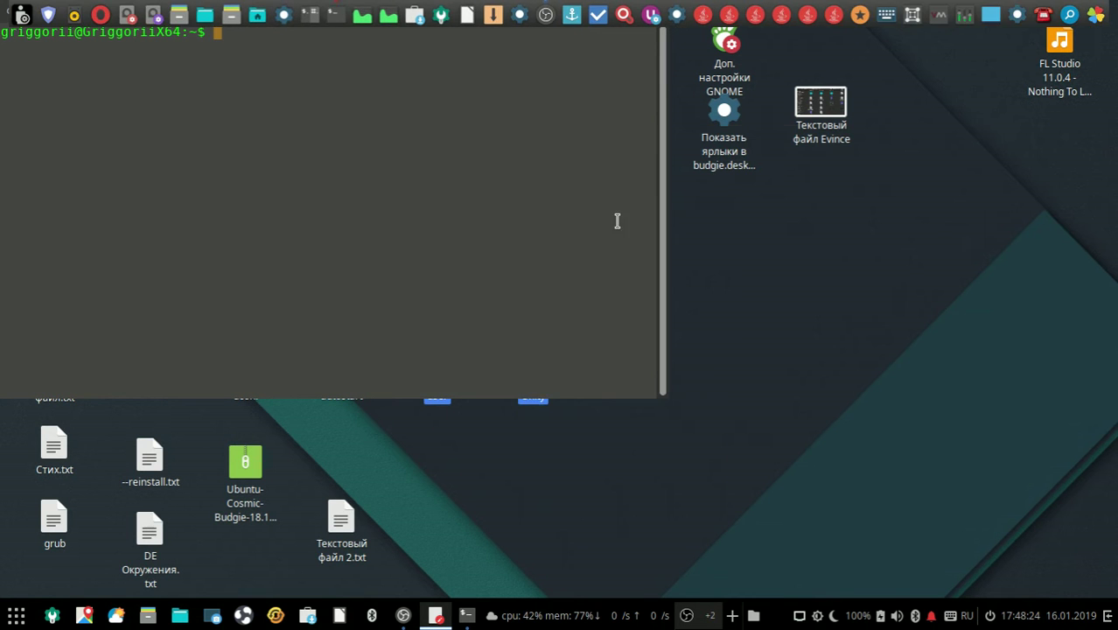
pyautogui.rightClick(531, 198)
pyautogui.click(328, 149)
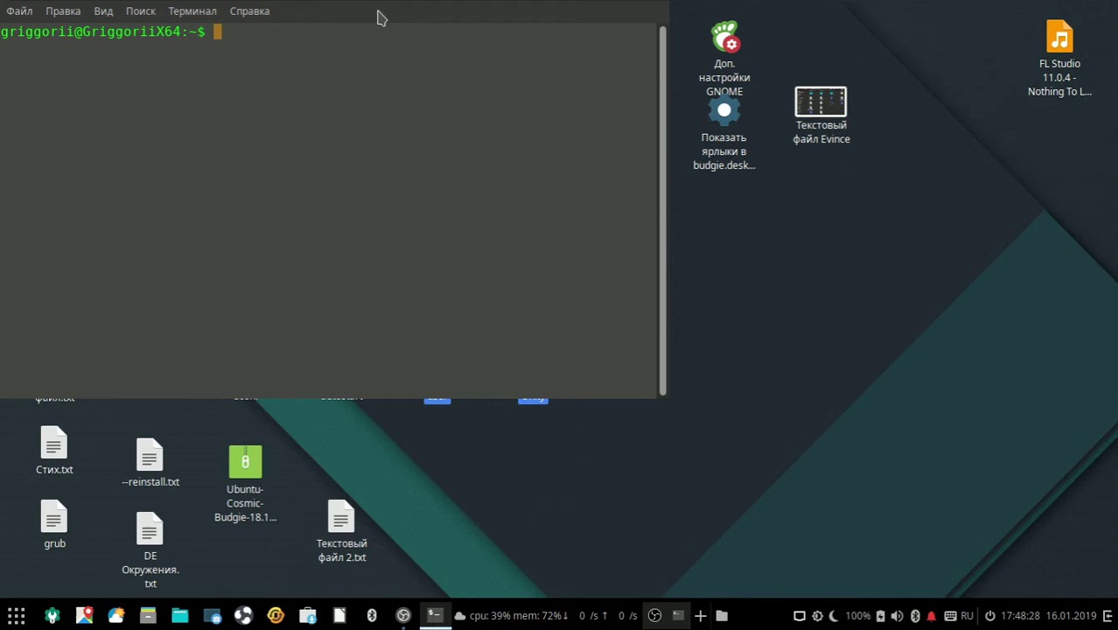
pyautogui.click(19, 11)
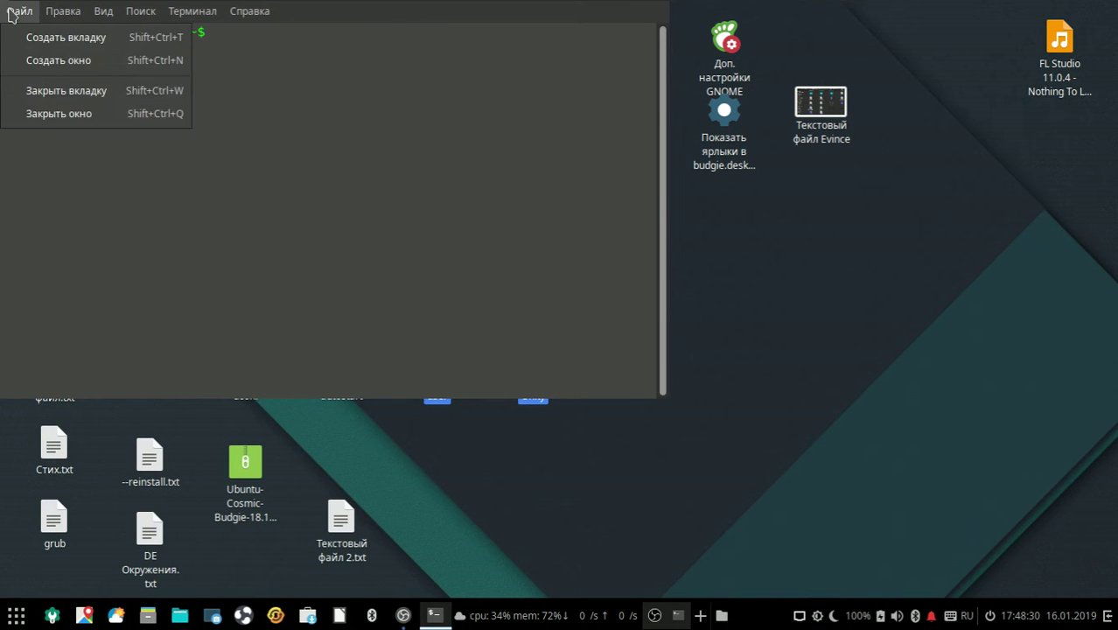
pyautogui.click(88, 112)
# Launch the Cinnamon session from its desktop shortcut
pyautogui.click(535, 372)
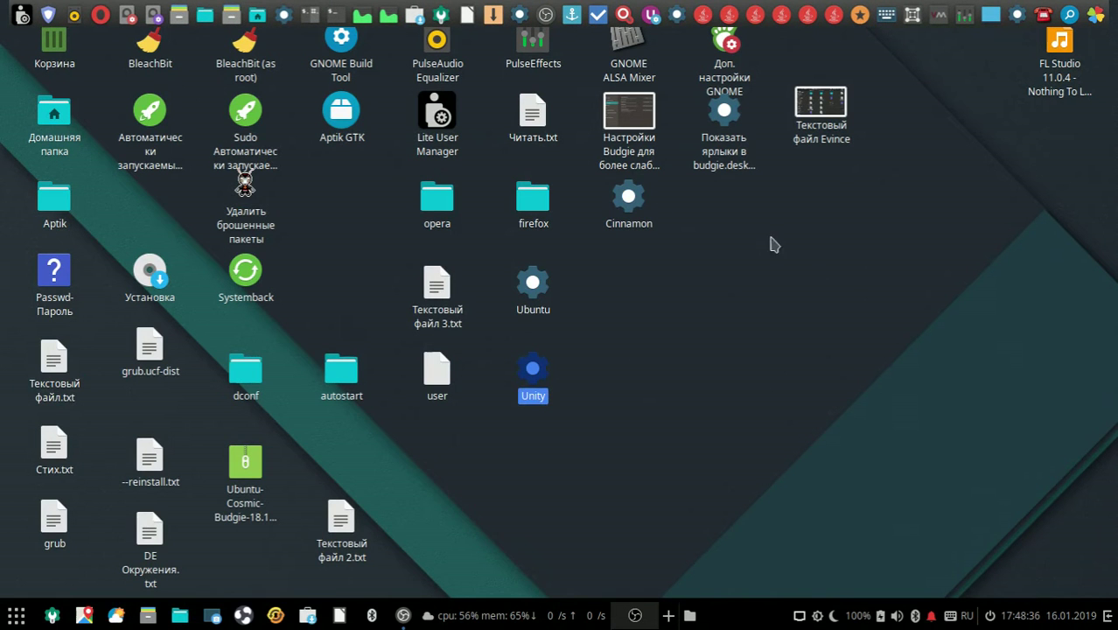
pyautogui.rightClick(631, 210)
pyautogui.click(688, 228)
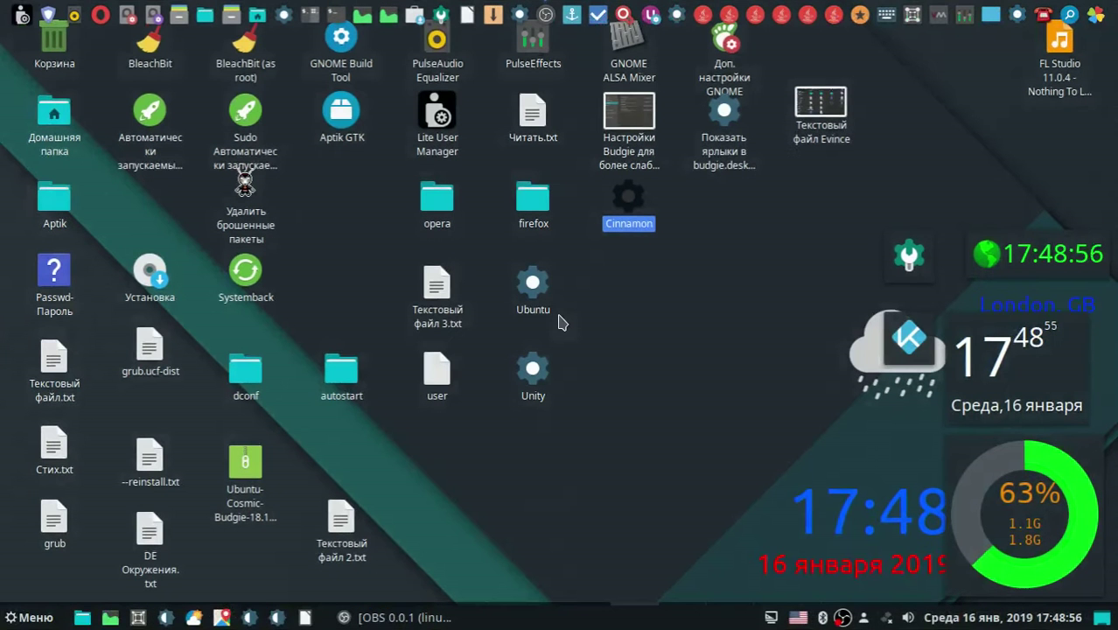
# Check the calendar on the Cinnamon panel's clock and dismiss it
pyautogui.click(634, 379)
pyautogui.click(1002, 617)
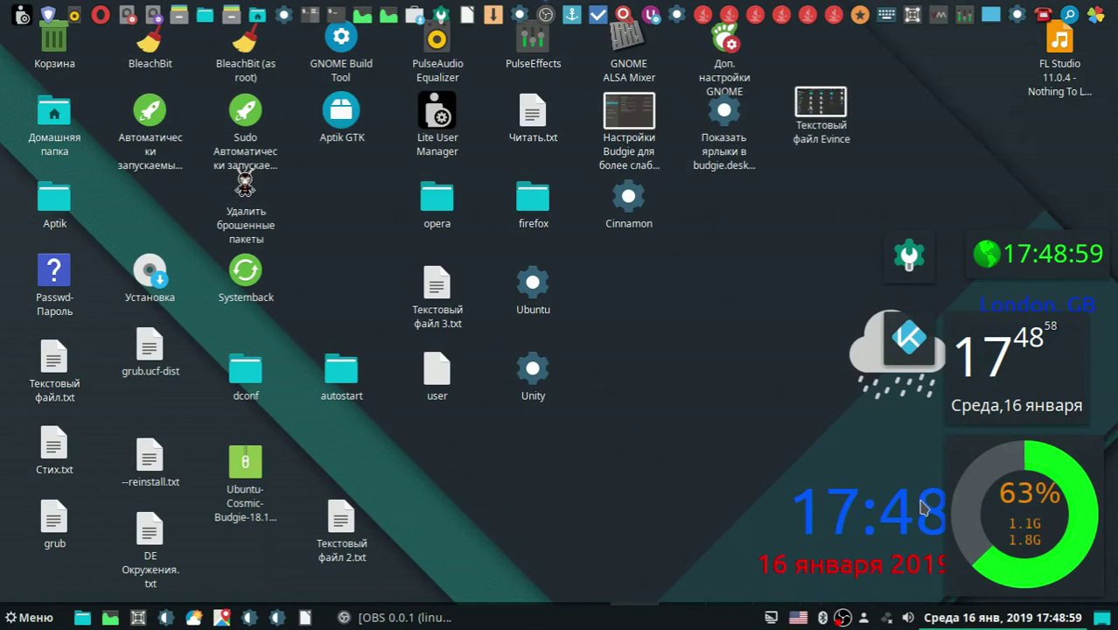
pyautogui.press('Escape')
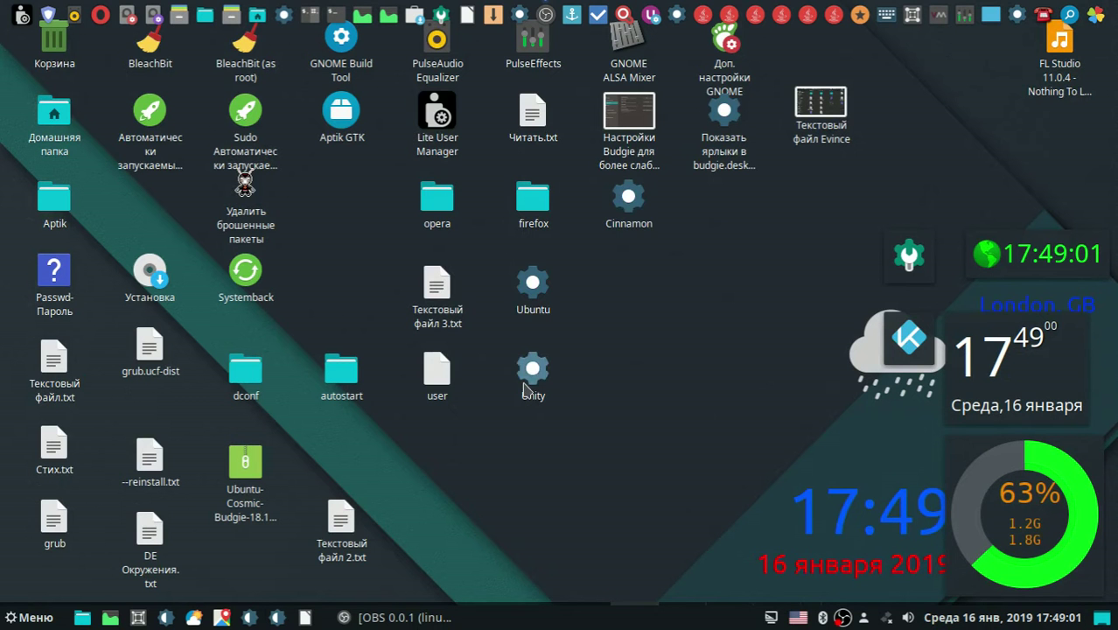
pyautogui.rightClick(630, 201)
pyautogui.press('Escape')
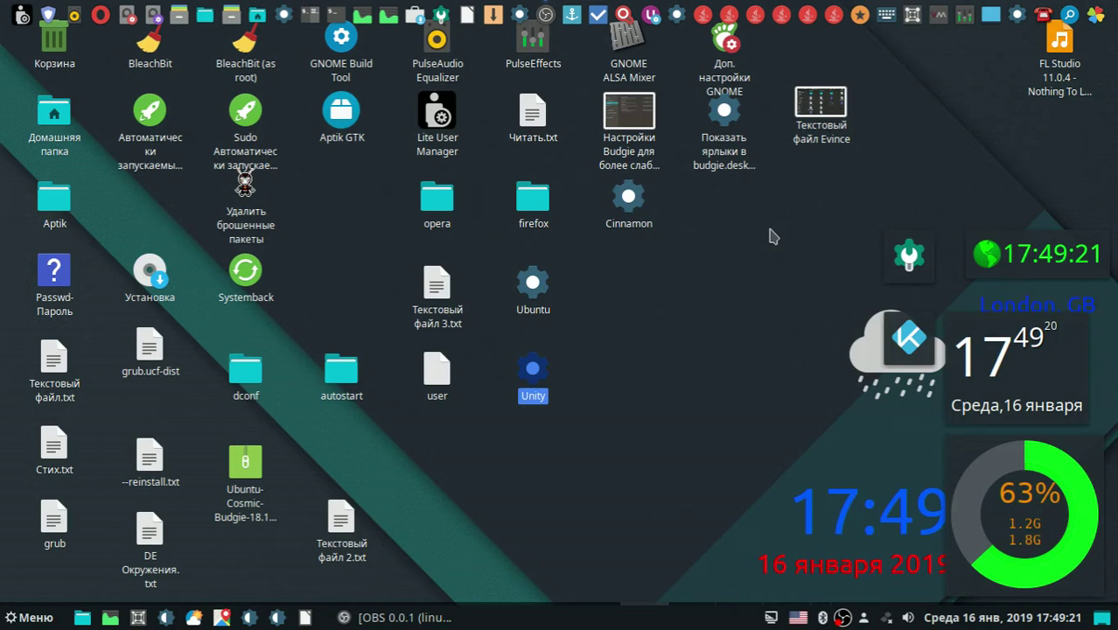
pyautogui.rightClick(549, 386)
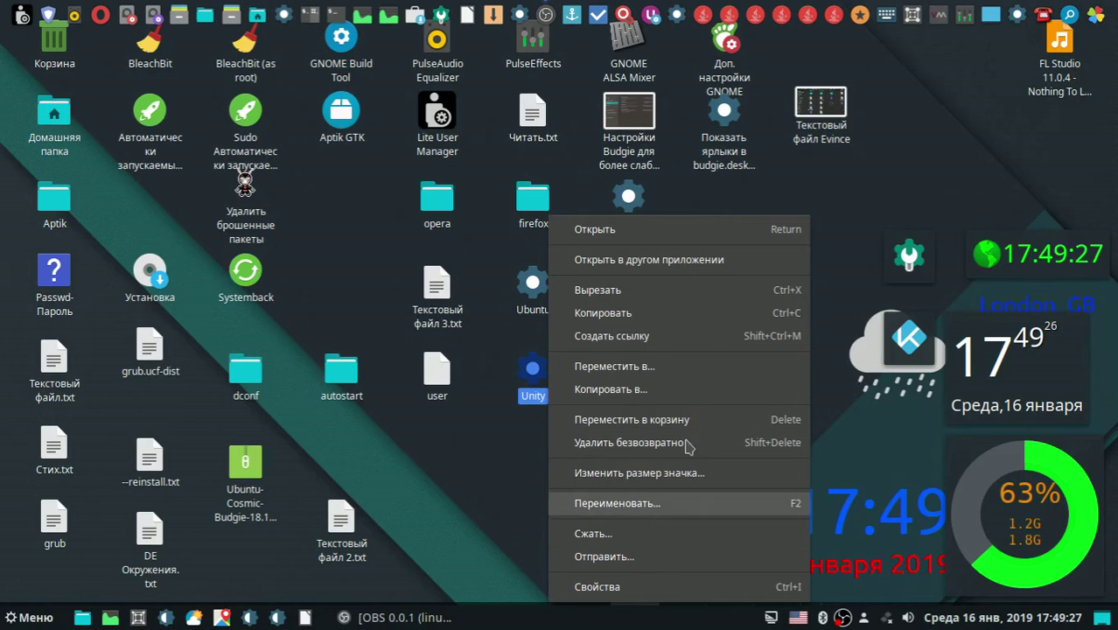
pyautogui.click(490, 341)
# Open Текстовый файл 3.txt and the Unity desktop launcher as text in the same gedit window
pyautogui.rightClick(438, 300)
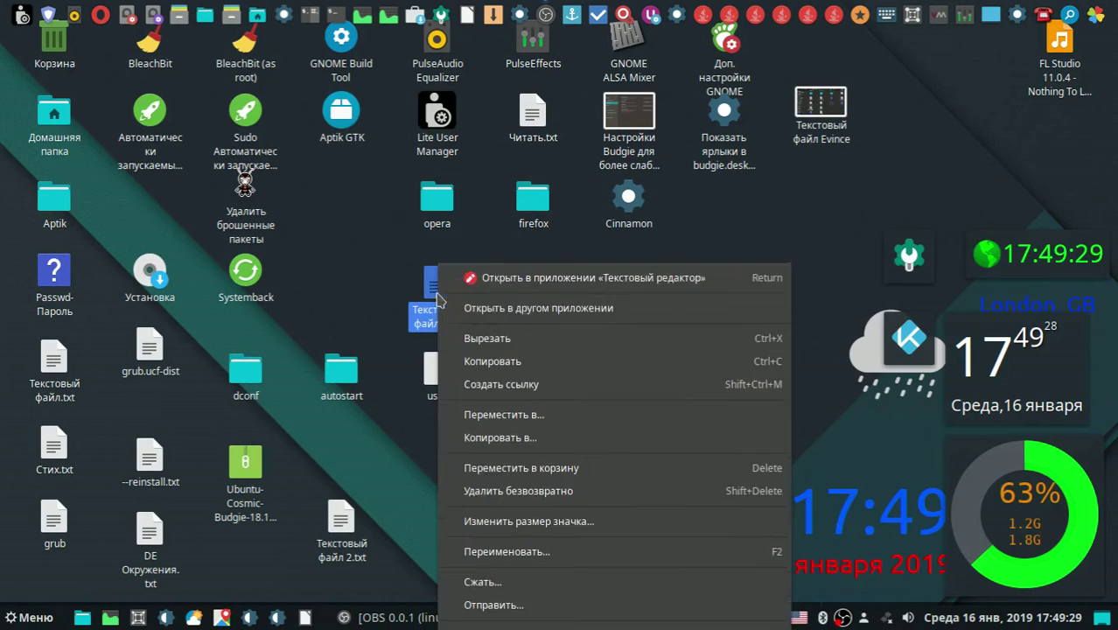
pyautogui.click(455, 258)
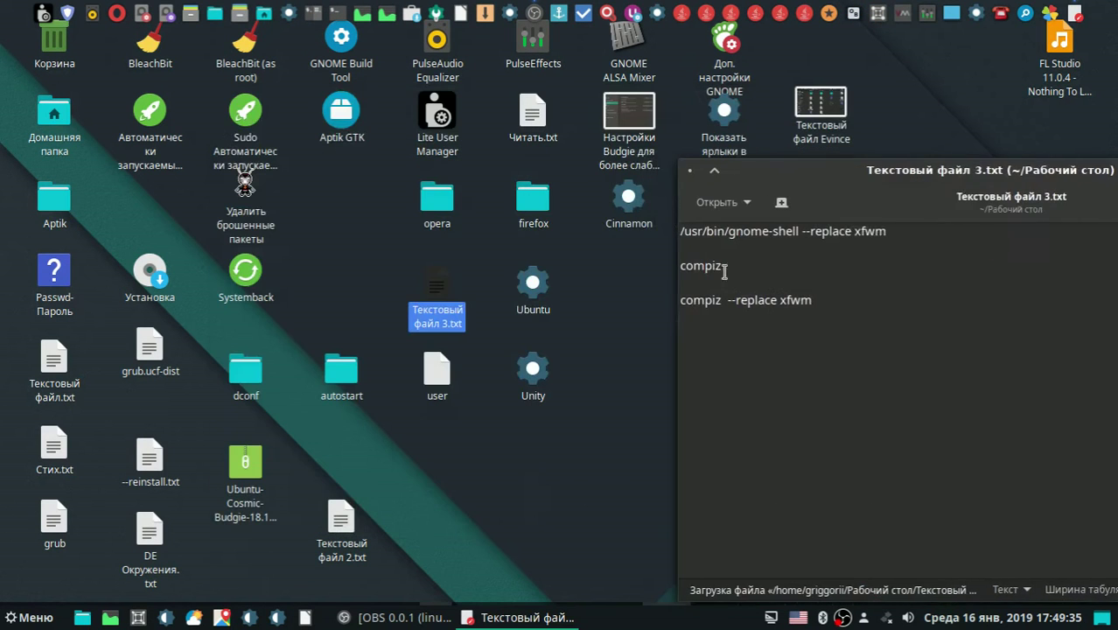
pyautogui.rightClick(537, 376)
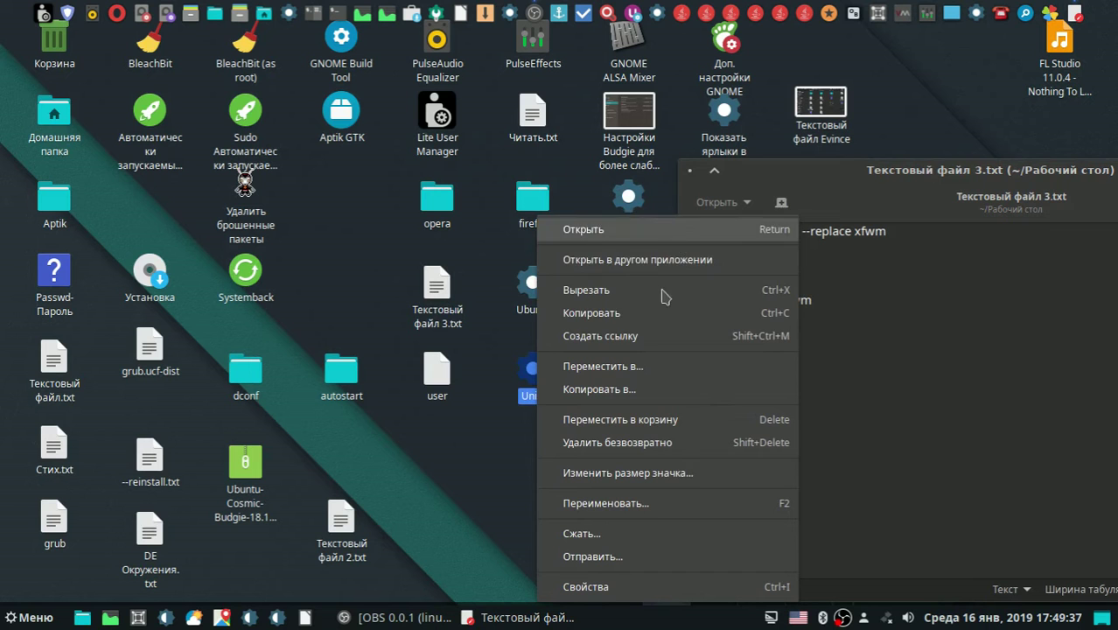
pyautogui.click(785, 344)
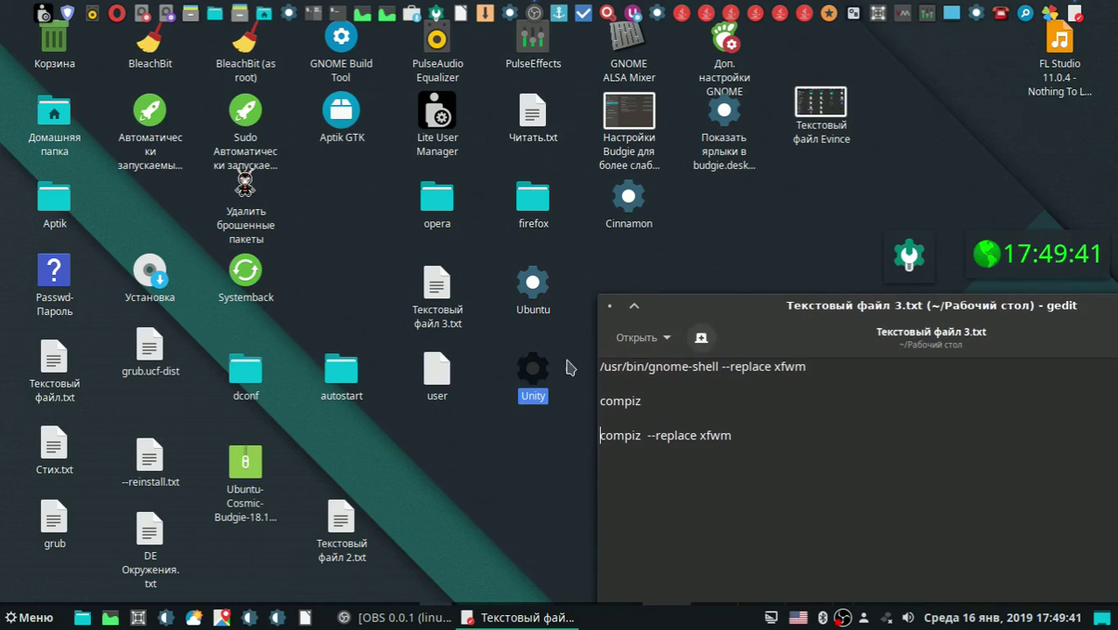
pyautogui.moveTo(736, 402); pyautogui.dragTo(993, 436)
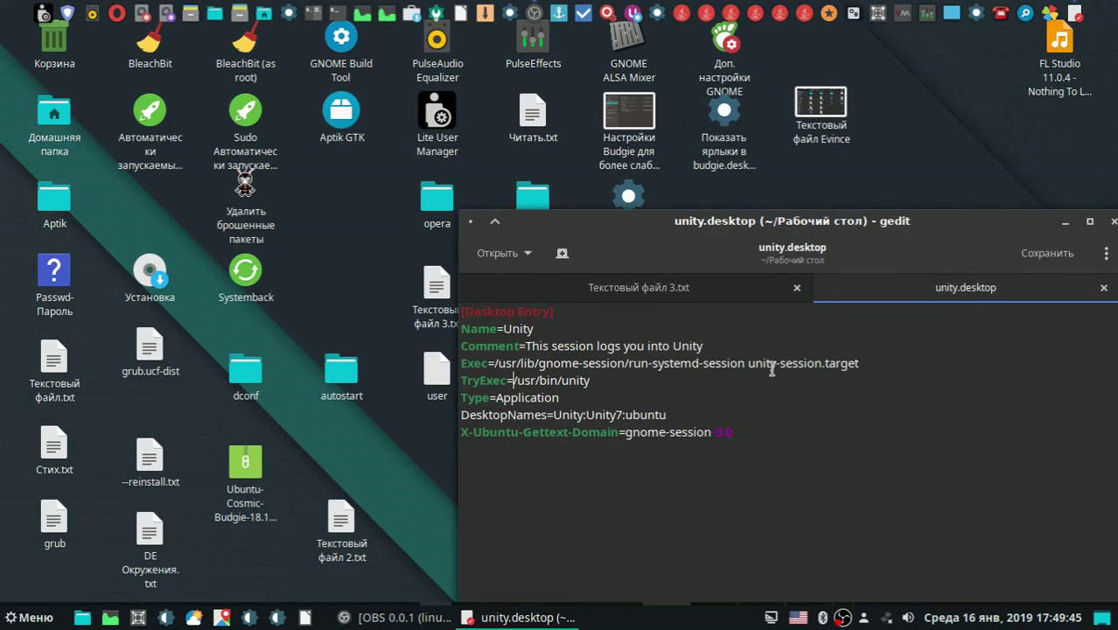
# Copy /usr/bin/unity from the TryExec line of unity.desktop onto a new line at the end of Текстовый файл 3.txt
pyautogui.moveTo(623, 379); pyautogui.dragTo(520, 380)
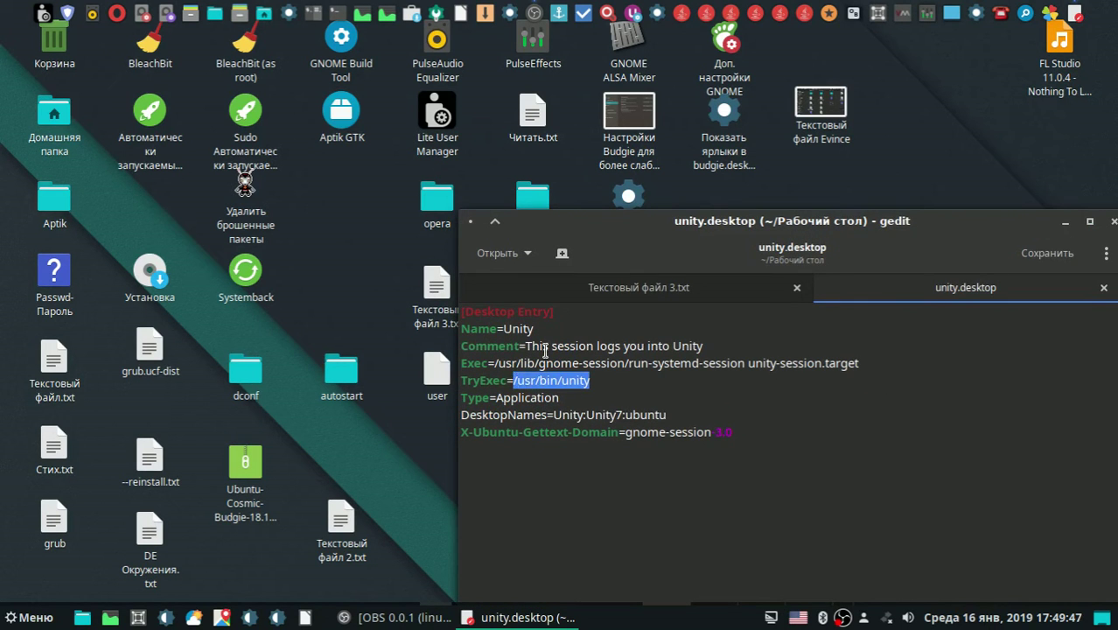
pyautogui.click(564, 292)
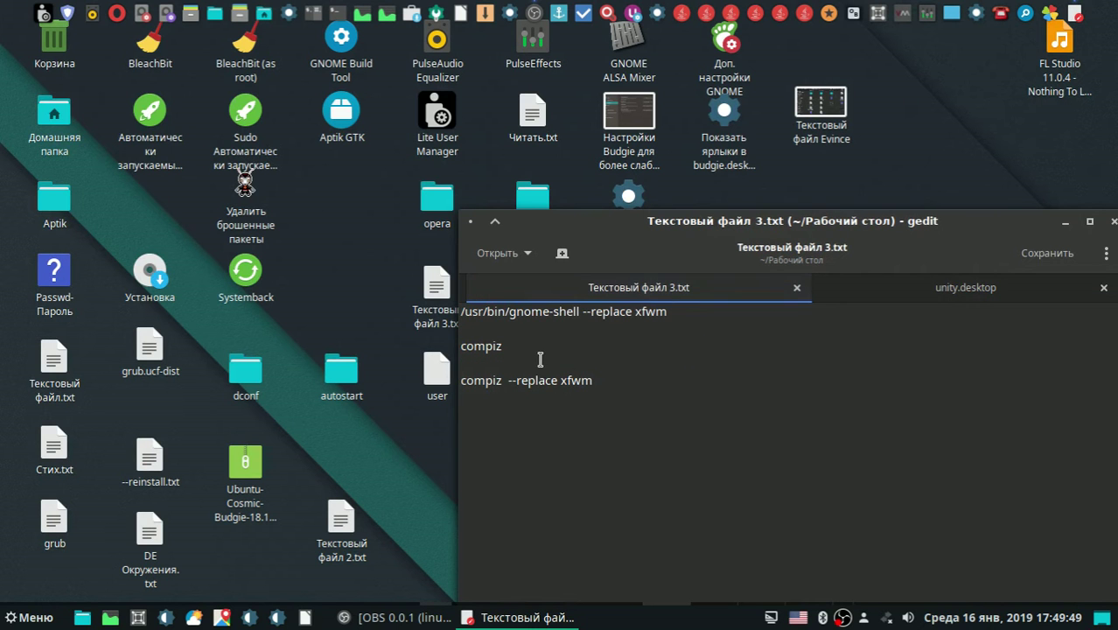
pyautogui.hotkey('ctrl', 'alt', 'pagedown')
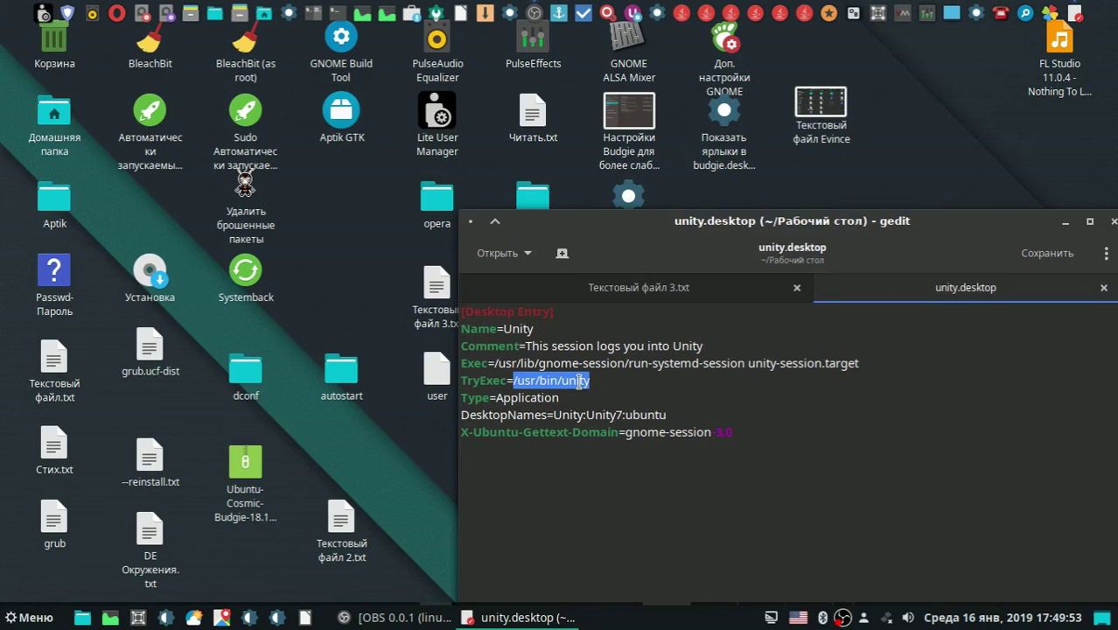
pyautogui.rightClick(580, 382)
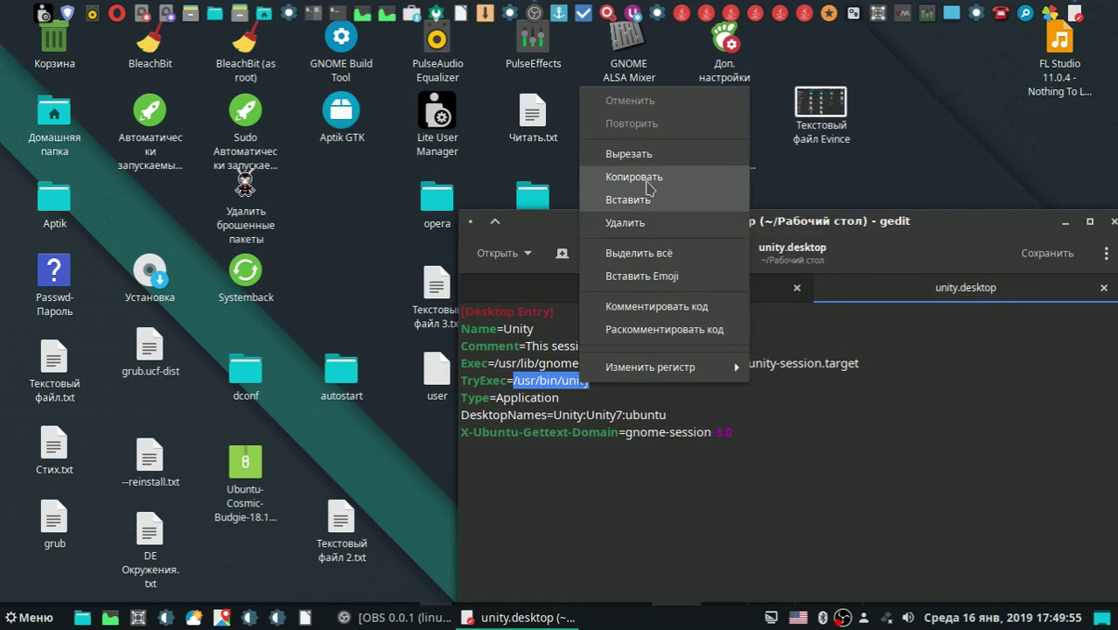
pyautogui.click(604, 179)
pyautogui.click(617, 282)
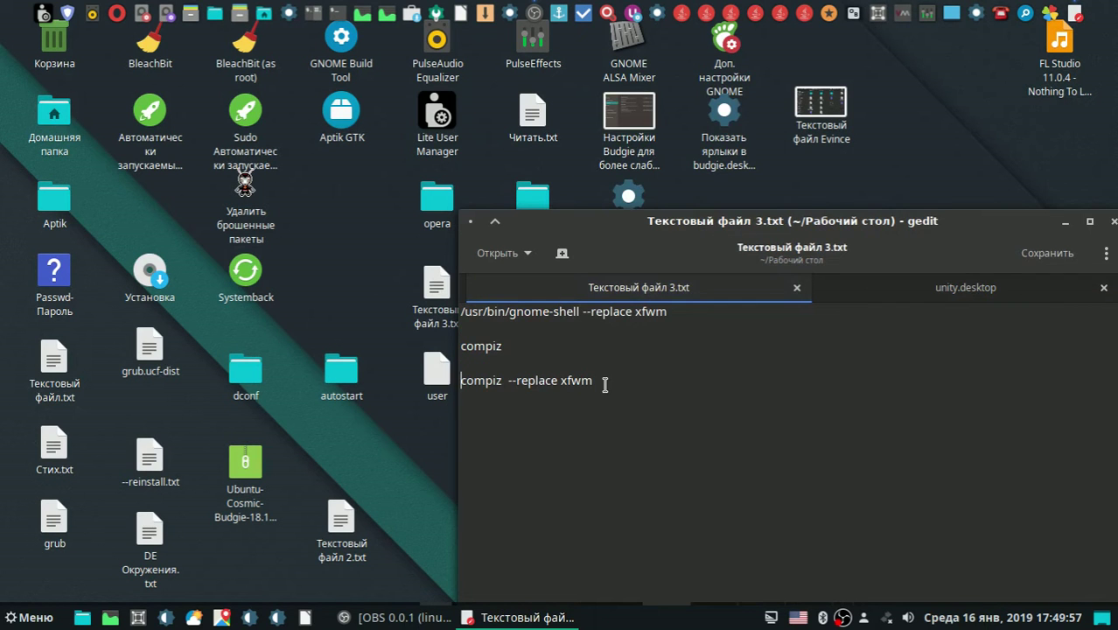
pyautogui.press('Return')
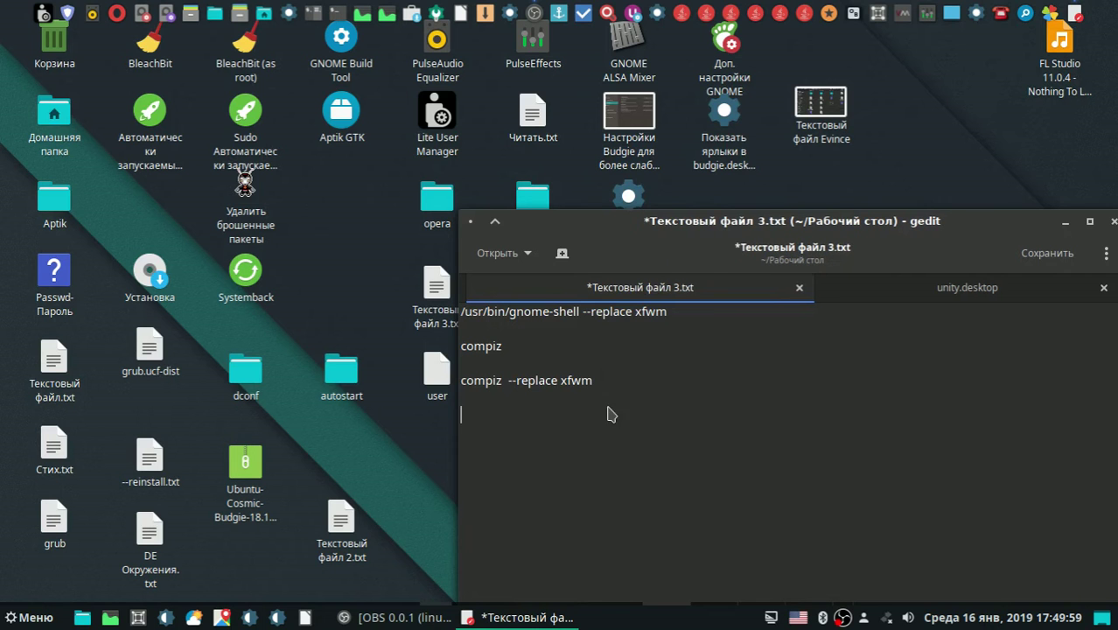
pyautogui.rightClick(611, 415)
pyautogui.click(710, 226)
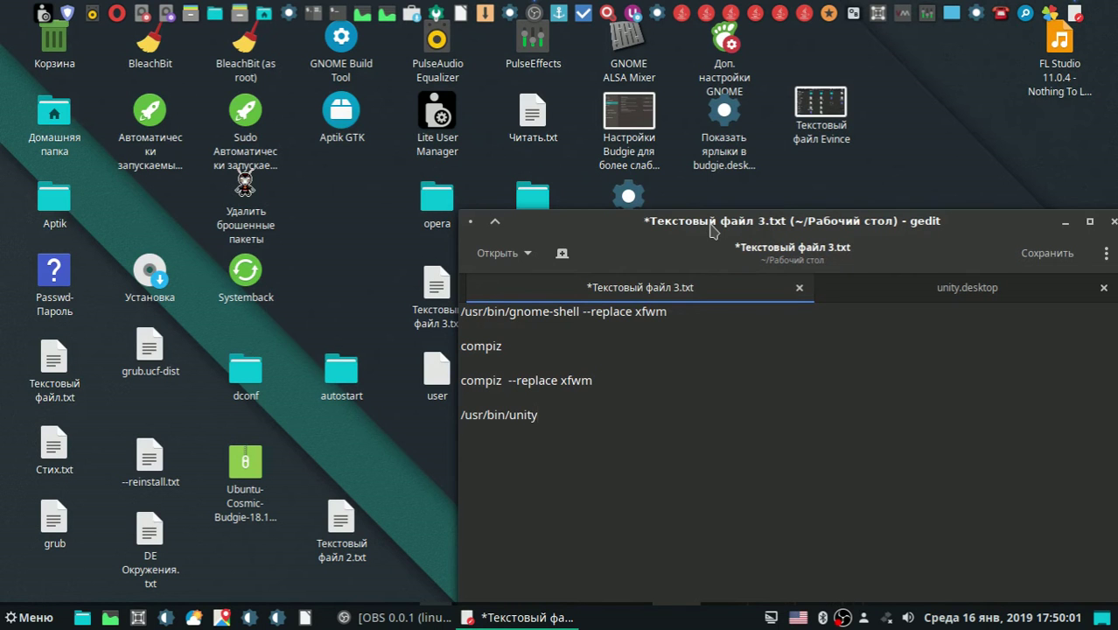
# Copy "--replace xfwm" from the compiz line and append it to the /usr/bin/unity line
pyautogui.moveTo(599, 377); pyautogui.dragTo(503, 380)
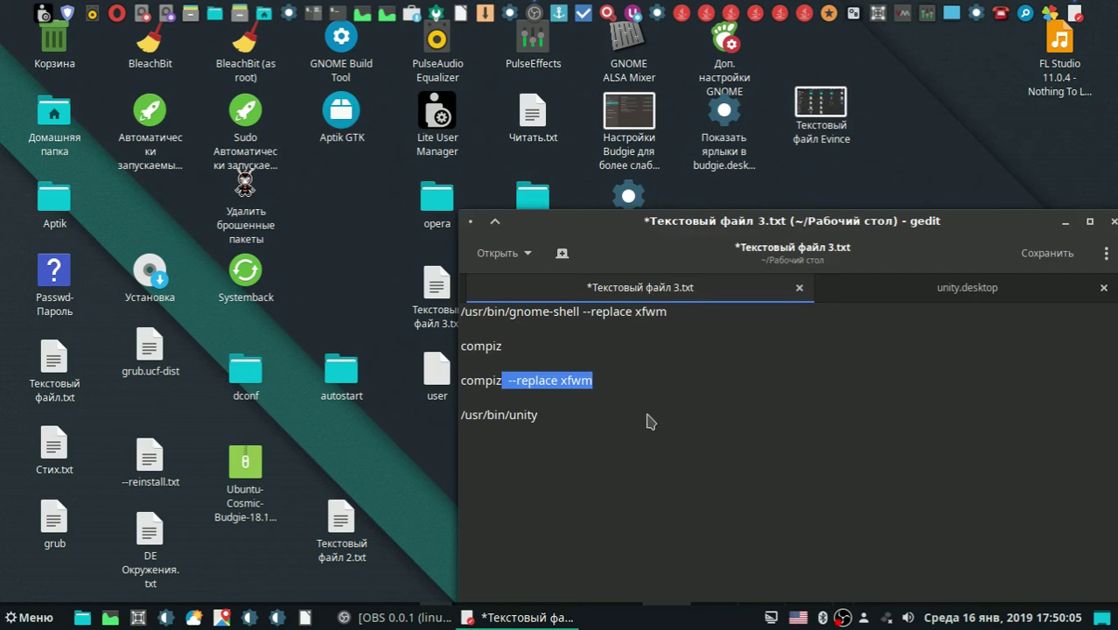
pyautogui.rightClick(620, 427)
pyautogui.click(724, 178)
pyautogui.click(594, 417)
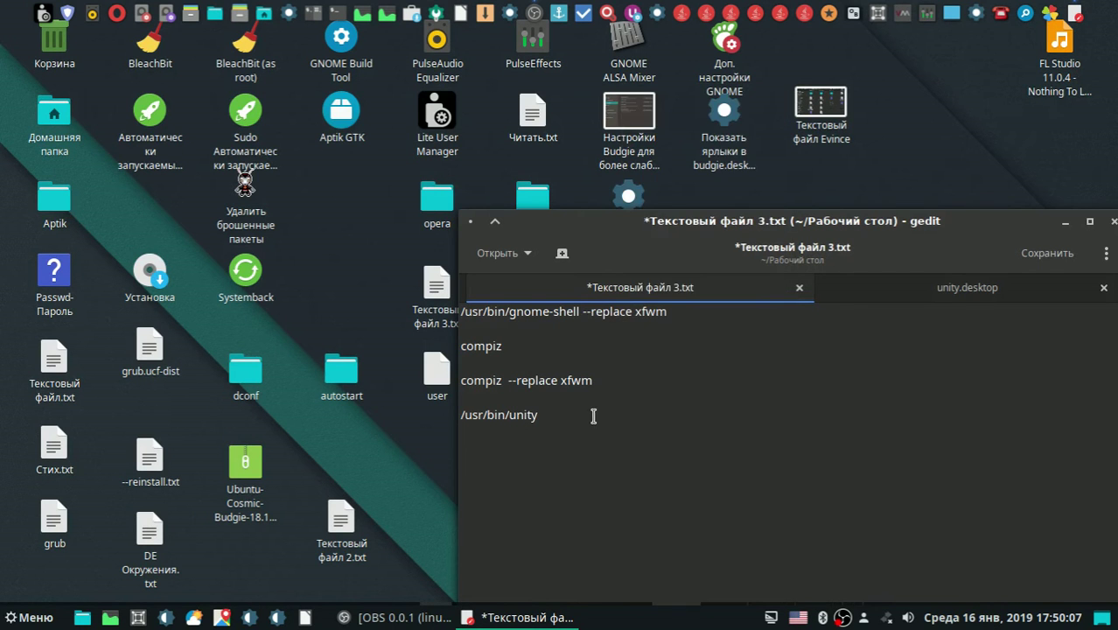
pyautogui.rightClick(595, 427)
pyautogui.click(709, 232)
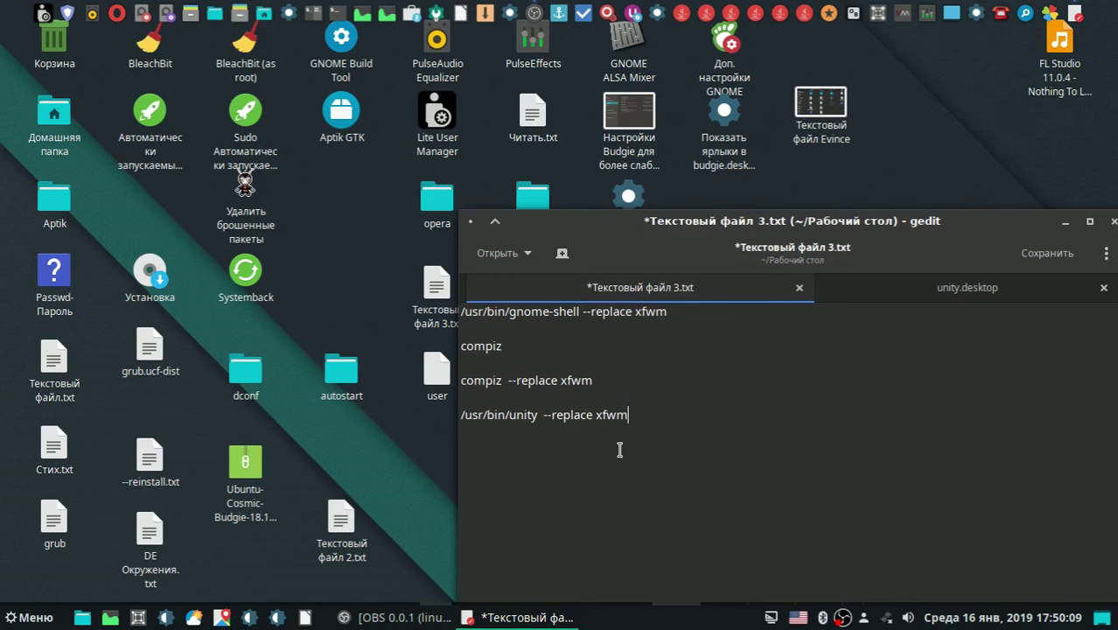
# Copy the full "/usr/bin/unity --replace xfwm" line and save Текстовый файл 3.txt
pyautogui.moveTo(626, 414); pyautogui.dragTo(439, 418)
pyautogui.rightClick(508, 418)
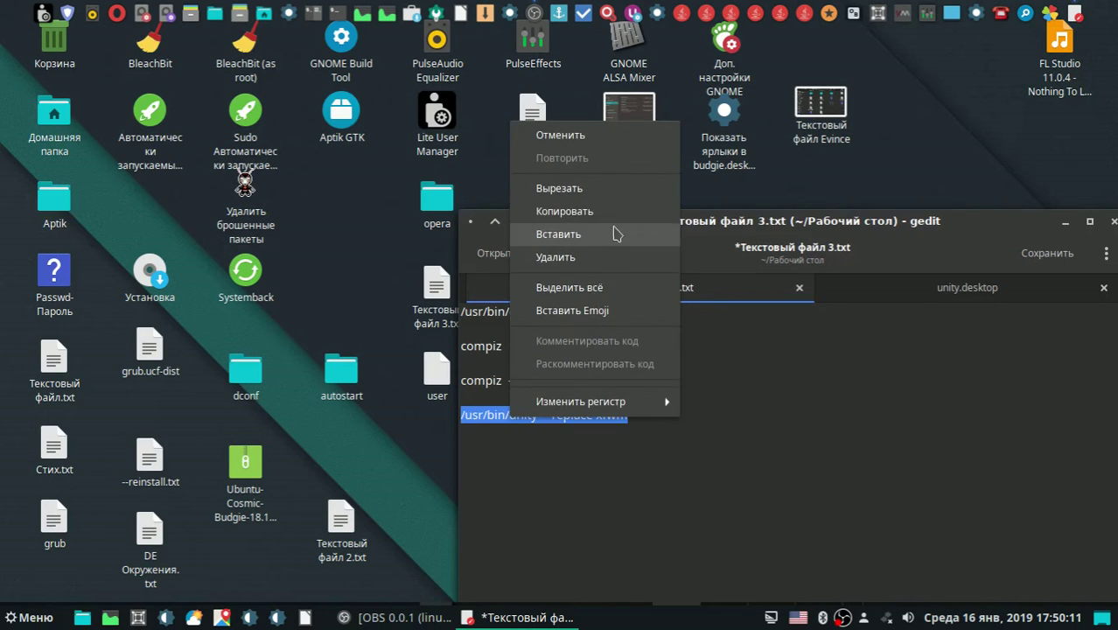
pyautogui.click(551, 210)
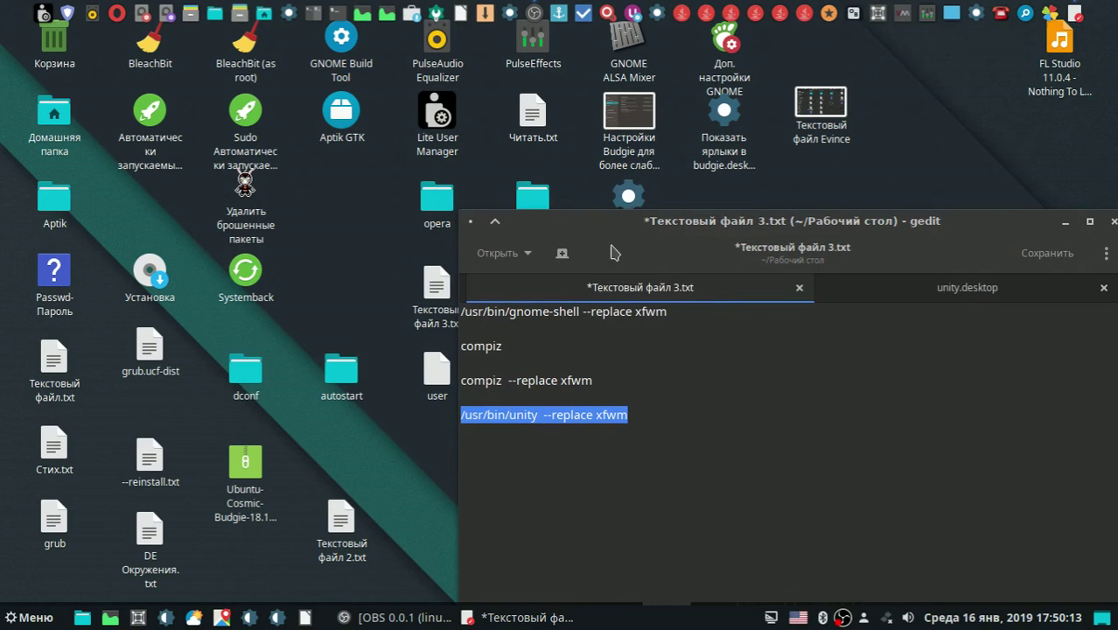
pyautogui.click(1047, 252)
# Open a terminal and run the copied command "/usr/bin/unity --replace xfwm"
pyautogui.hotkey('ctrl', 'alt', 't')
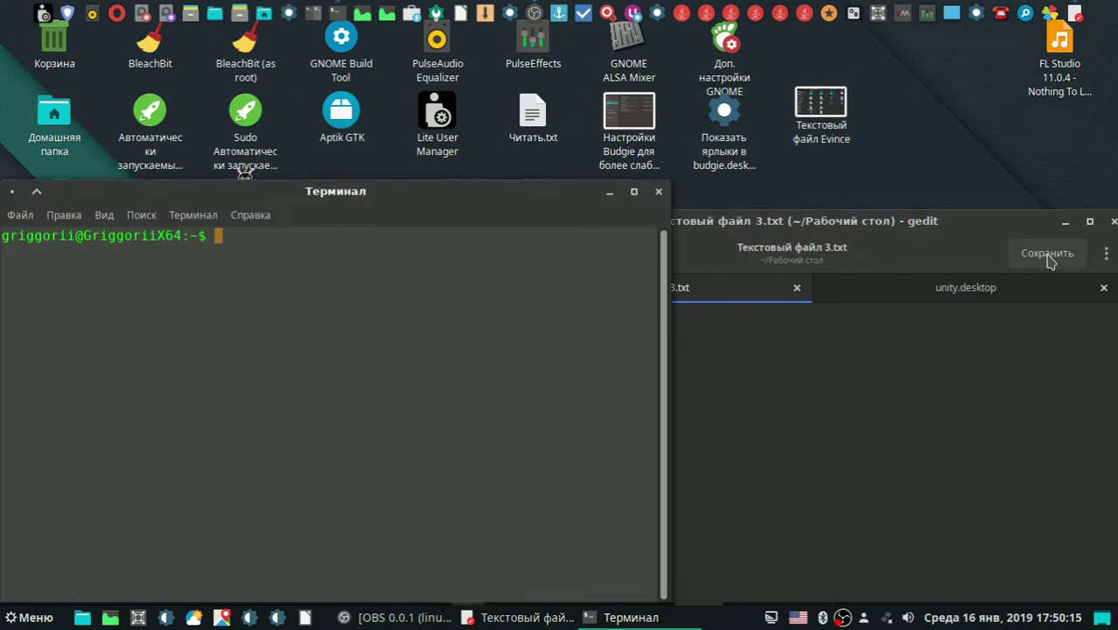
pyautogui.rightClick(569, 273)
pyautogui.click(630, 343)
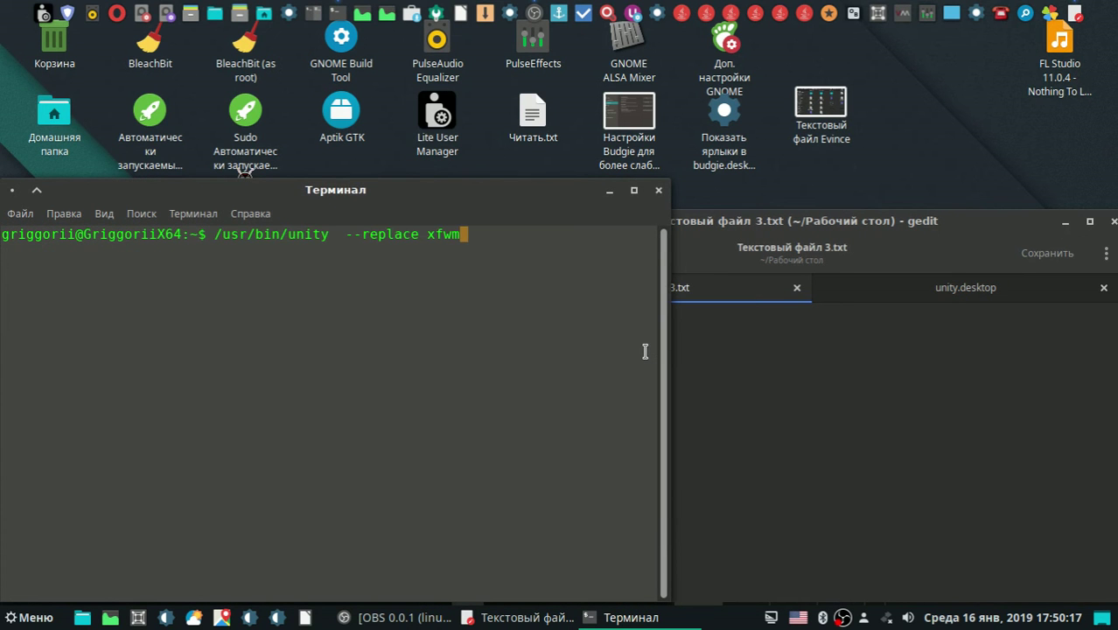
pyautogui.press('Return')
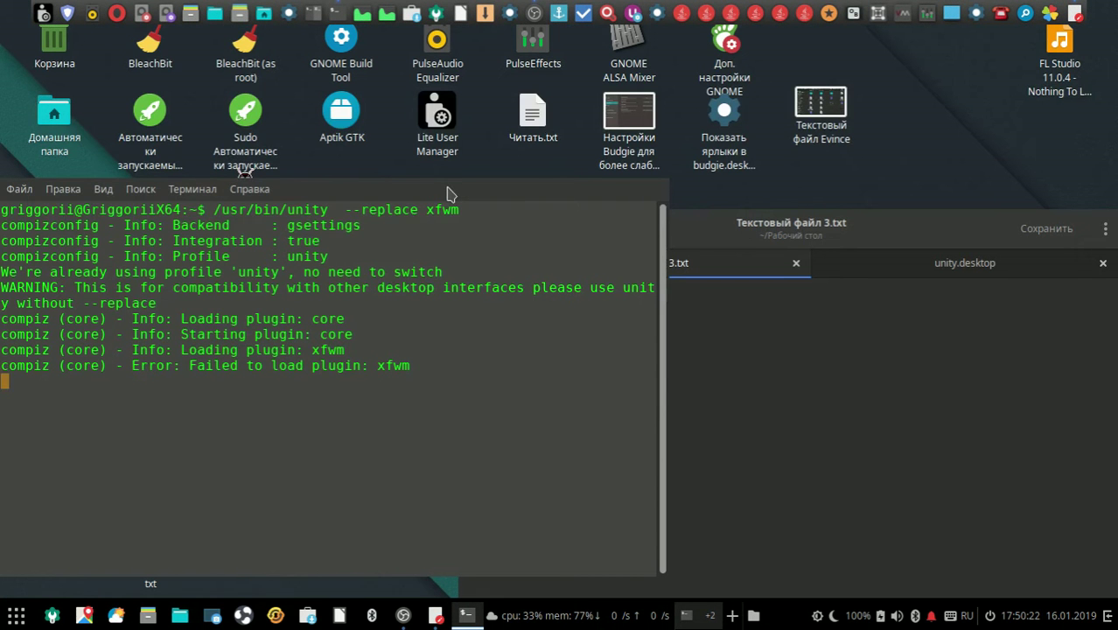
# Copy the Exec command "/usr/lib/gnome-session/run-systemd-session unity-session.target" from unity.desktop in gedit
pyautogui.click(912, 232)
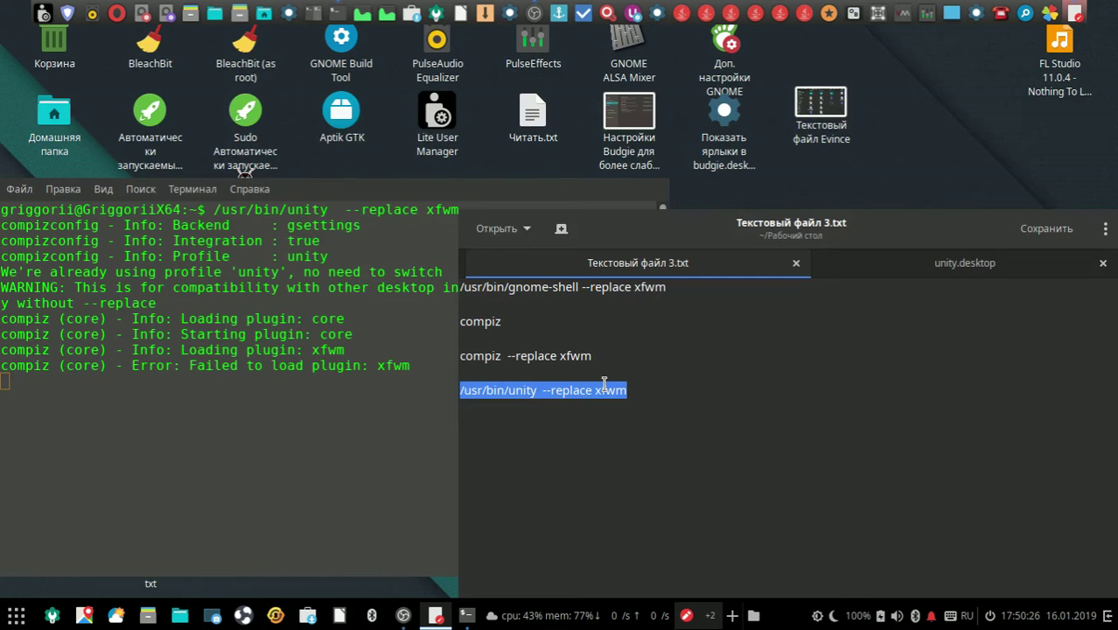
pyautogui.click(349, 367)
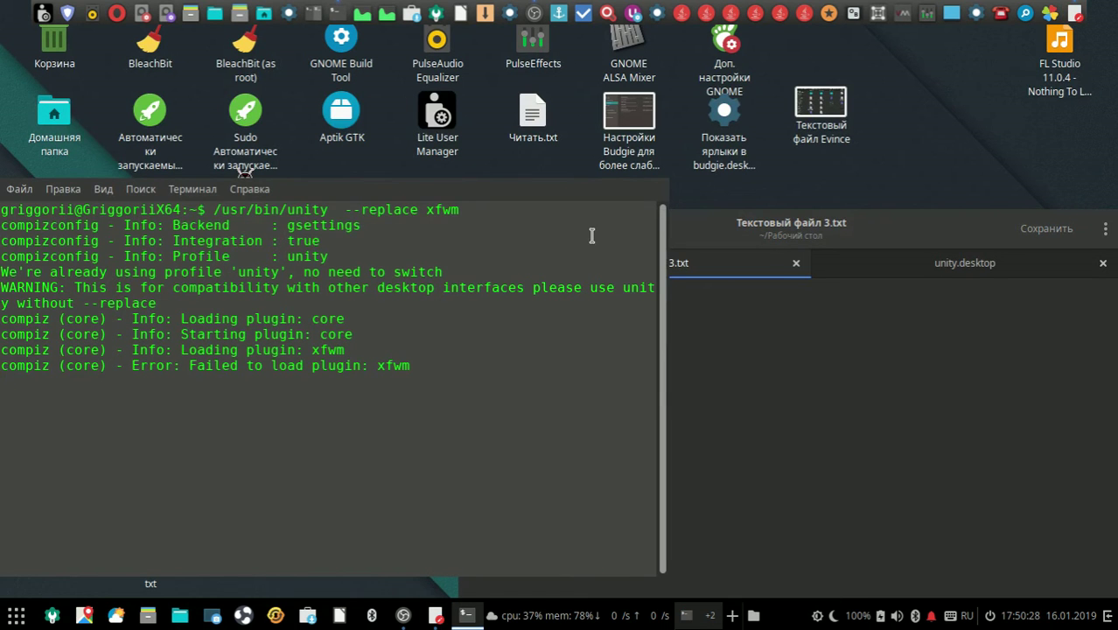
pyautogui.click(913, 227)
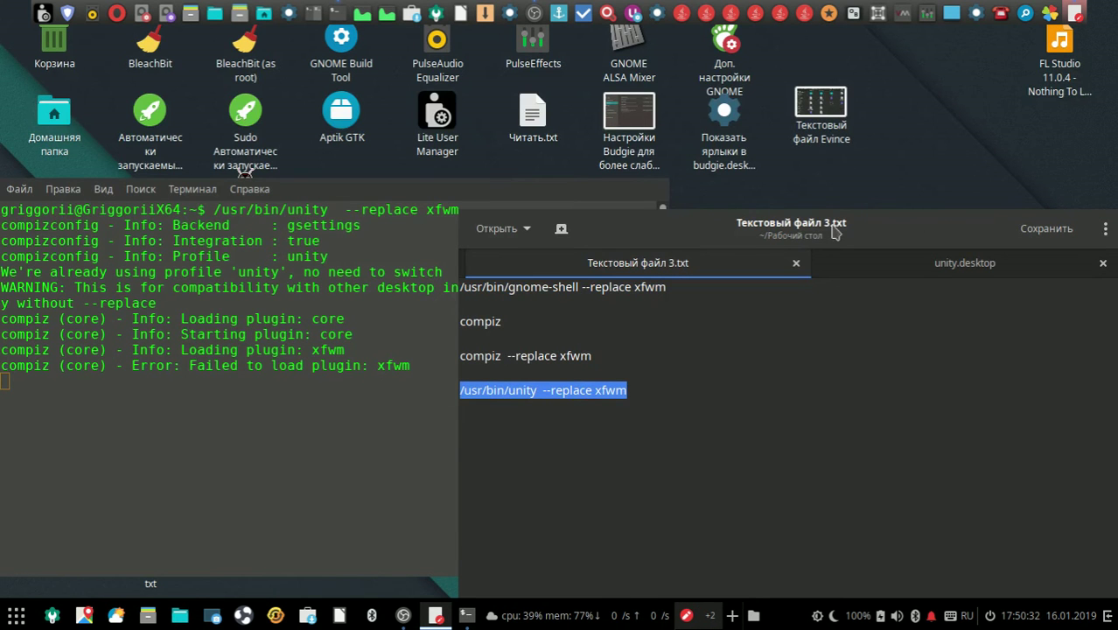
pyautogui.click(862, 262)
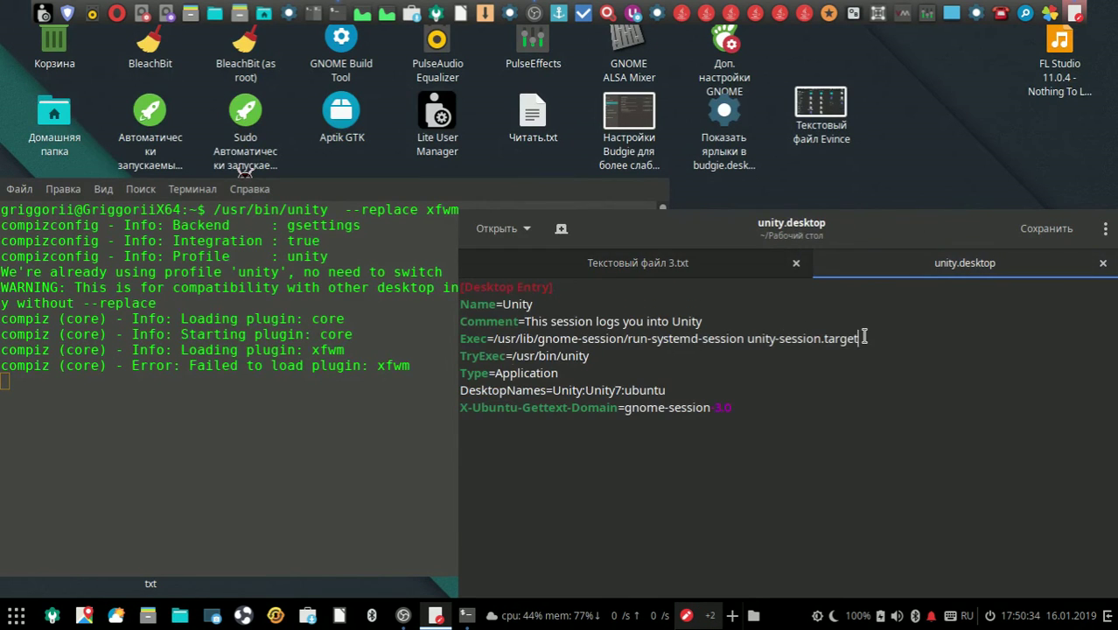
pyautogui.moveTo(864, 337); pyautogui.dragTo(492, 337)
pyautogui.rightClick(519, 335)
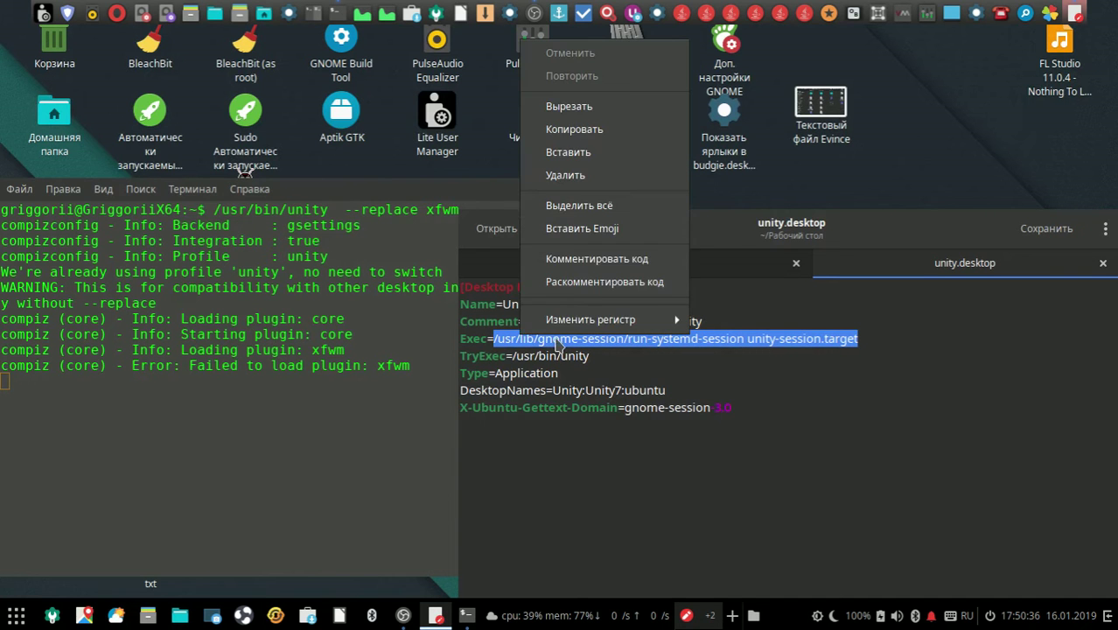
pyautogui.click(547, 127)
# Open a second terminal window and run "/usr/lib/gnome-session/run-systemd-session unity-session.target" in it
pyautogui.click(391, 402)
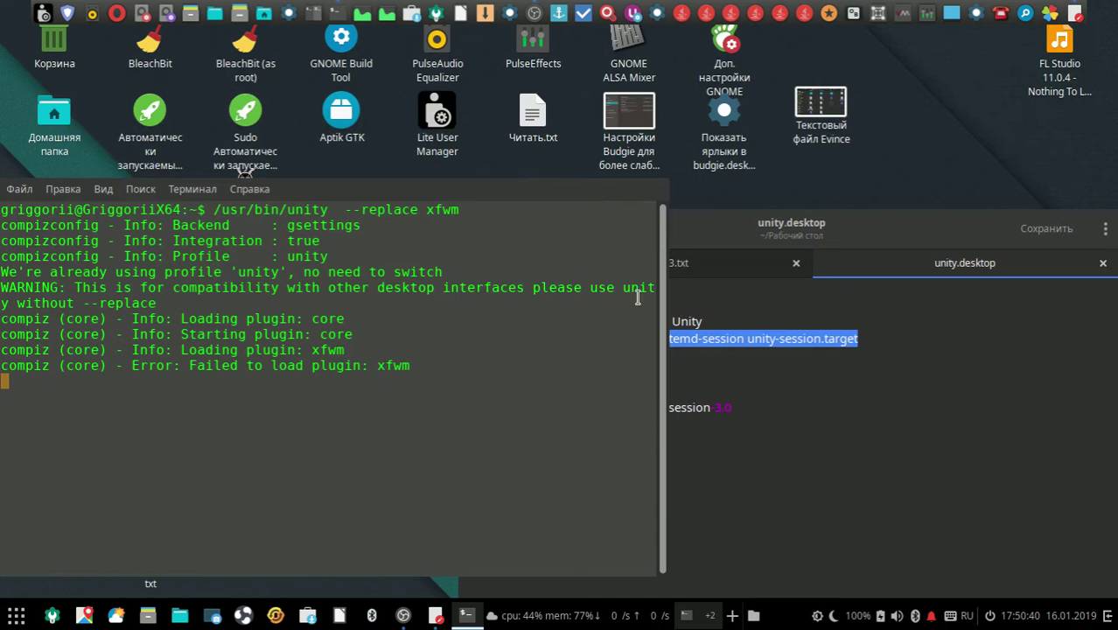
pyautogui.click(28, 194)
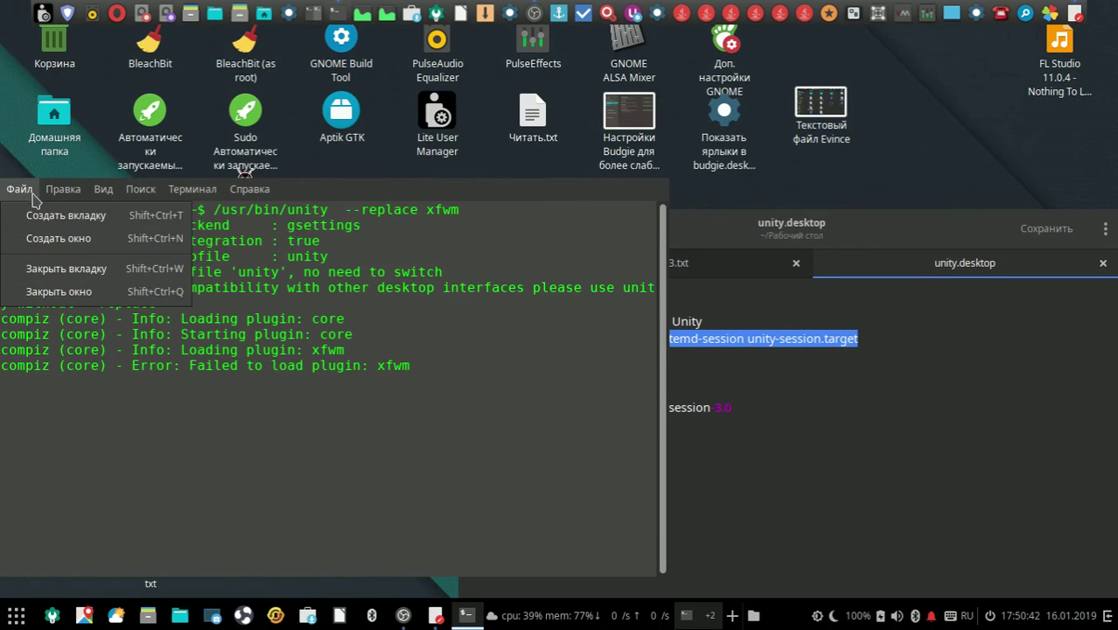
pyautogui.click(50, 238)
pyautogui.rightClick(389, 250)
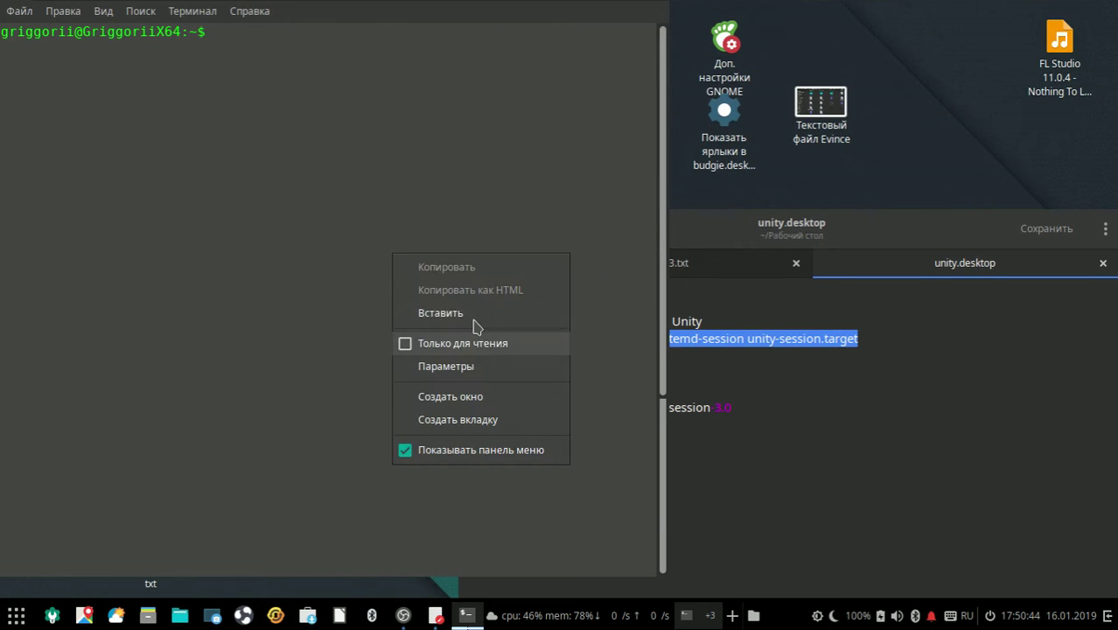
pyautogui.click(471, 310)
pyautogui.press('Return')
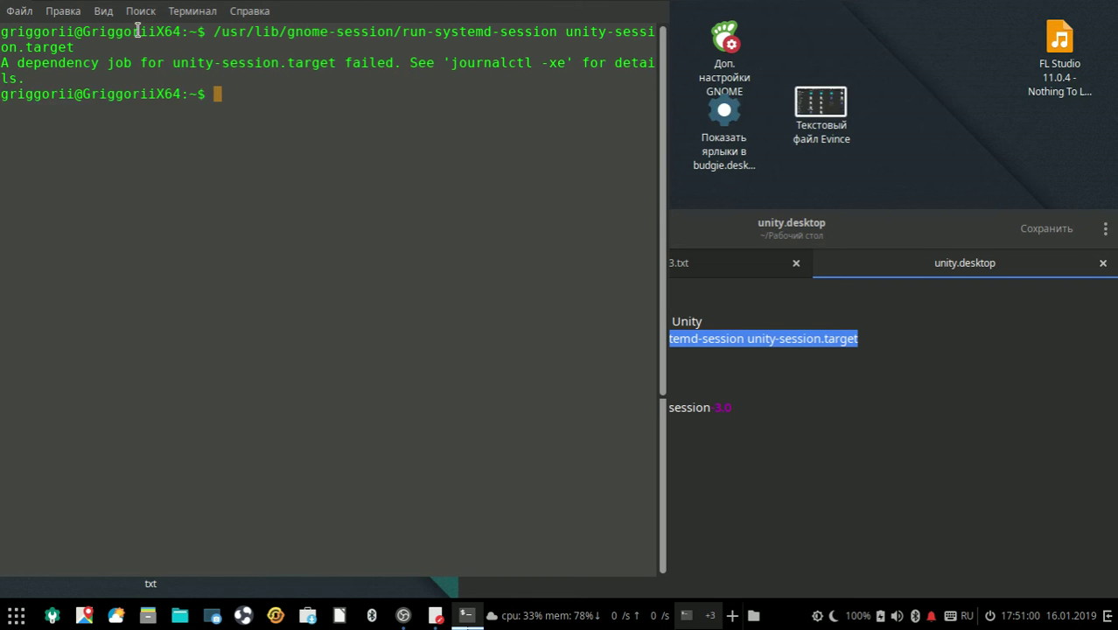
# Close the second terminal window, including its extra tab, and bring unity.desktop in gedit to the front
pyautogui.click(17, 12)
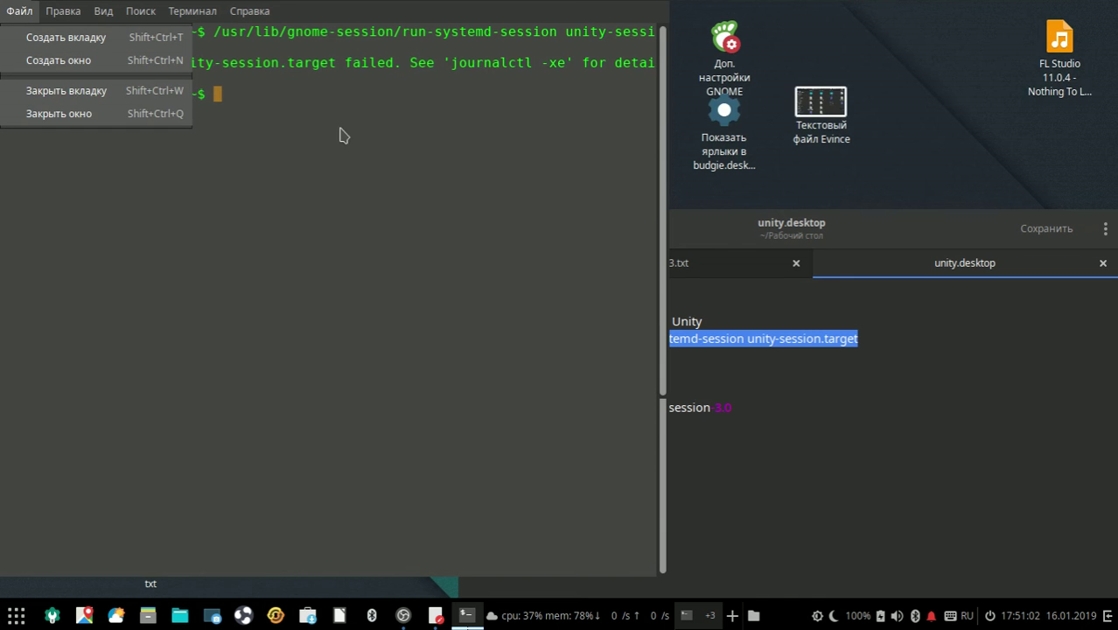
pyautogui.click(65, 36)
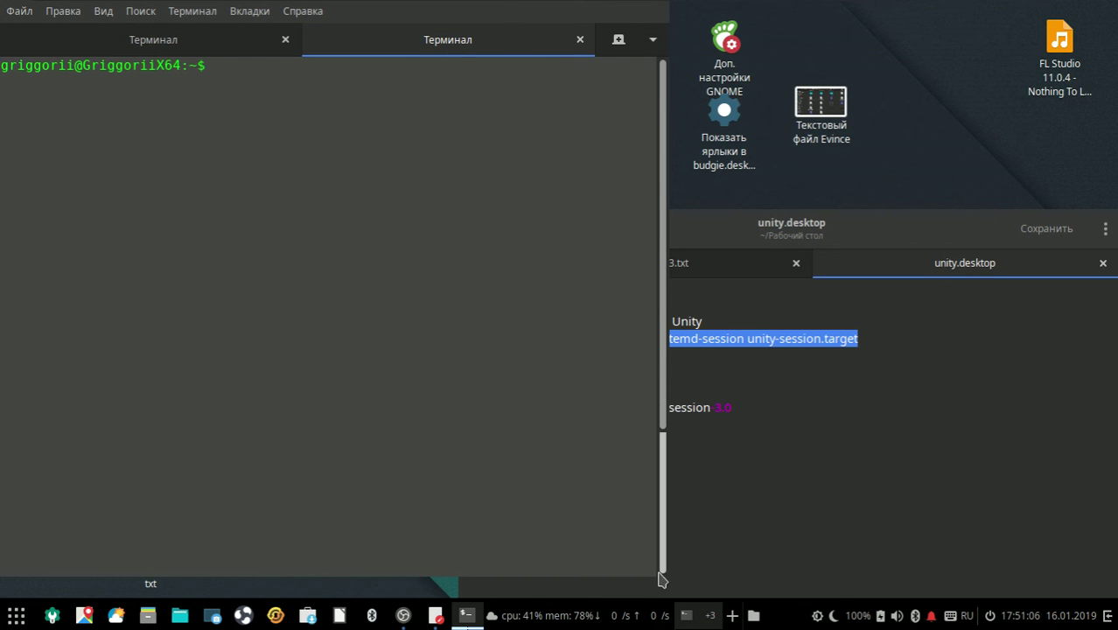
pyautogui.click(19, 11)
pyautogui.click(80, 91)
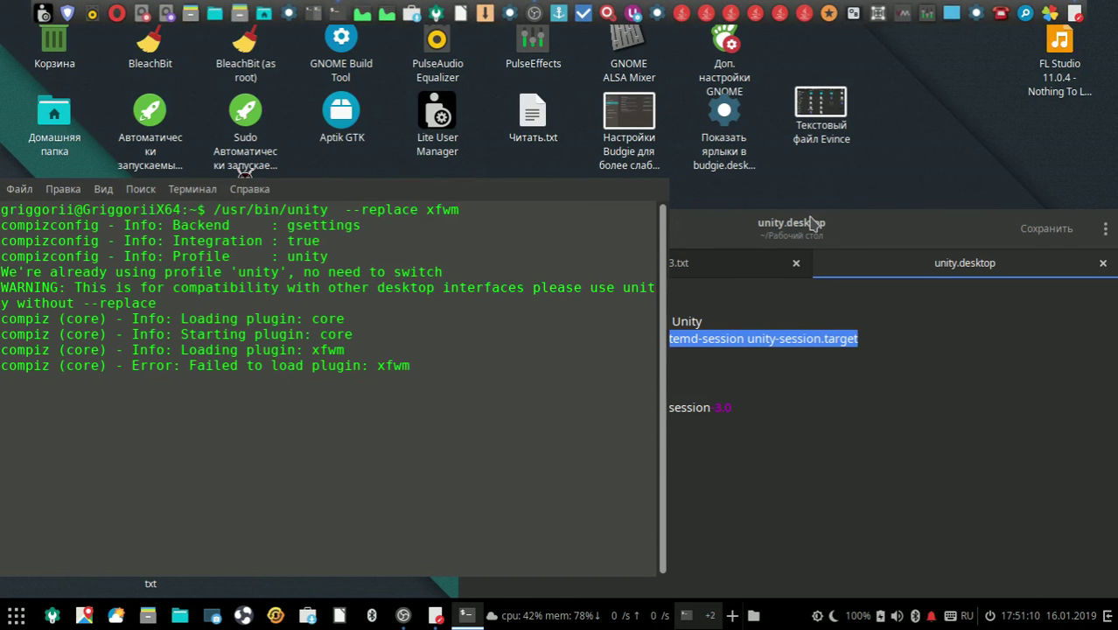
pyautogui.click(872, 227)
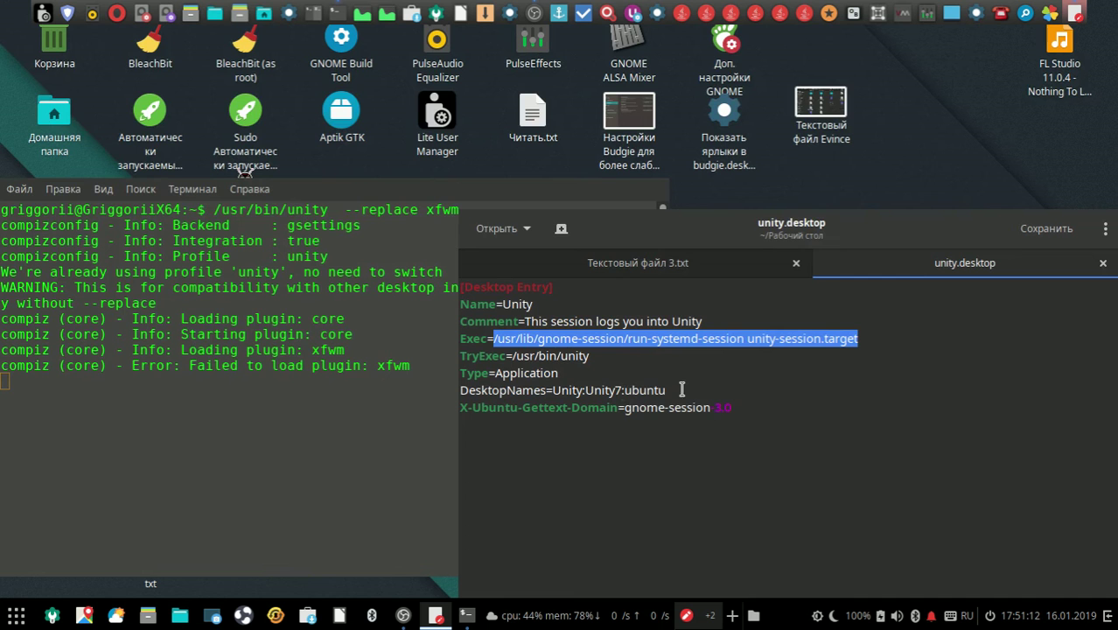
# Copy the Name value "Unity" from unity.desktop
pyautogui.moveTo(695, 389); pyautogui.dragTo(609, 390)
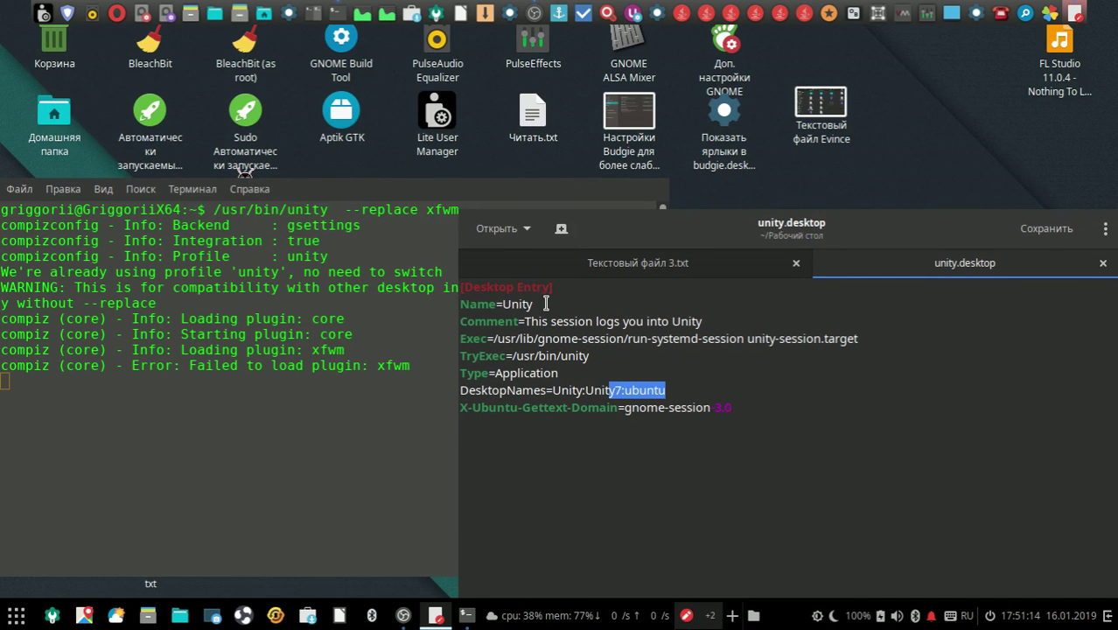
pyautogui.moveTo(546, 303); pyautogui.dragTo(502, 305)
pyautogui.rightClick(504, 304)
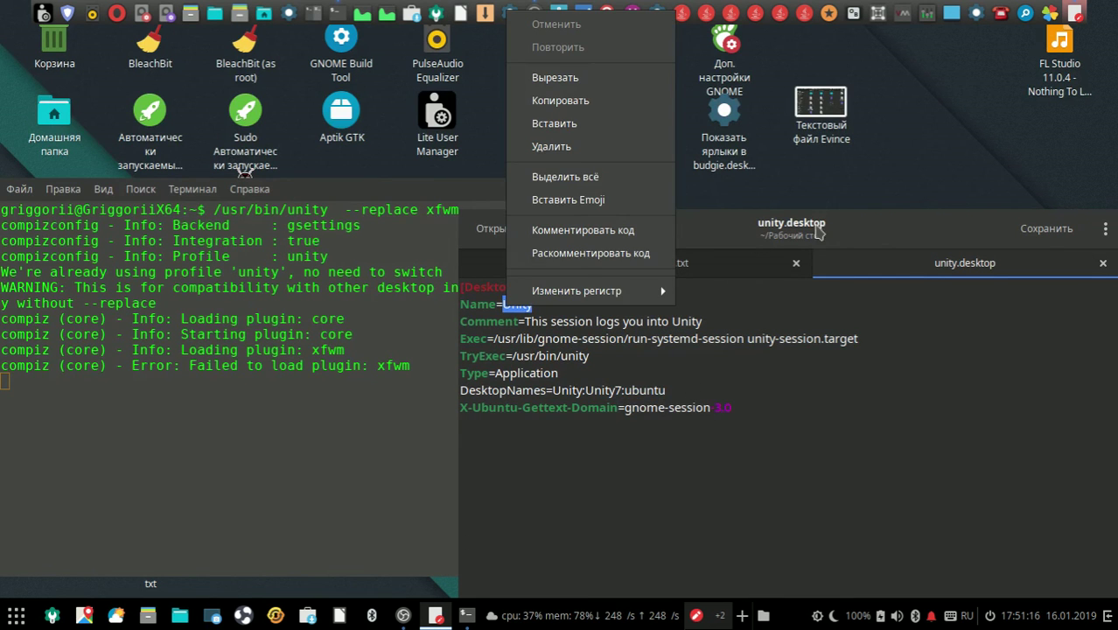
pyautogui.click(613, 102)
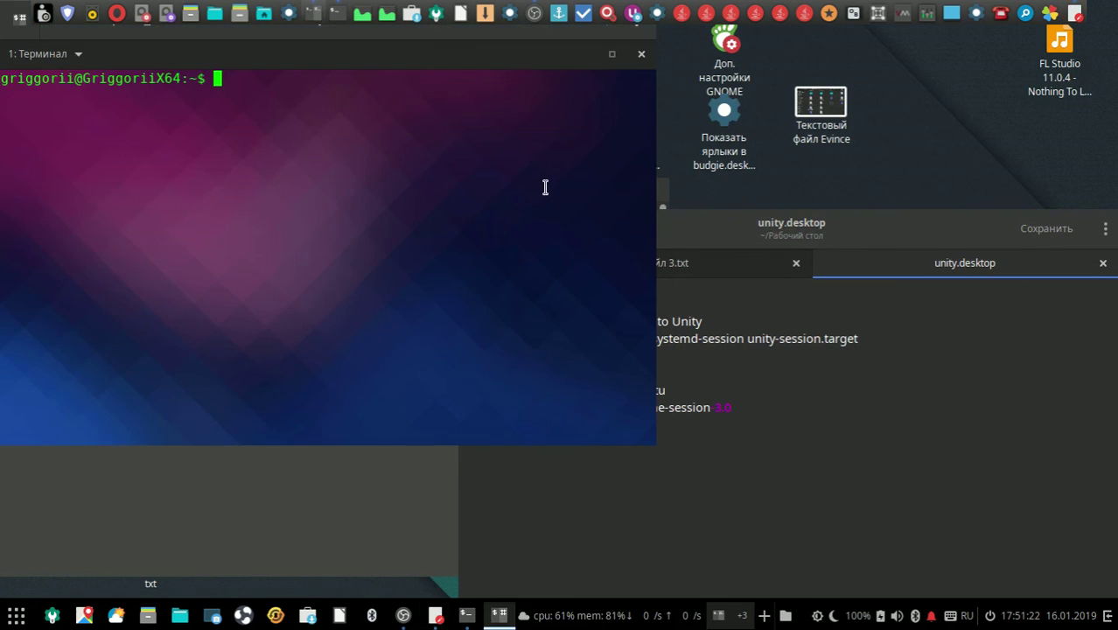
# Paste and run the copied command "Unity" in a new Tilix terminal, and close that terminal
pyautogui.rightClick(545, 187)
pyautogui.click(540, 298)
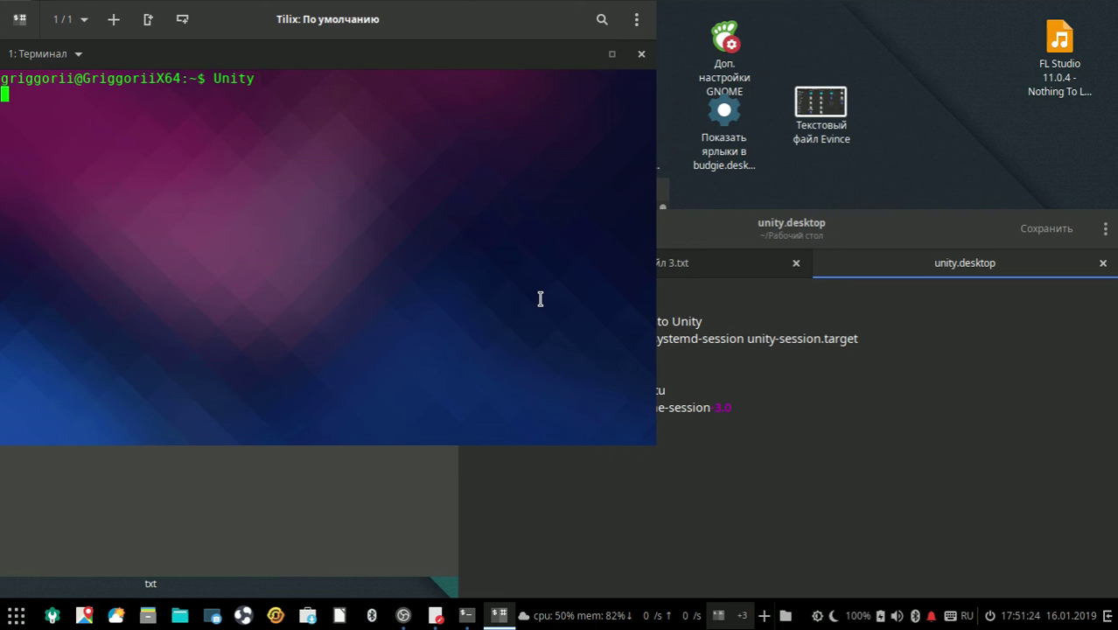
pyautogui.press('Return')
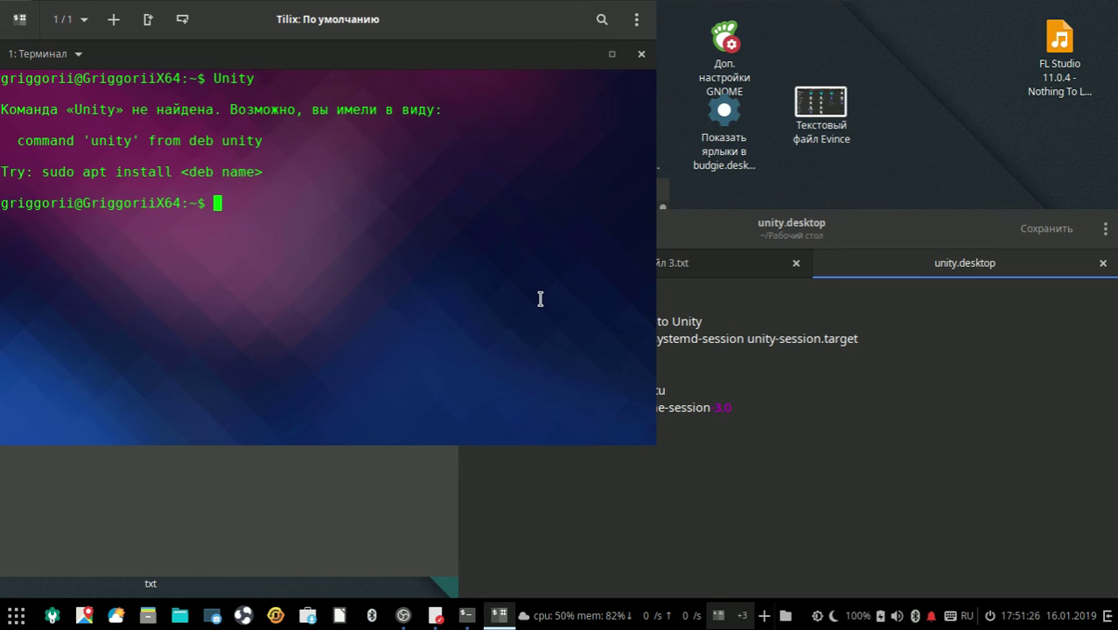
pyautogui.click(642, 53)
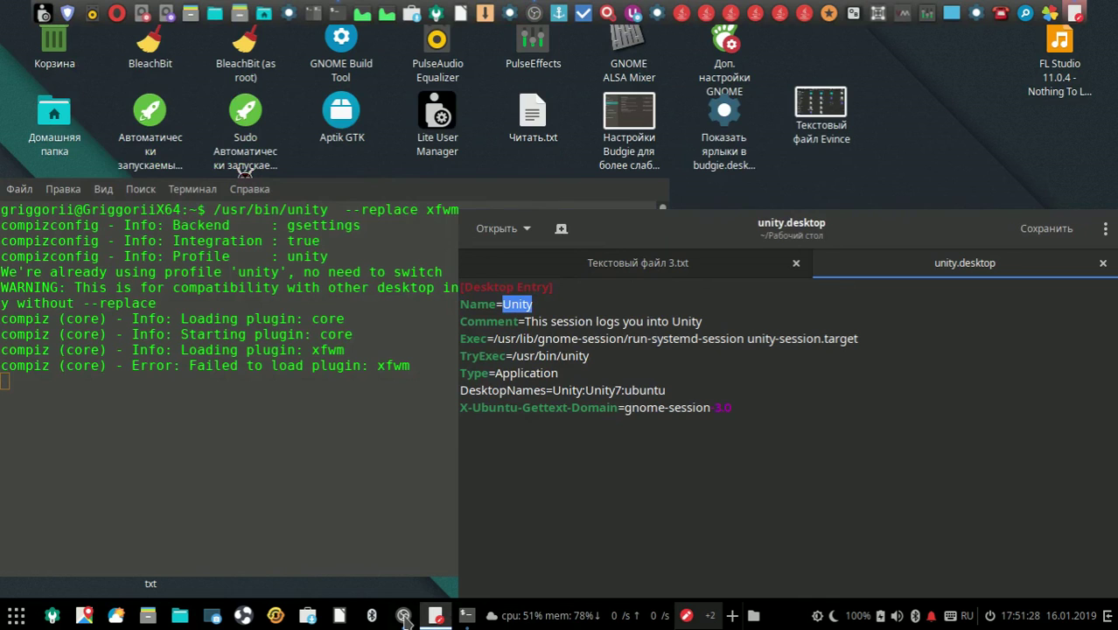